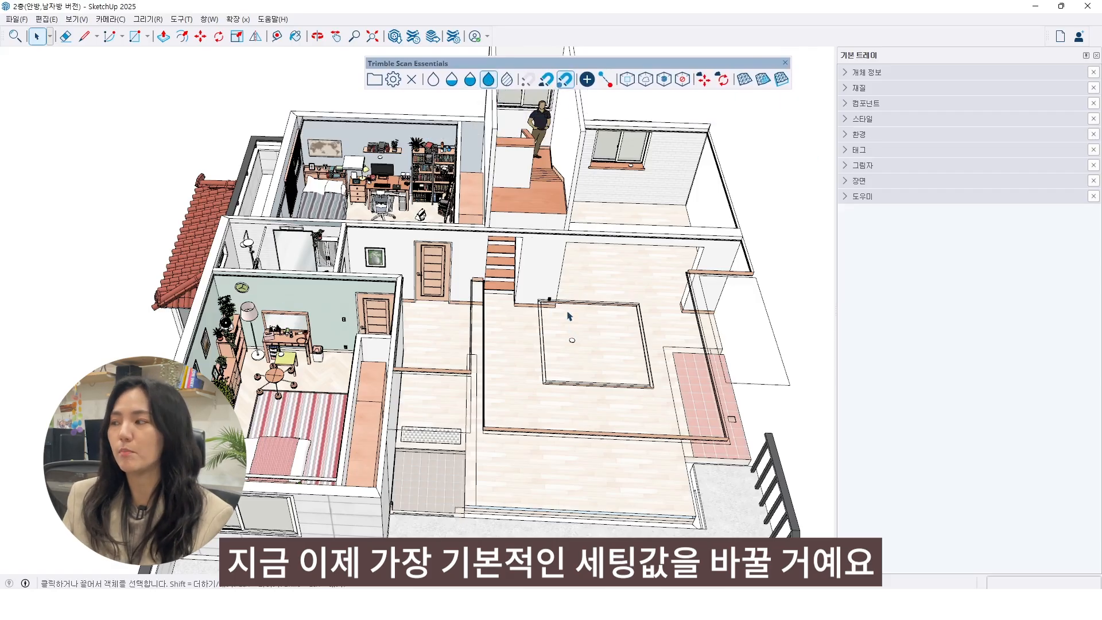
- Open the toolbar list and turn off the Trimble Scan Essentials toolbar
{"action": "right_click", "coordinate": [506, 33]}
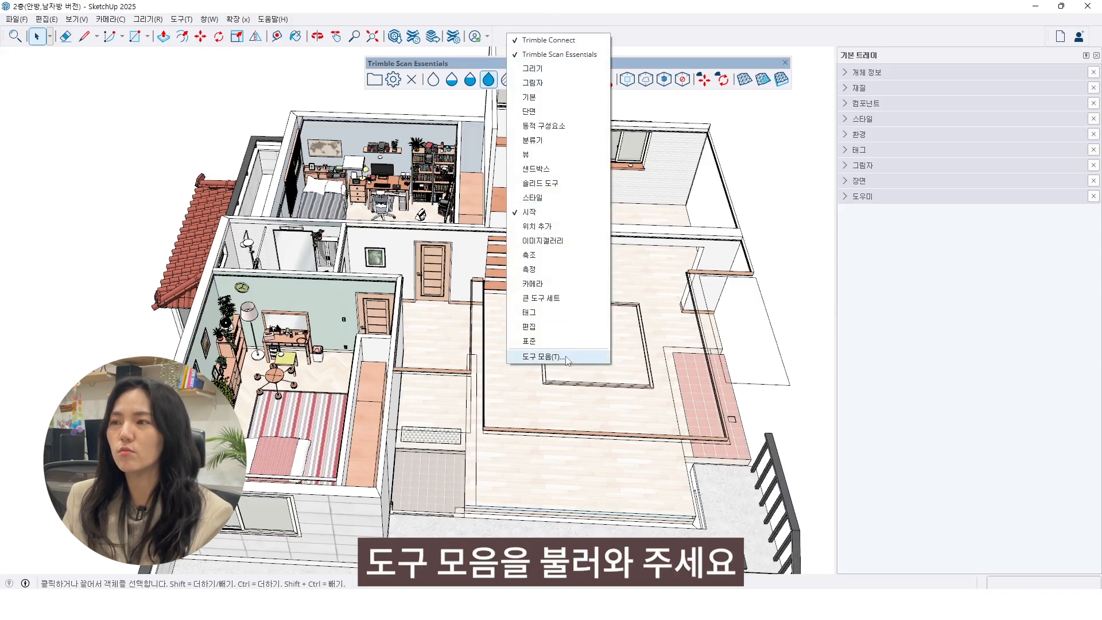
{"action": "left_click", "coordinate": [542, 357]}
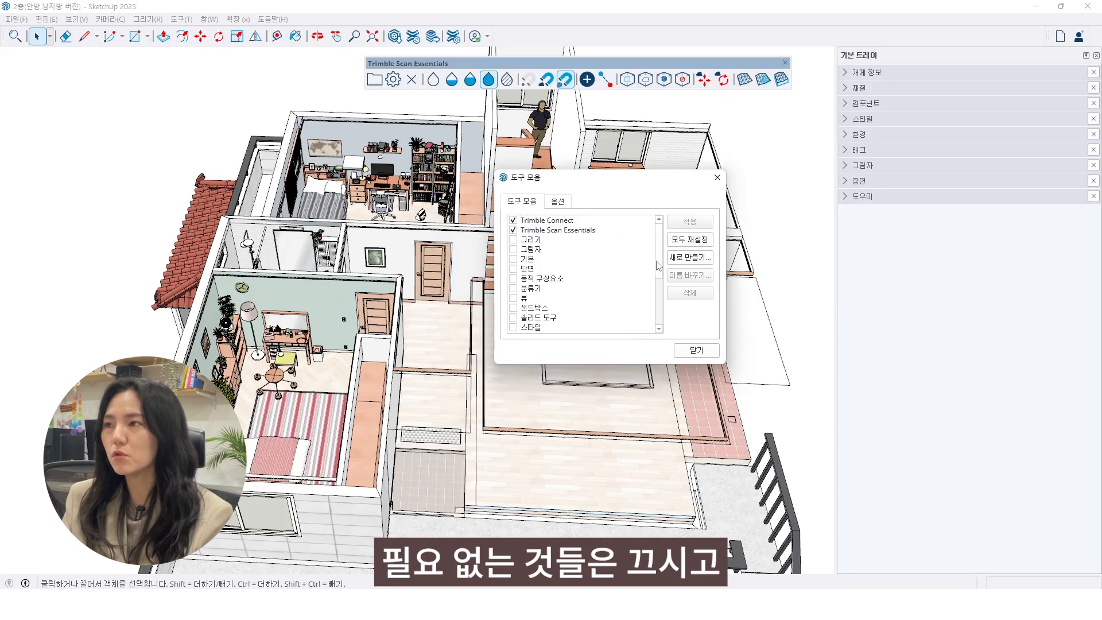
{"action": "left_click", "coordinate": [581, 231]}
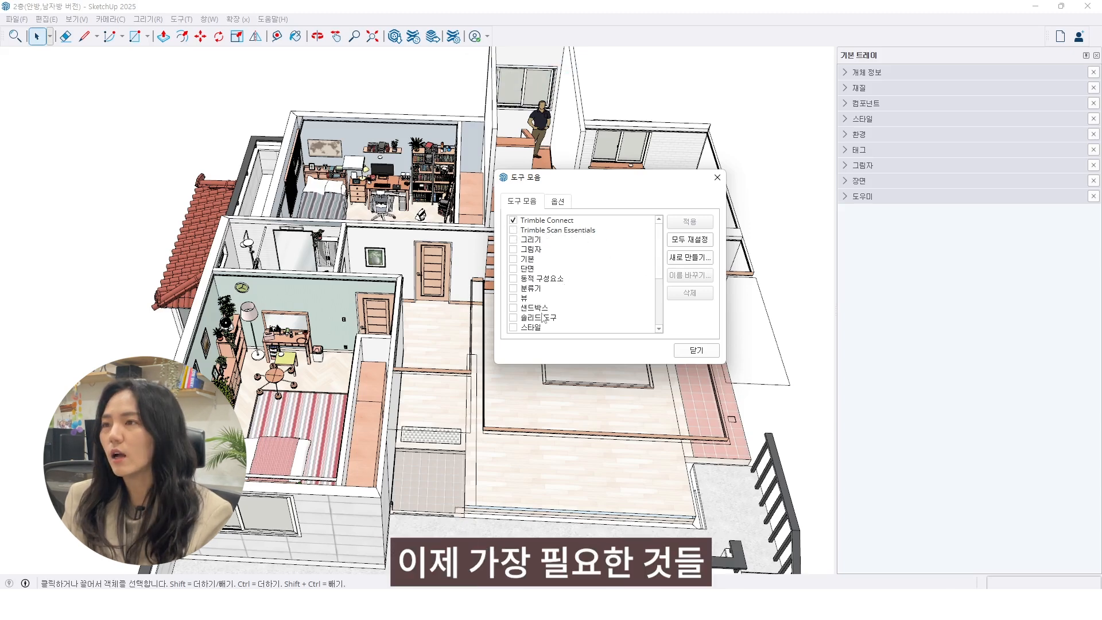
- Enable the 뷰, 그림자, 단면, 동적 구성요소, 스타일, 카메라 and 태그 toolbars, and close the toolbar list
{"action": "left_click", "coordinate": [513, 299]}
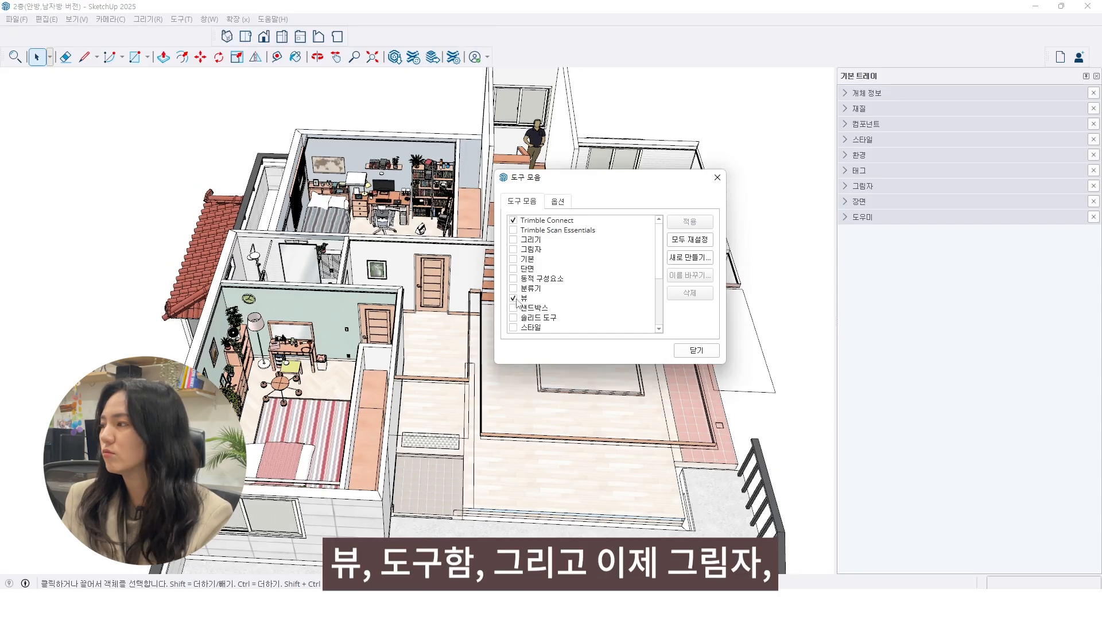
{"action": "left_click", "coordinate": [513, 249]}
{"action": "left_click", "coordinate": [513, 268]}
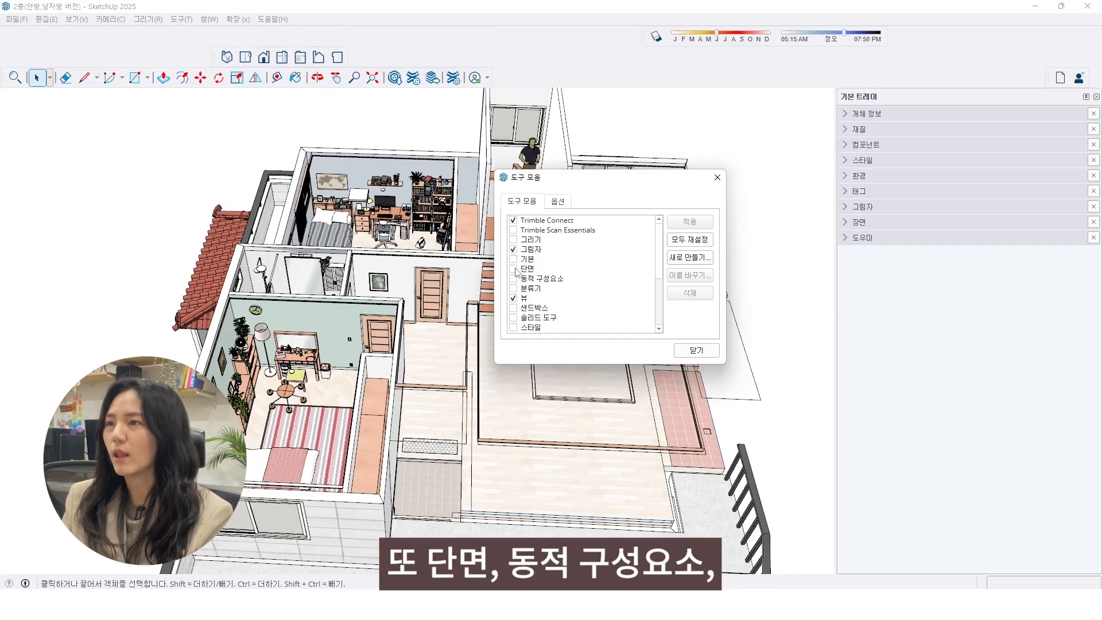
{"action": "left_click", "coordinate": [513, 278]}
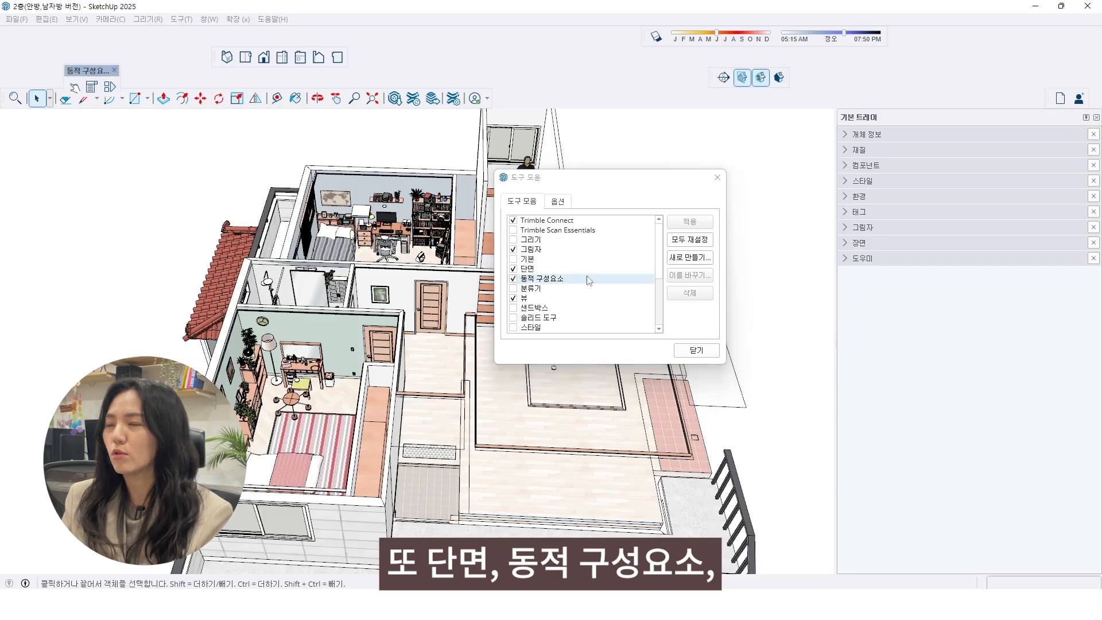
{"action": "left_click", "coordinate": [513, 327]}
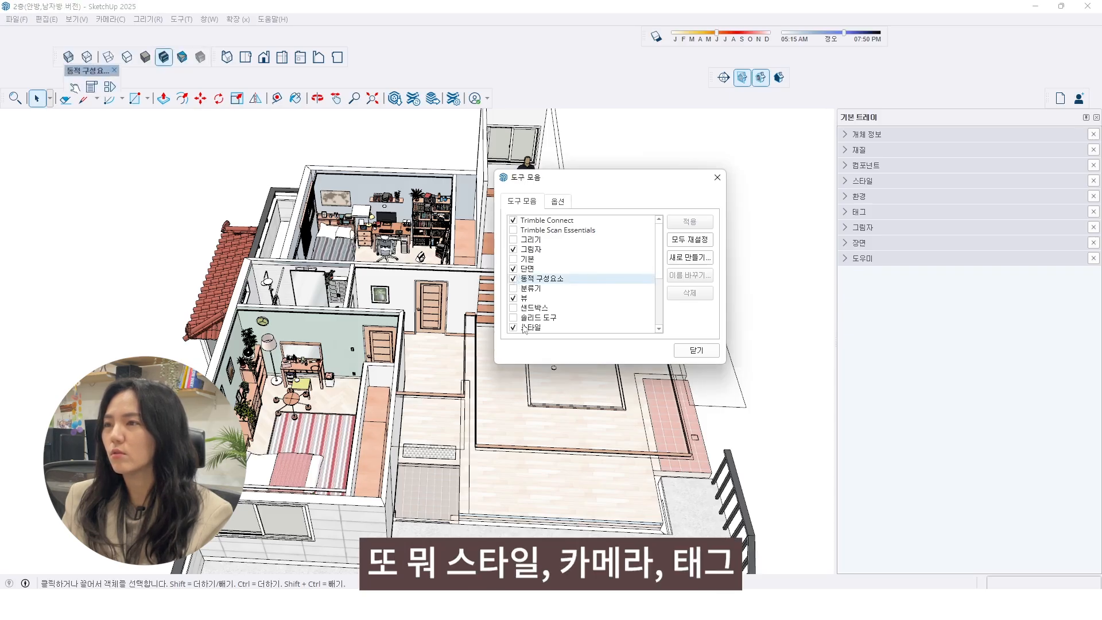
{"action": "scroll", "coordinate": [660, 275], "scroll_direction": "down", "scroll_amount": 3}
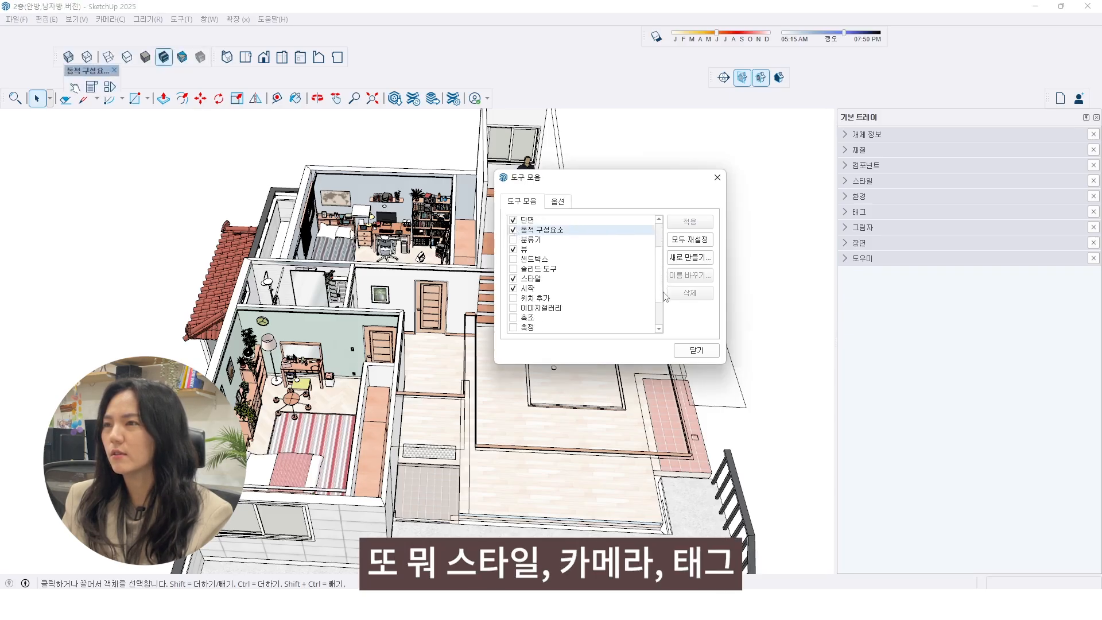
{"action": "scroll", "coordinate": [663, 312], "scroll_direction": "down", "scroll_amount": 1}
{"action": "left_click", "coordinate": [513, 288]}
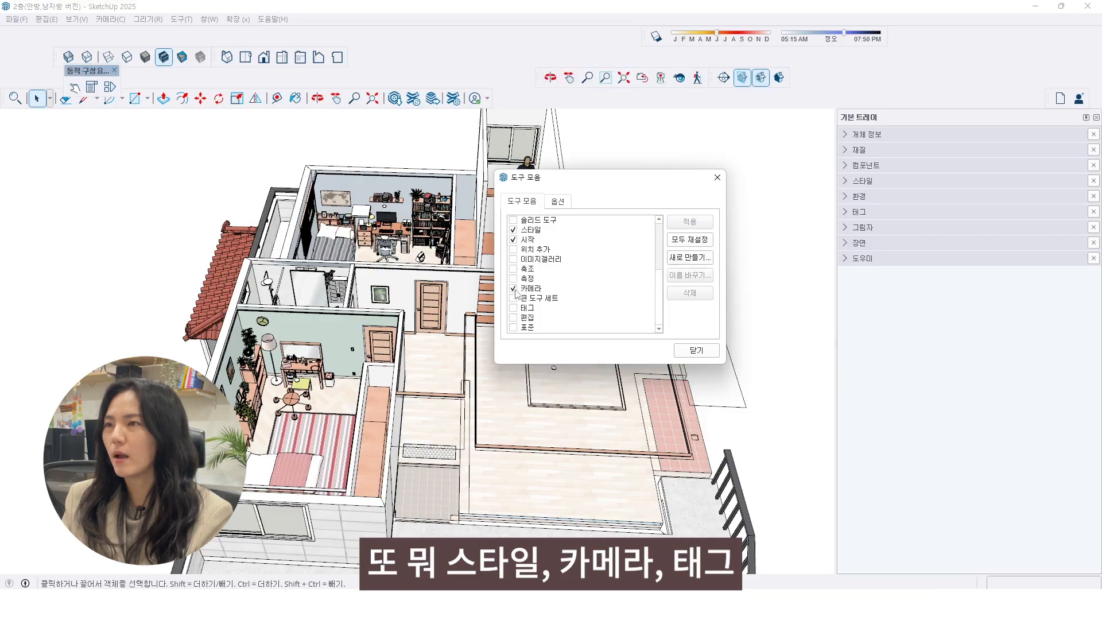
{"action": "left_click", "coordinate": [513, 307]}
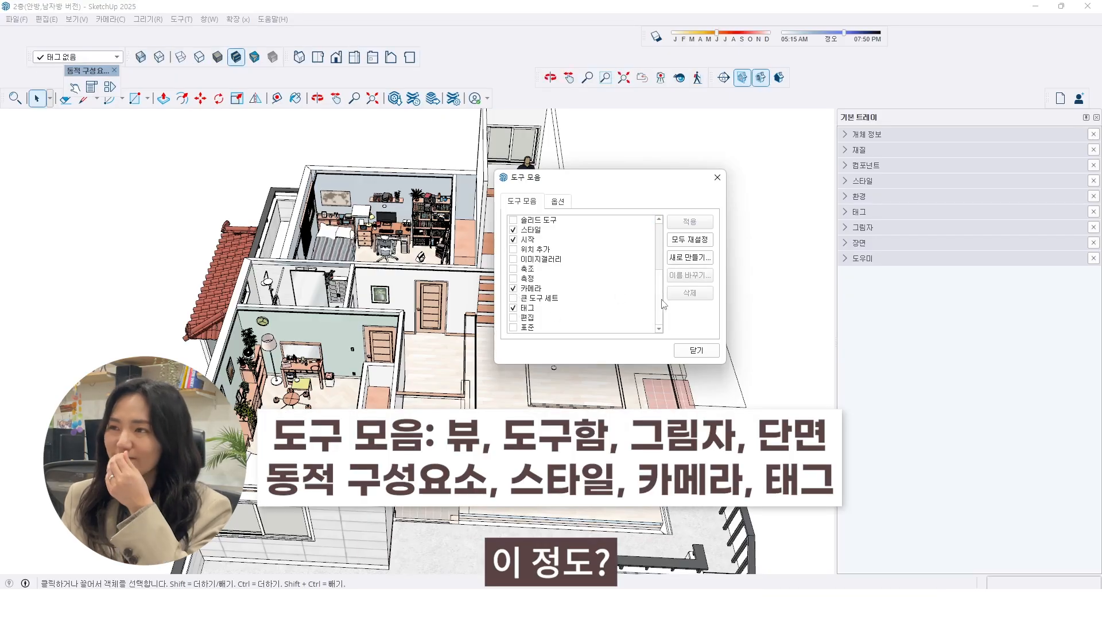
{"action": "left_click", "coordinate": [696, 350]}
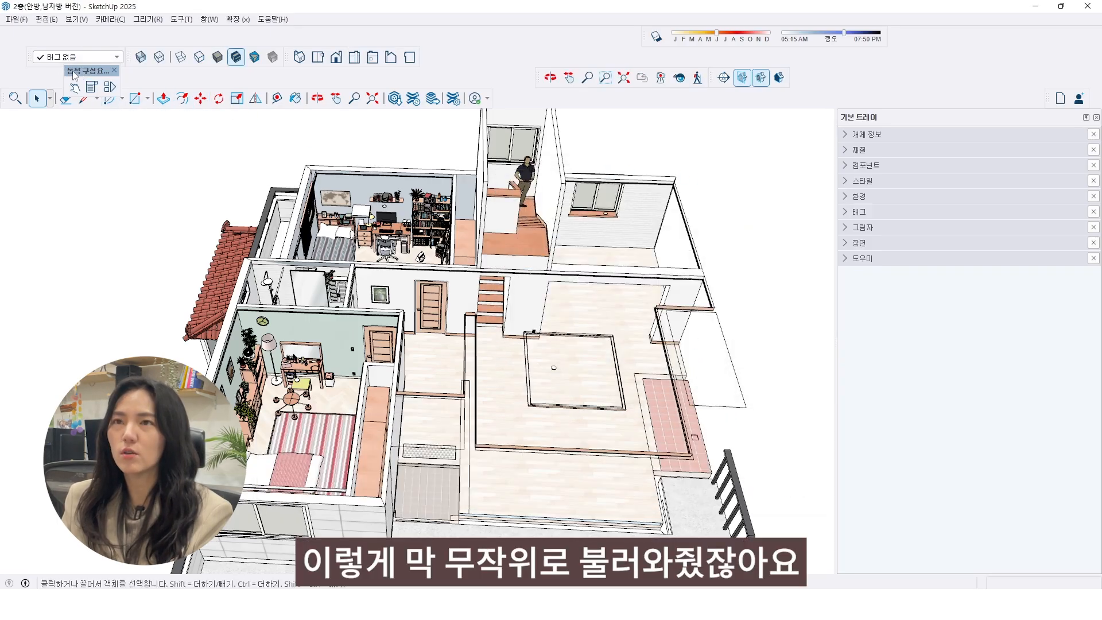
- Line up the 태그, 그림자 and 스타일 toolbars in the main tool row and dock 카메라 vertically beside the drawing area
{"action": "left_click_drag", "start_coordinate": [30, 57], "coordinate": [950, 98]}
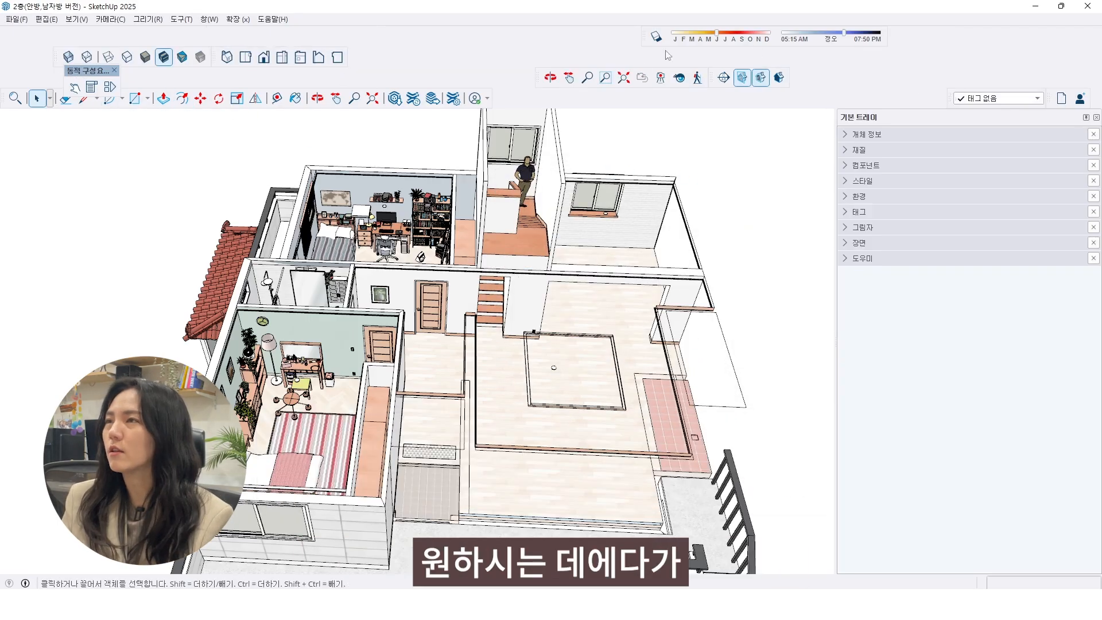
{"action": "left_click_drag", "start_coordinate": [647, 47], "coordinate": [694, 79]}
{"action": "left_click_drag", "start_coordinate": [537, 52], "coordinate": [3, 341]}
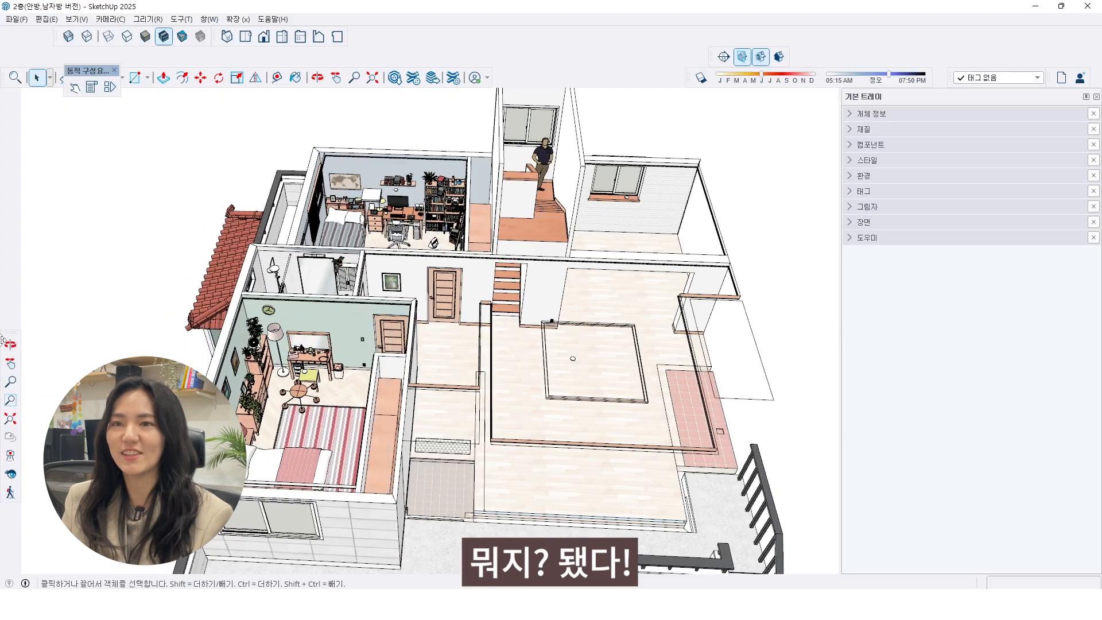
{"action": "left_click_drag", "start_coordinate": [55, 43], "coordinate": [324, 106]}
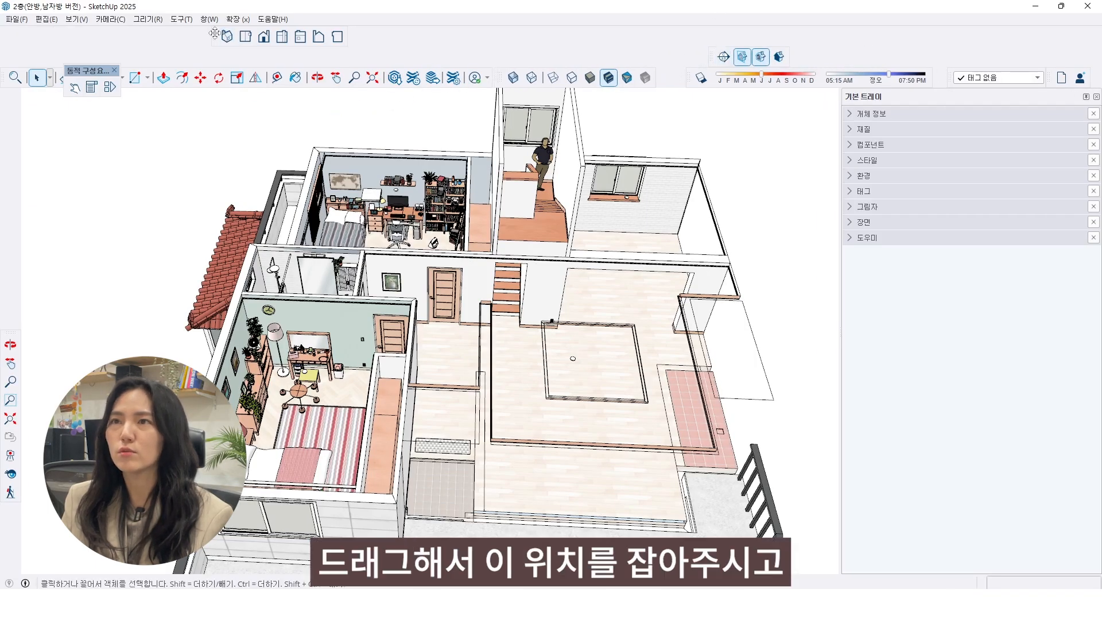
- Stack the 뷰, 카메라, 동적 구성요소 and 단면 toolbars vertically in one column beside the drawing area, and shift 그림자 closer to 스타일
{"action": "left_click_drag", "start_coordinate": [216, 35], "coordinate": [7, 91]}
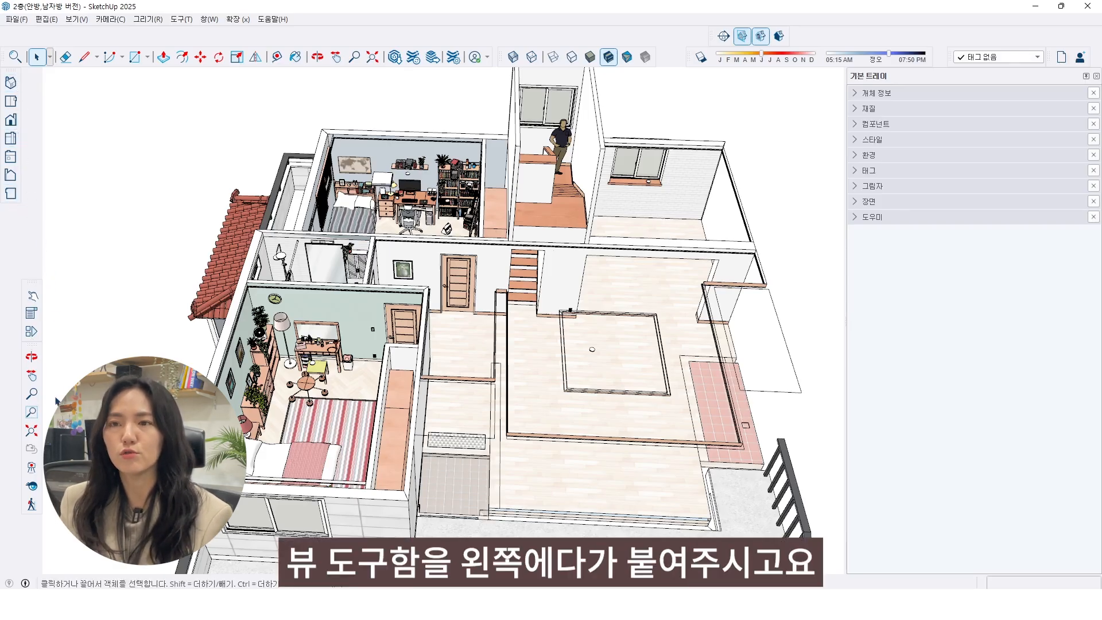
{"action": "left_click_drag", "start_coordinate": [32, 345], "coordinate": [16, 208]}
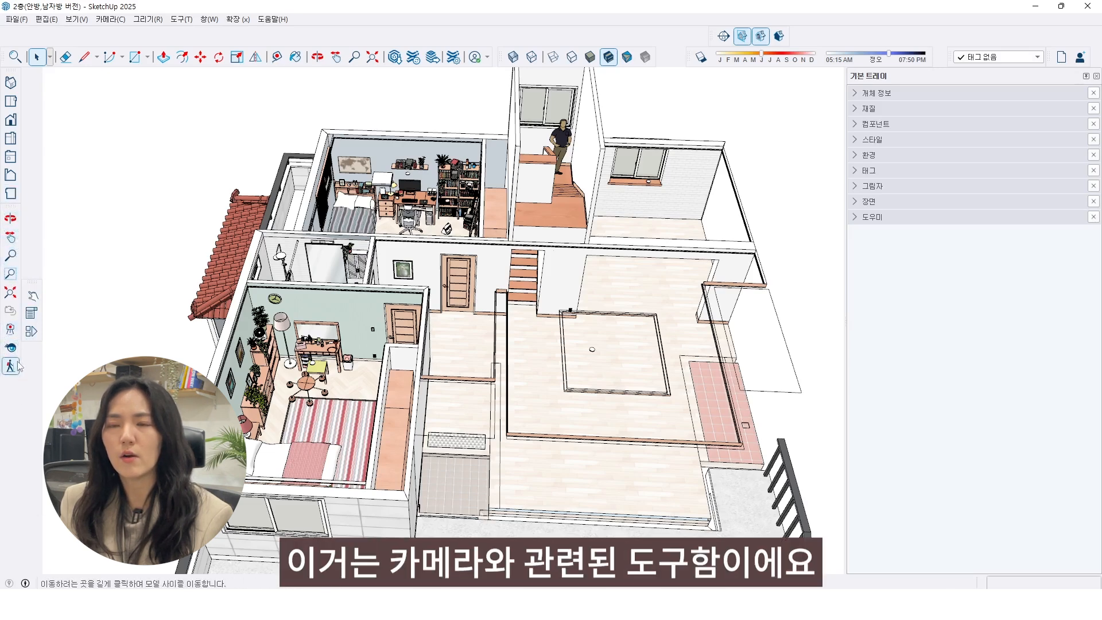
{"action": "left_click_drag", "start_coordinate": [34, 282], "coordinate": [11, 383]}
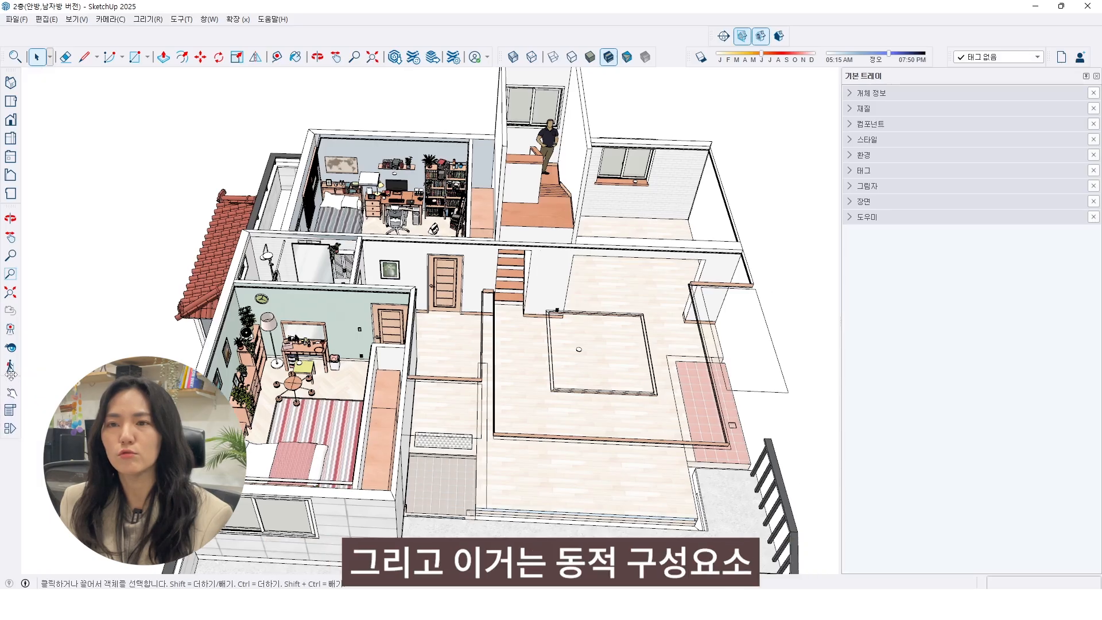
{"action": "left_click_drag", "start_coordinate": [713, 34], "coordinate": [13, 427]}
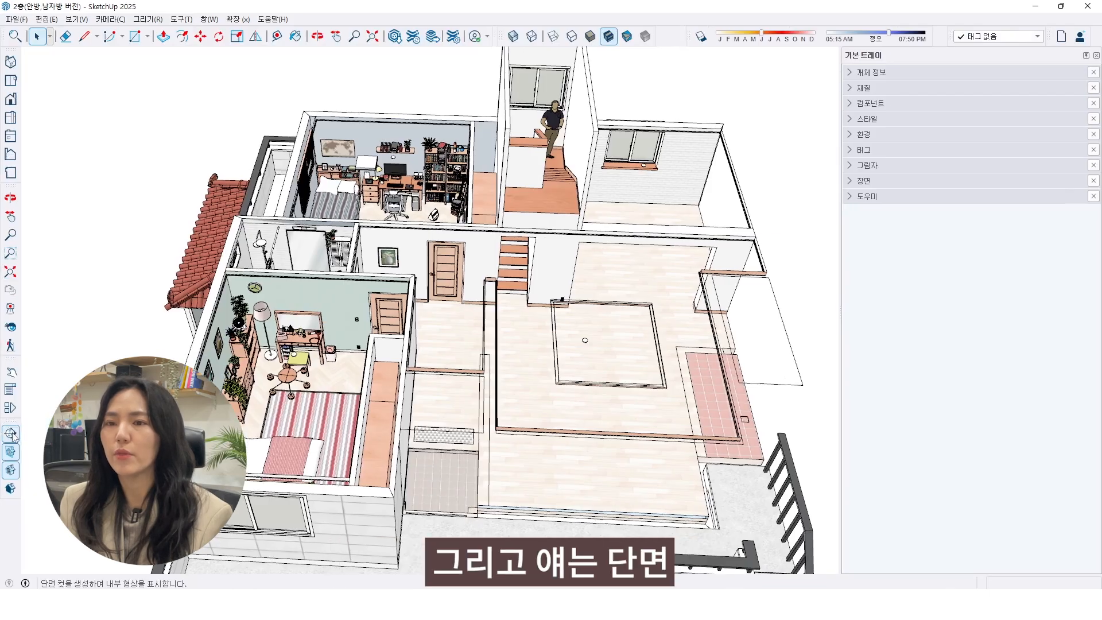
{"action": "left_click_drag", "start_coordinate": [689, 38], "coordinate": [666, 38]}
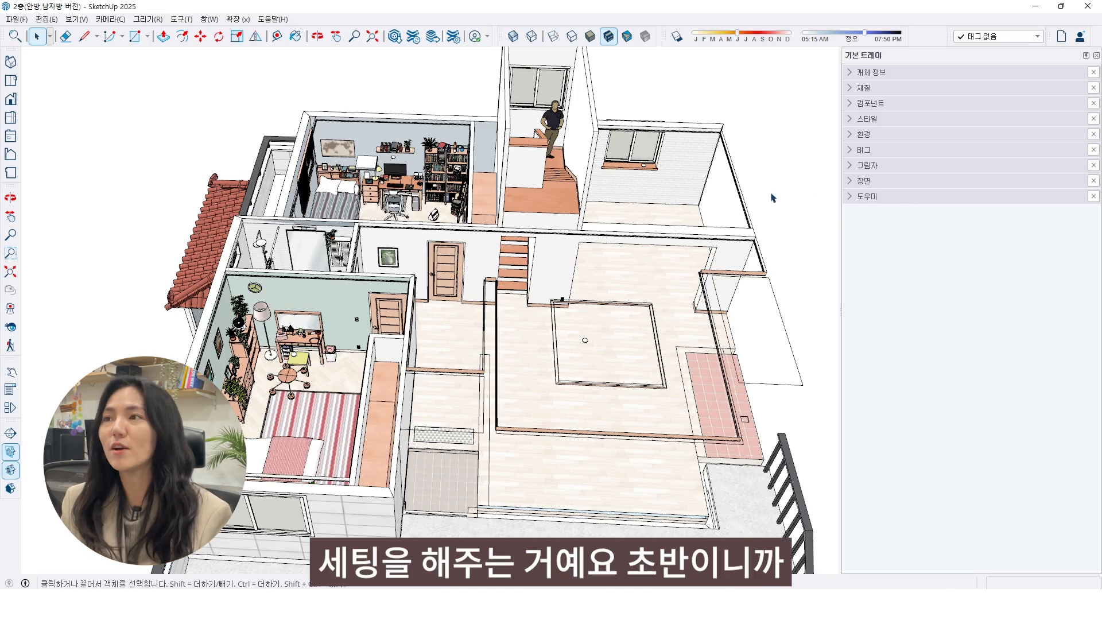
- Look over the 장면, 태그, 스타일 and 재질 sections of the default tray
{"action": "left_click", "coordinate": [867, 181]}
{"action": "left_click", "coordinate": [876, 181]}
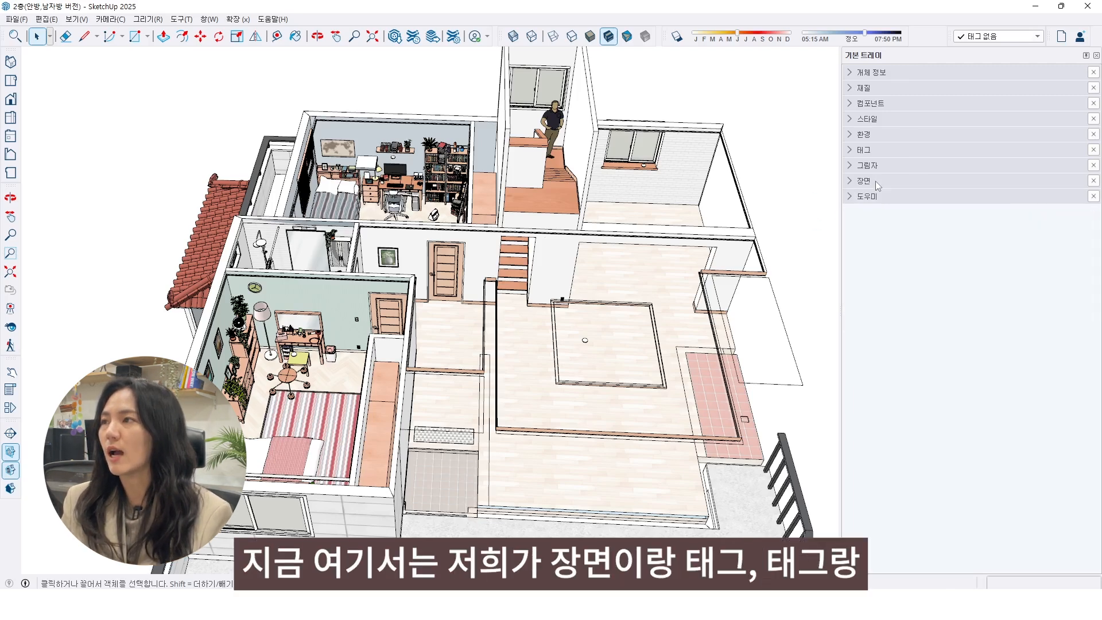
{"action": "left_click", "coordinate": [875, 180]}
{"action": "left_click", "coordinate": [872, 181]}
{"action": "left_click", "coordinate": [863, 150]}
{"action": "left_click", "coordinate": [855, 151]}
{"action": "left_click", "coordinate": [851, 121]}
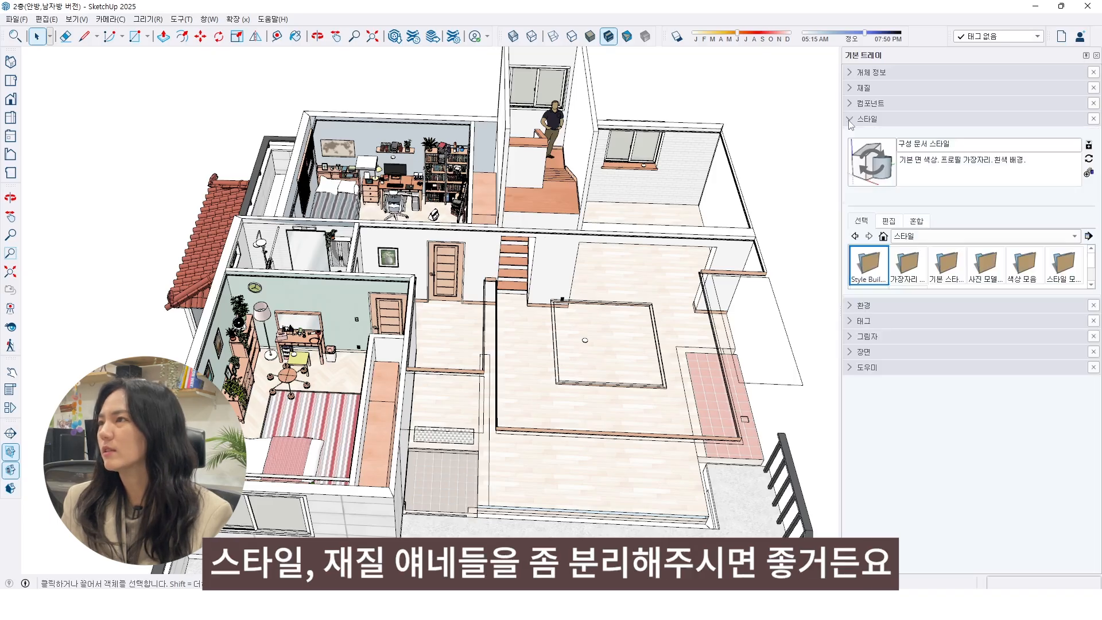
{"action": "left_click", "coordinate": [851, 121]}
{"action": "left_click", "coordinate": [852, 89]}
{"action": "left_click", "coordinate": [871, 90]}
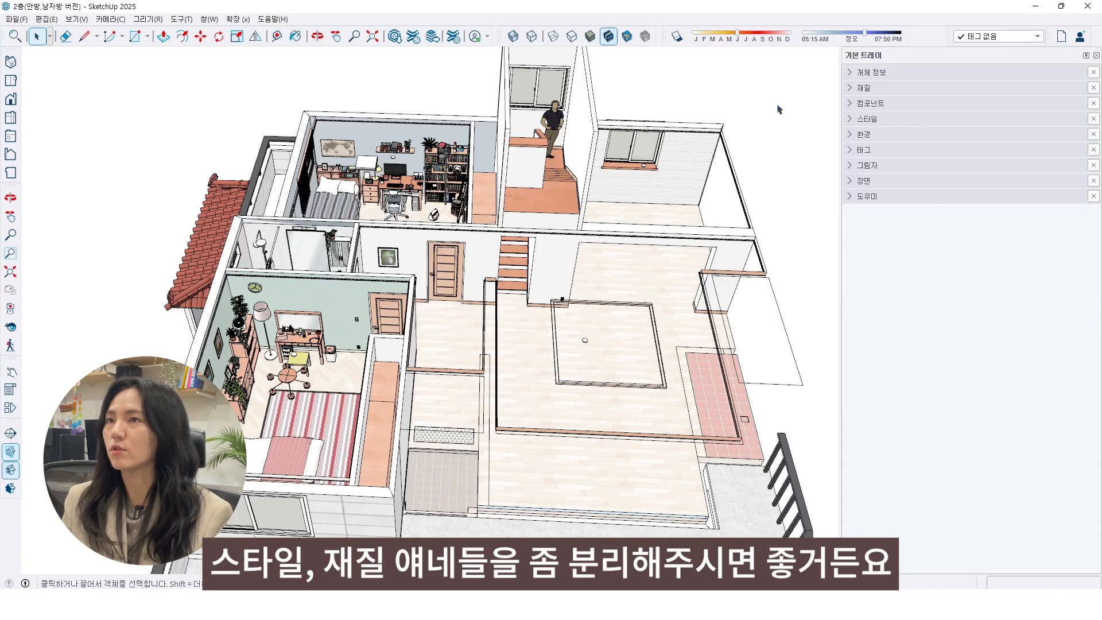
- Create a new tray holding only the 태그 section and rename the tray to 태그
{"action": "left_click", "coordinate": [209, 19]}
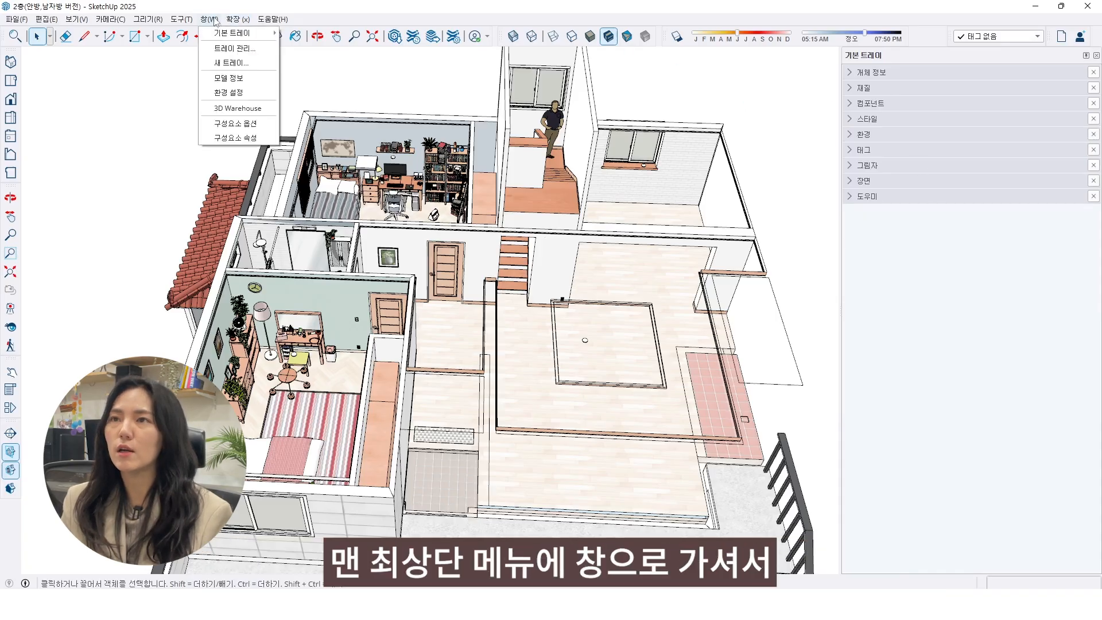
{"action": "left_click", "coordinate": [230, 63]}
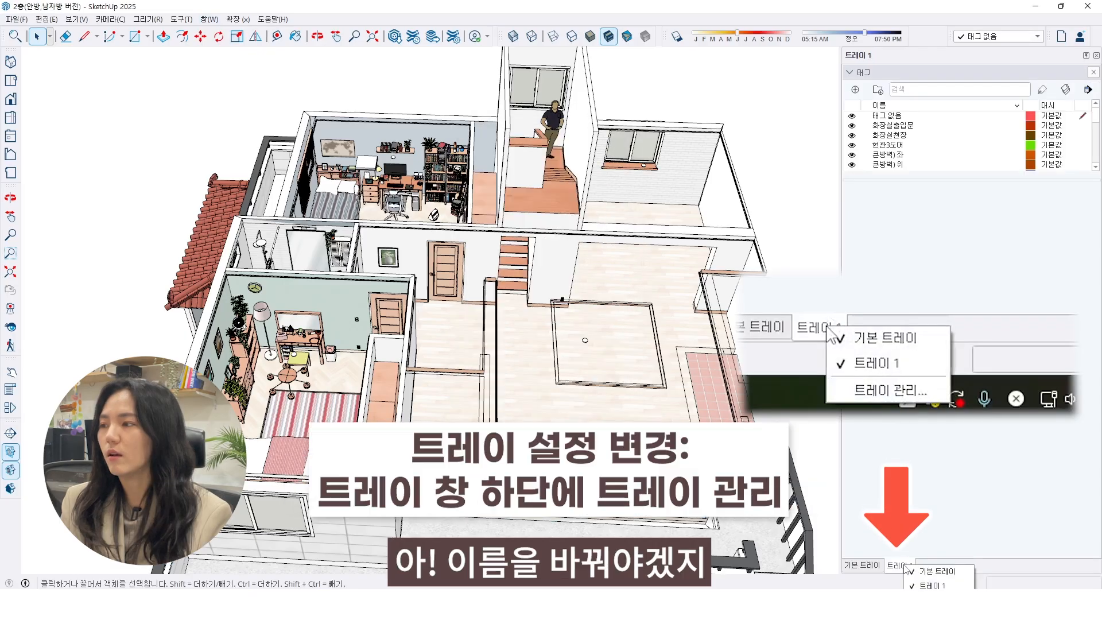
{"action": "left_click", "coordinate": [933, 600]}
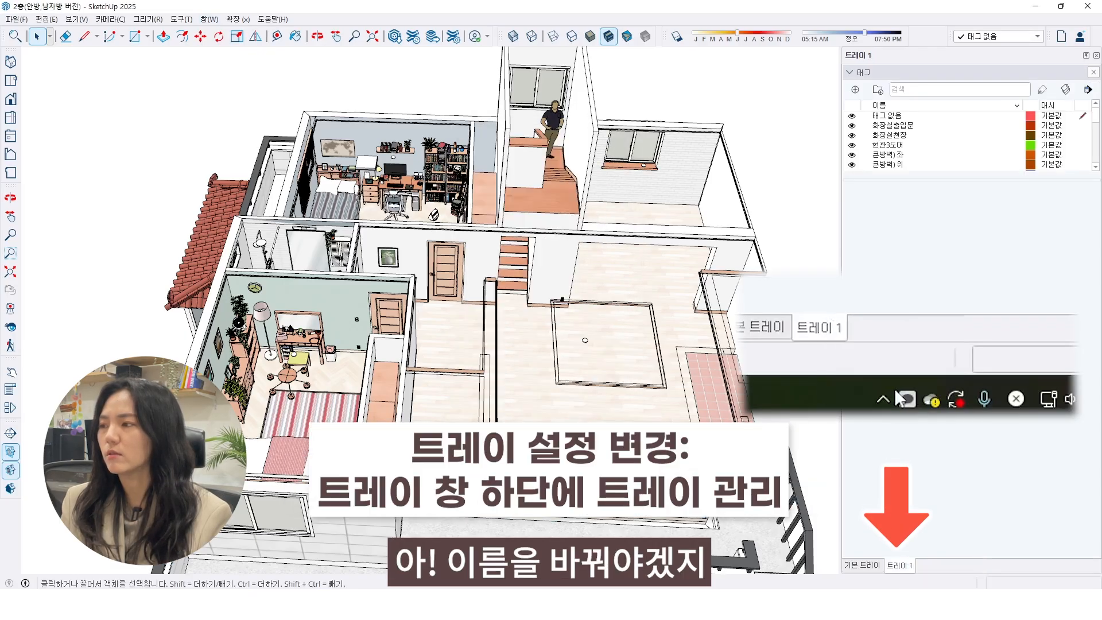
{"action": "left_click", "coordinate": [476, 203]}
{"action": "left_click", "coordinate": [478, 214]}
{"action": "left_click", "coordinate": [614, 225]}
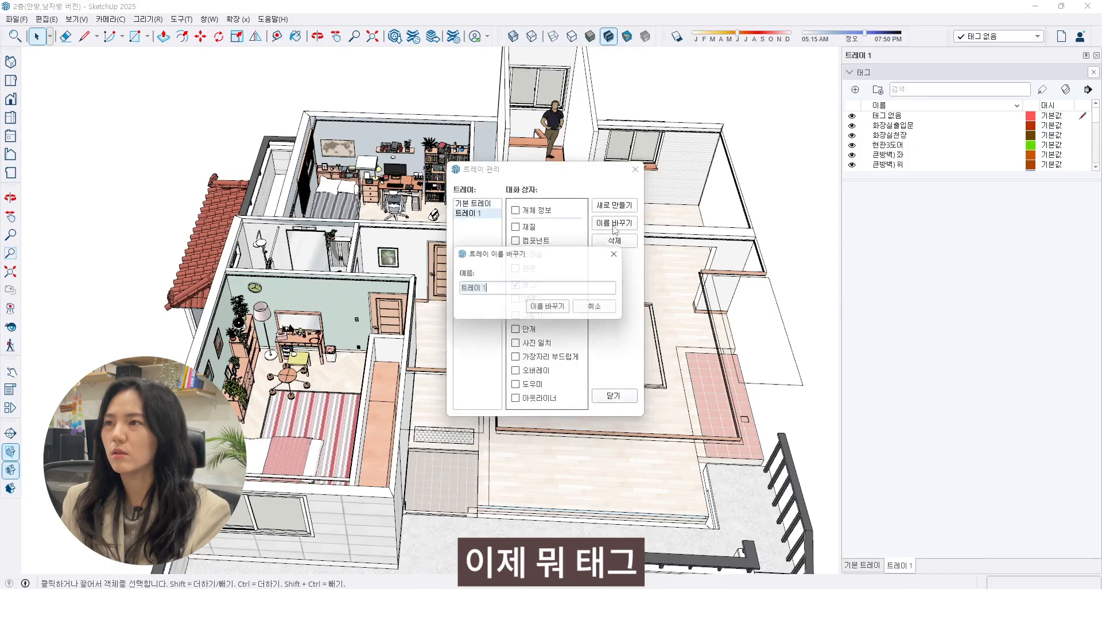
{"action": "key", "text": "BackSpace"}
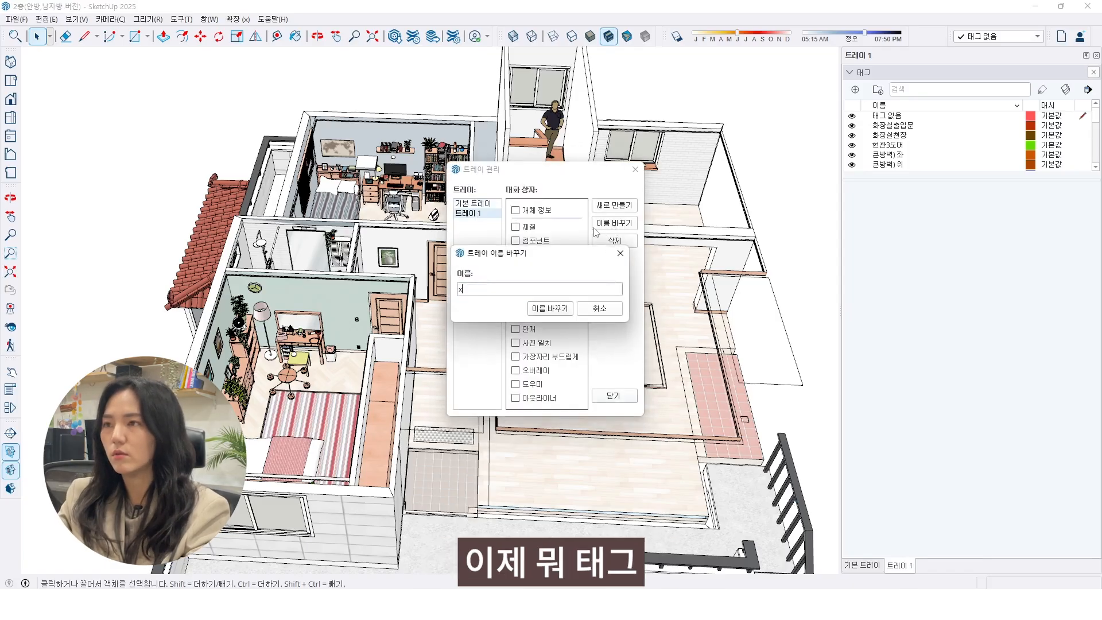
{"action": "type", "text": "태그"}
{"action": "key", "text": "Return"}
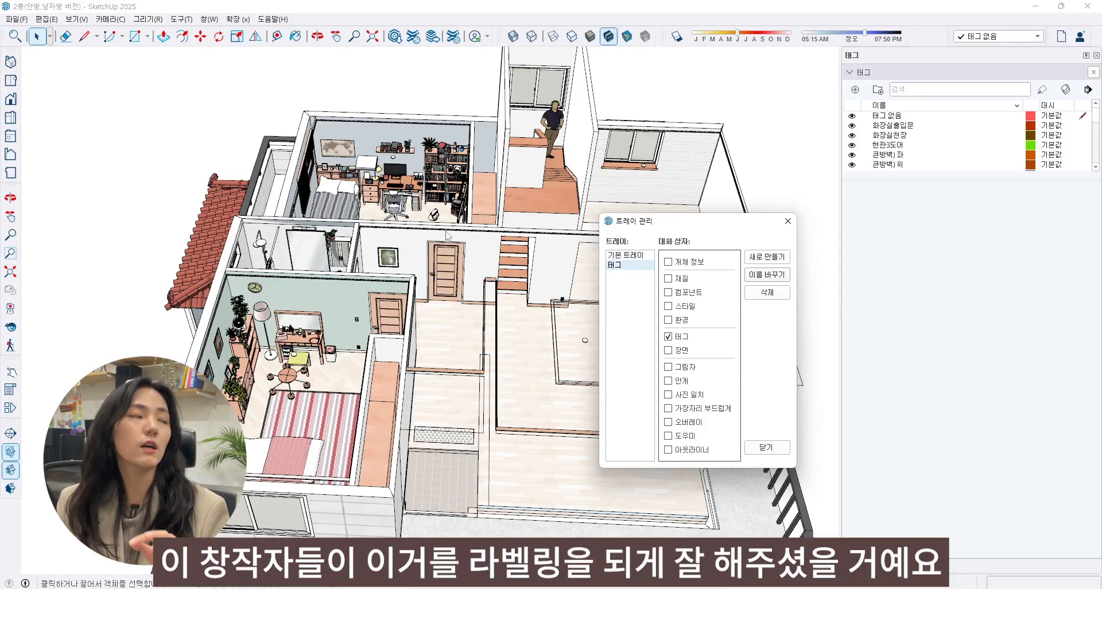
{"action": "key", "text": "Return"}
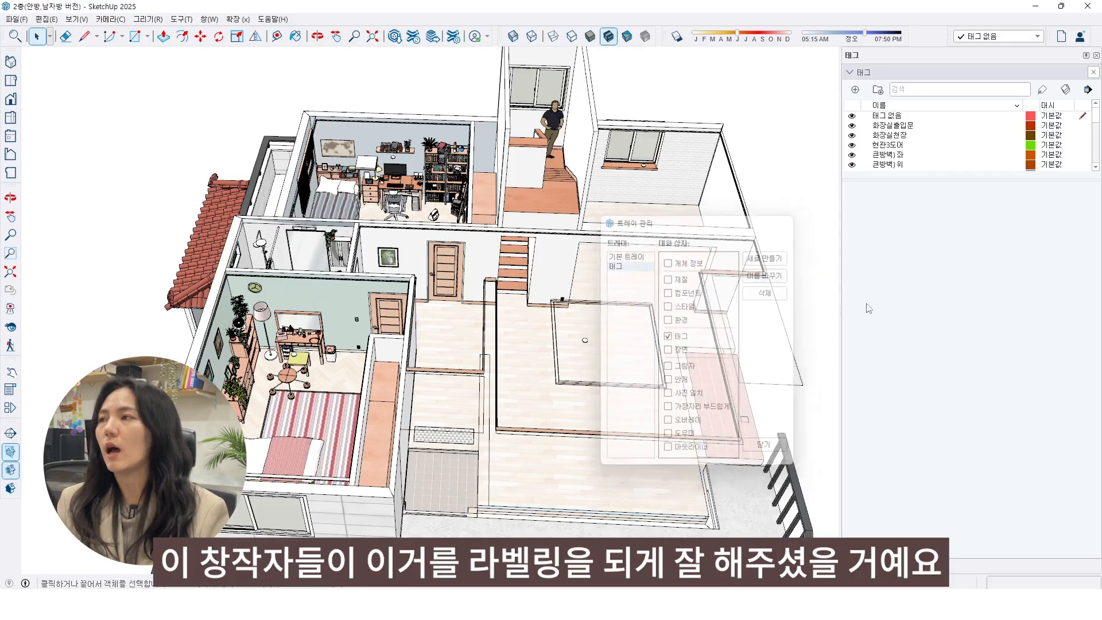
- Extend the tag list to the tray's full height and hide the 천장 and 큰방 tags
{"action": "left_click_drag", "start_coordinate": [956, 178], "coordinate": [957, 543]}
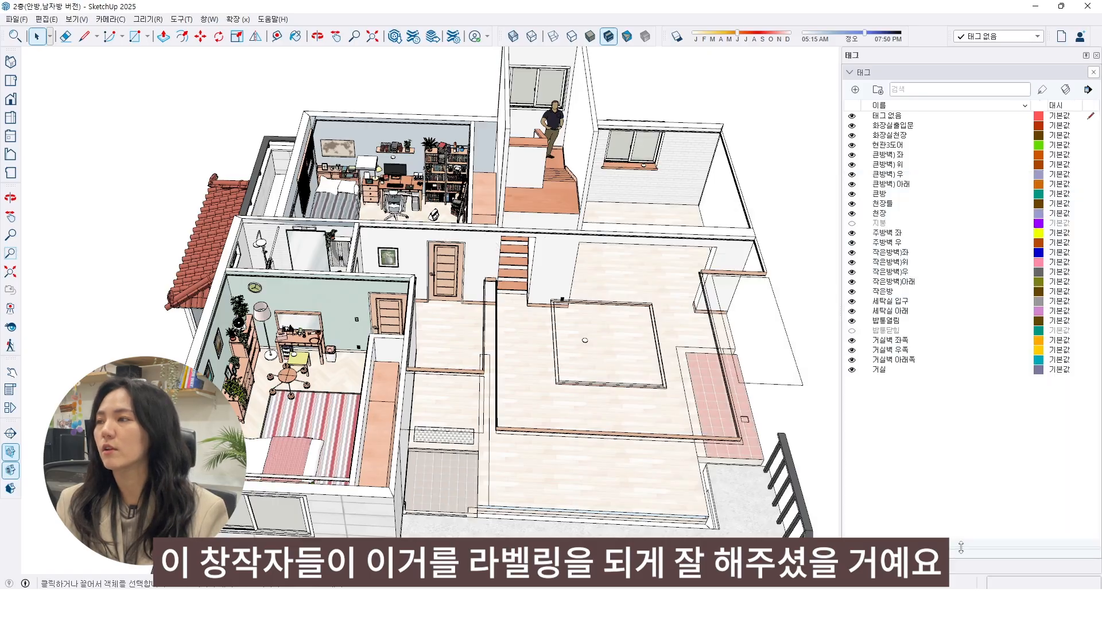
{"action": "left_click", "coordinate": [853, 204]}
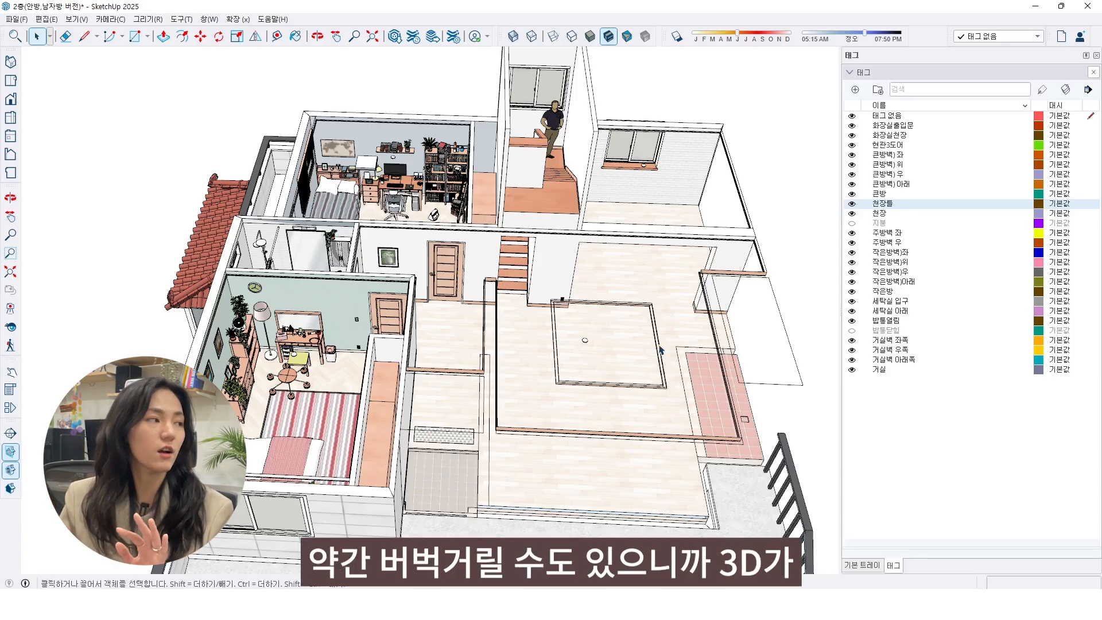
{"action": "left_click", "coordinate": [851, 214]}
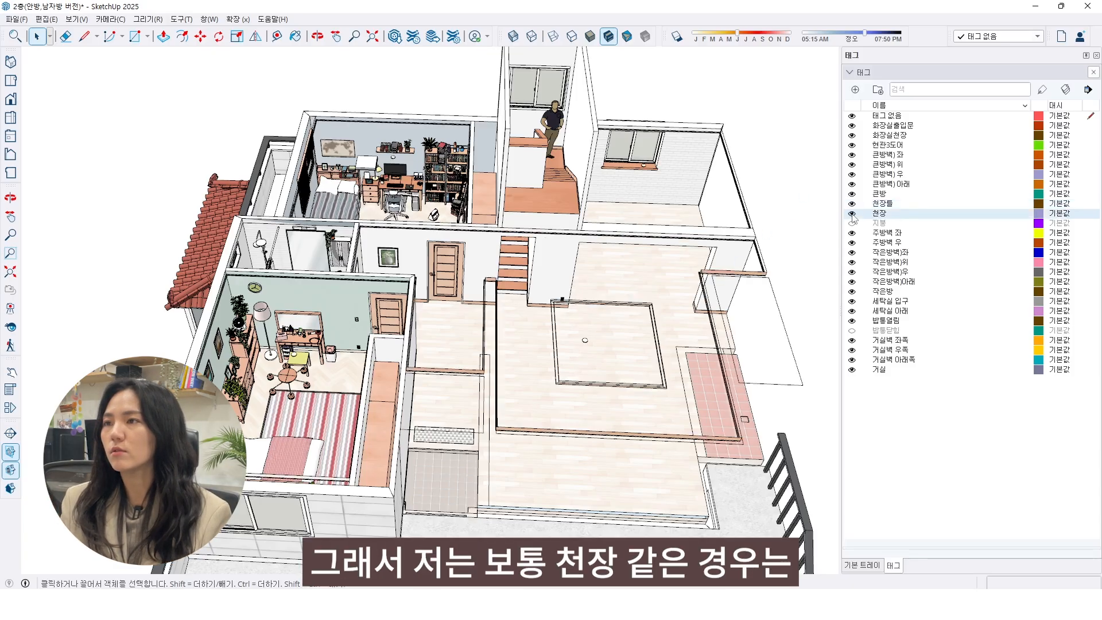
{"action": "left_click", "coordinate": [852, 214]}
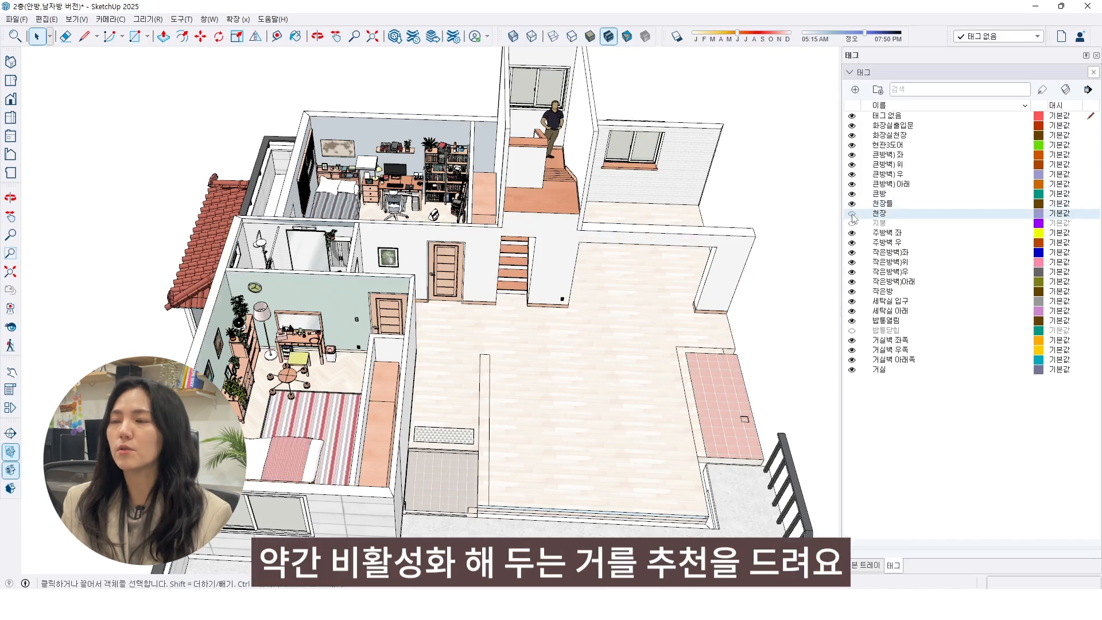
{"action": "middle_click_drag", "start_coordinate": [484, 314], "coordinate": [572, 306]}
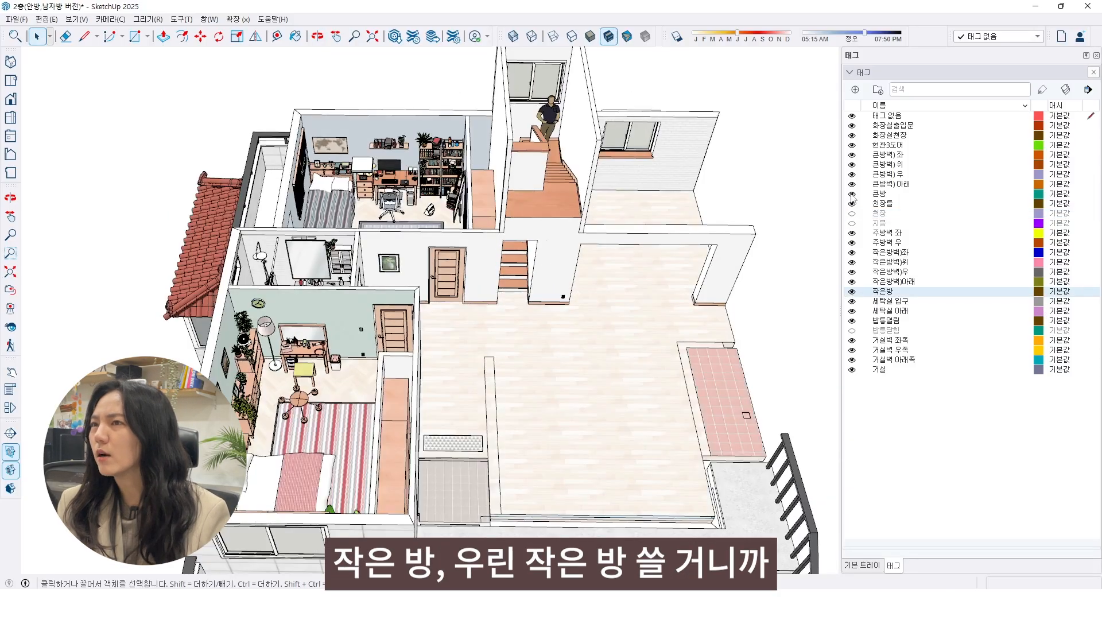
{"action": "left_click", "coordinate": [852, 196]}
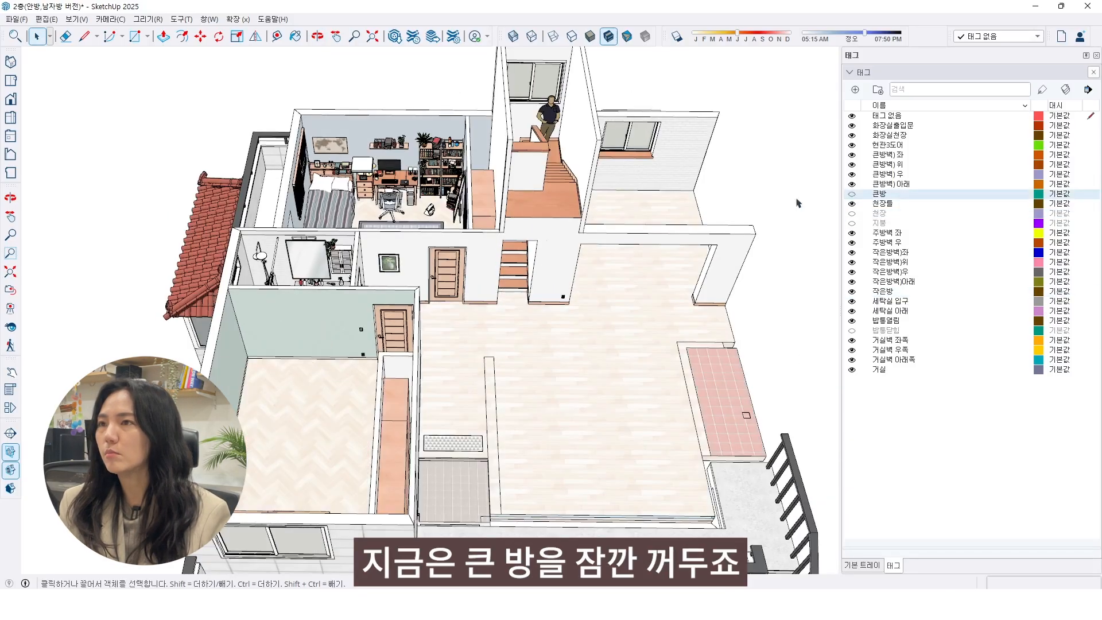
- Create a new tray named 재질 holding only the 재질 section, and extend its material list to the tray's full height
{"action": "middle_click_drag", "start_coordinate": [422, 166], "coordinate": [609, 288]}
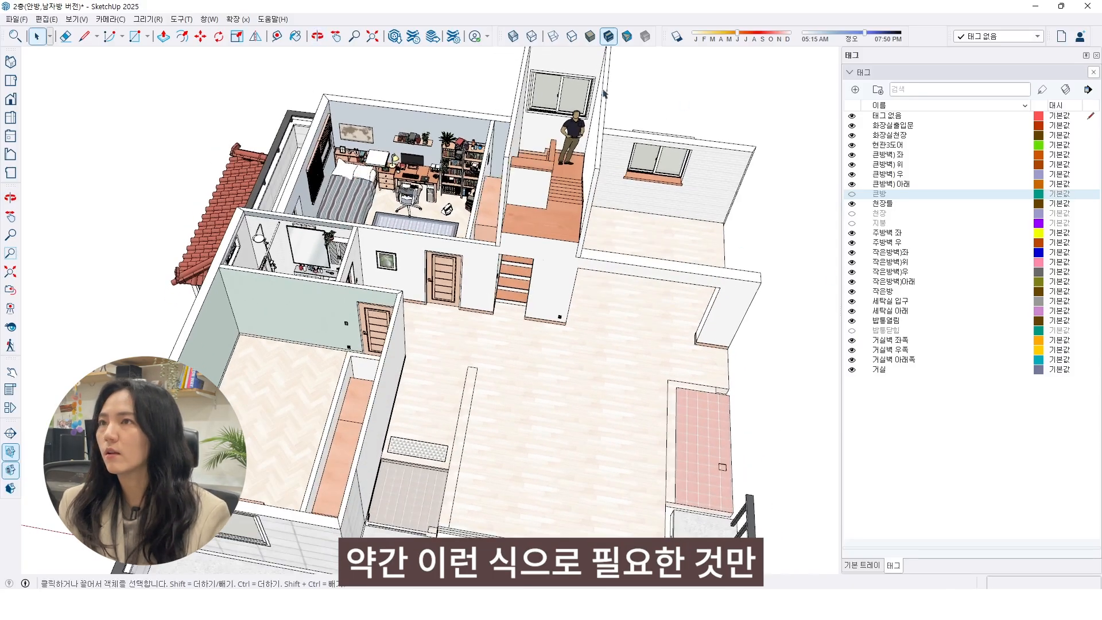
{"action": "left_click", "coordinate": [209, 19]}
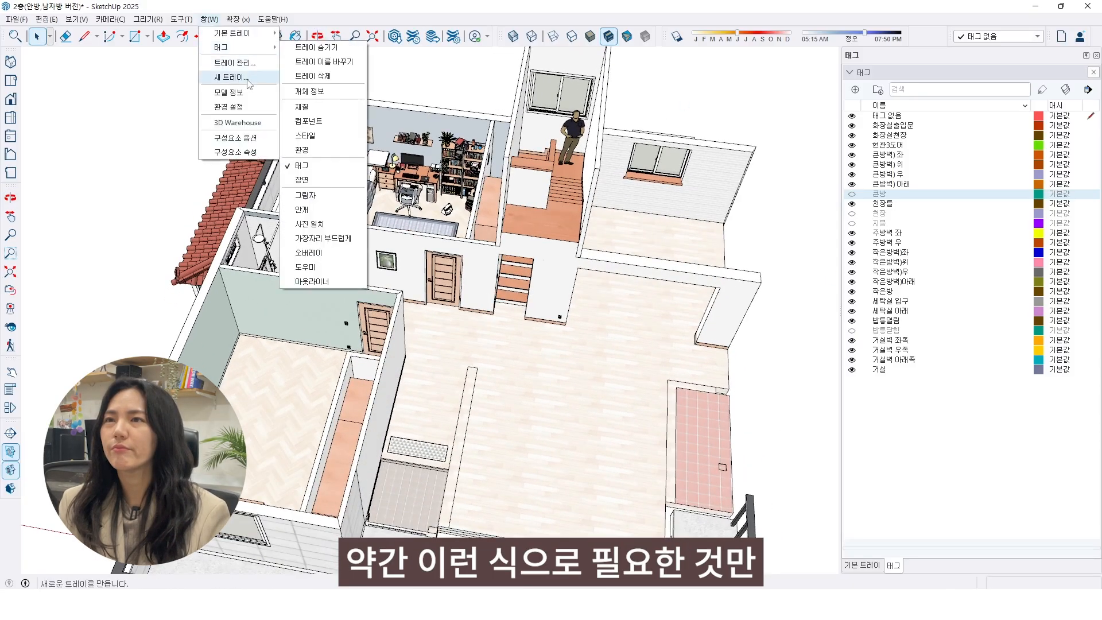
{"action": "left_click", "coordinate": [265, 77]}
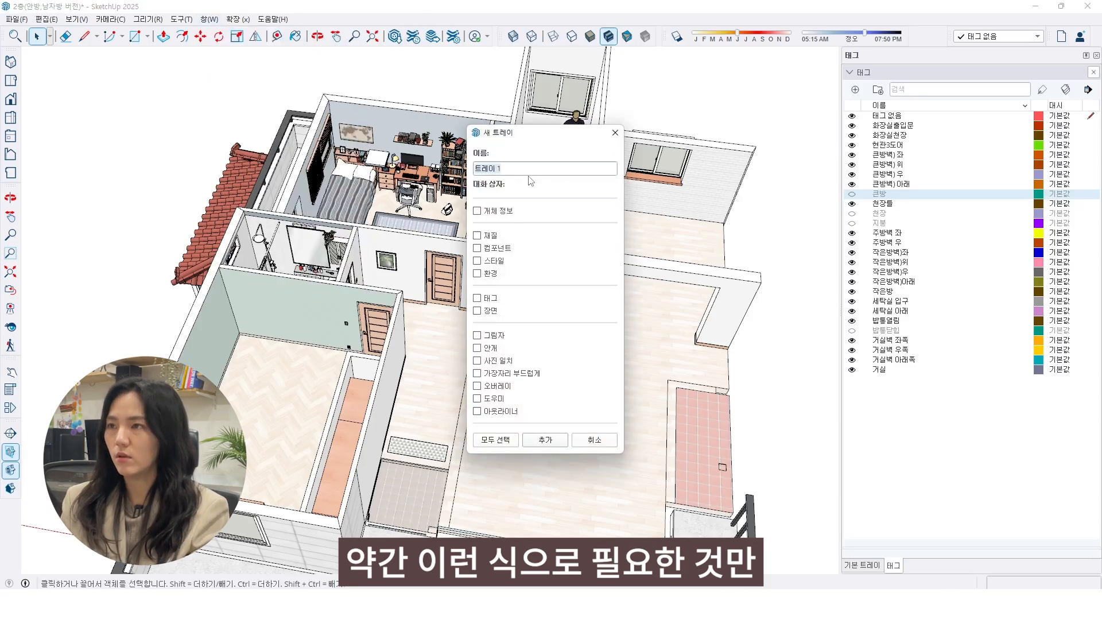
{"action": "type", "text": "재질"}
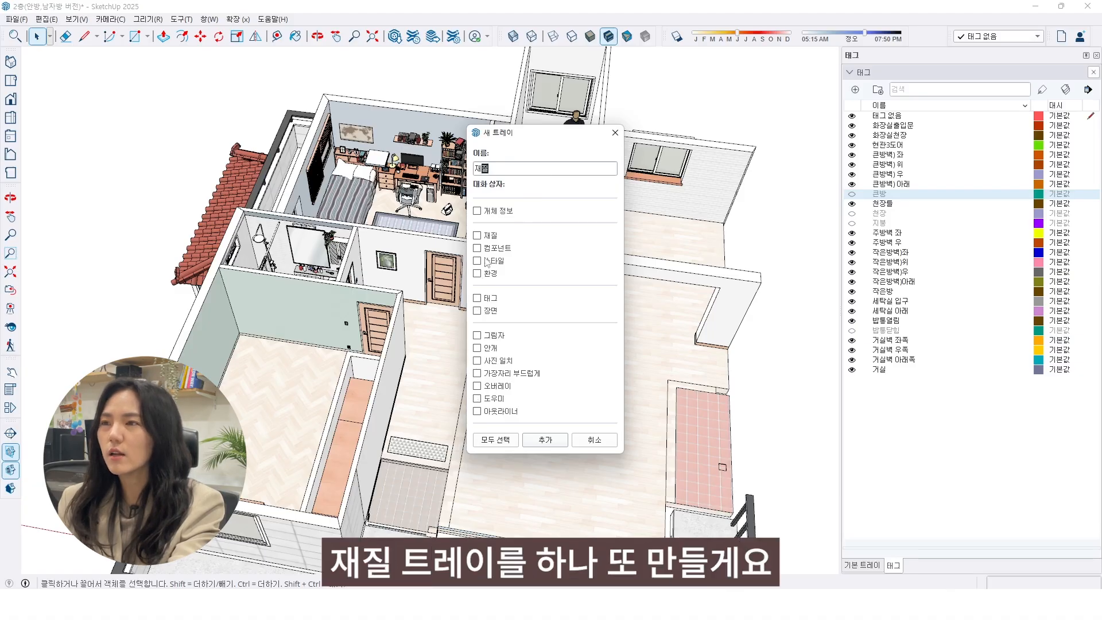
{"action": "left_click", "coordinate": [546, 440]}
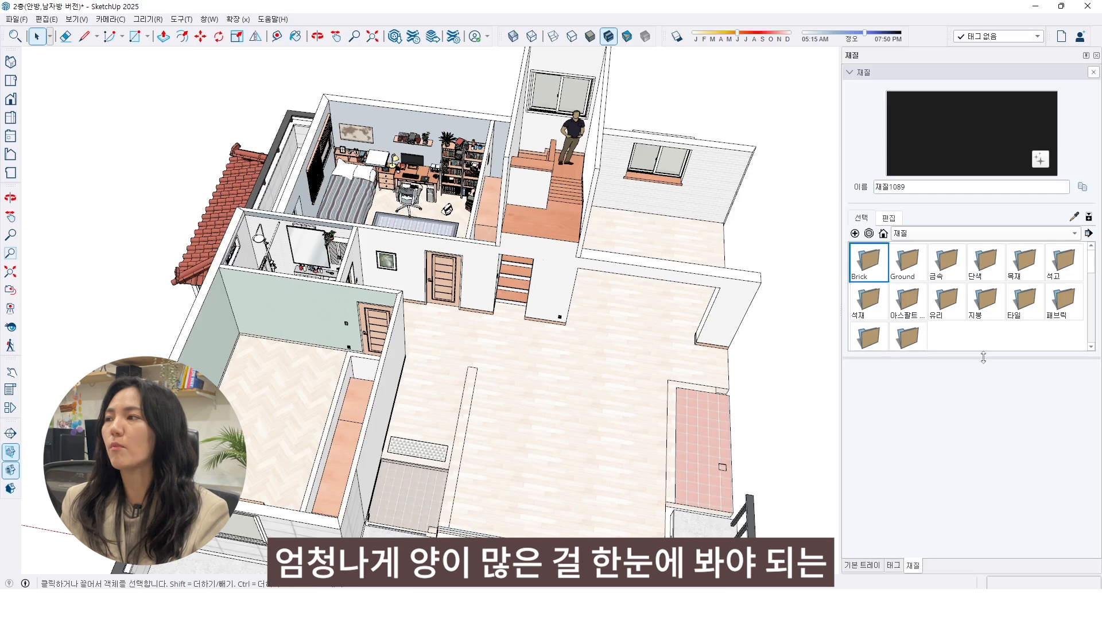
{"action": "left_click_drag", "start_coordinate": [991, 556], "coordinate": [984, 552]}
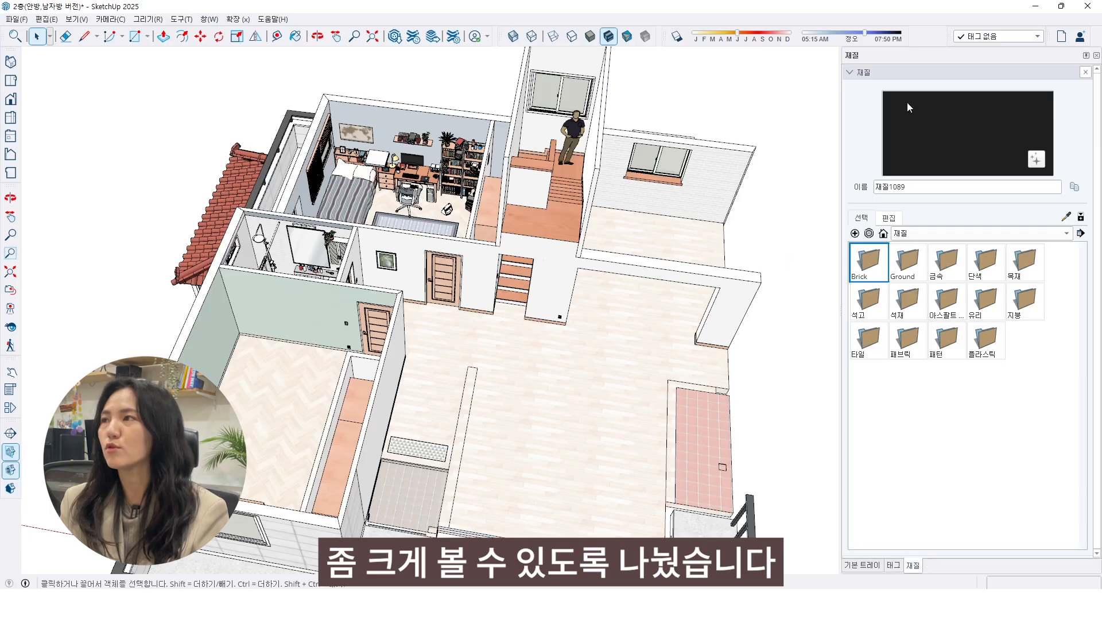
- Create a new tray named 장면 through tray management, holding only the 장면 section
{"action": "left_click", "coordinate": [209, 19]}
{"action": "mouse_move", "coordinate": [224, 62]}
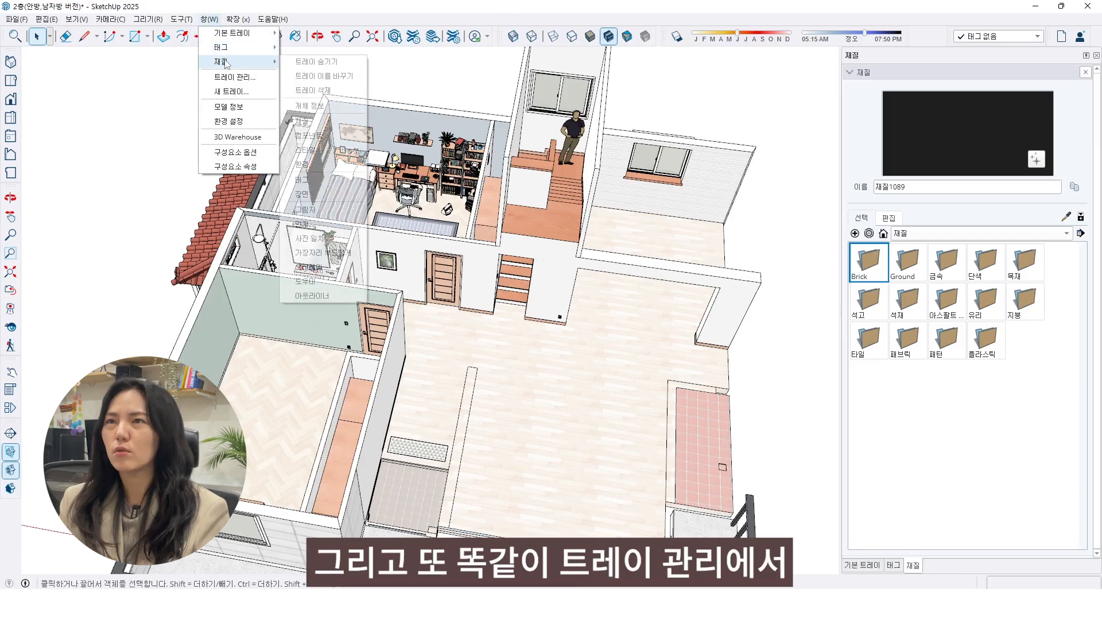
{"action": "left_click", "coordinate": [233, 77]}
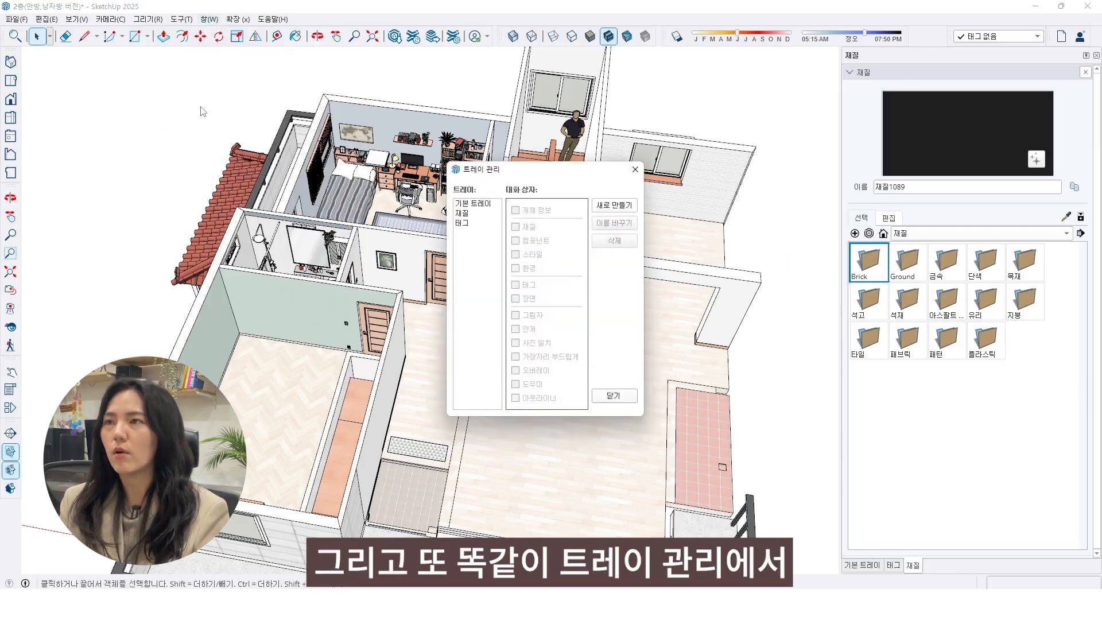
{"action": "left_click", "coordinate": [602, 205]}
{"action": "type", "text": "장면"}
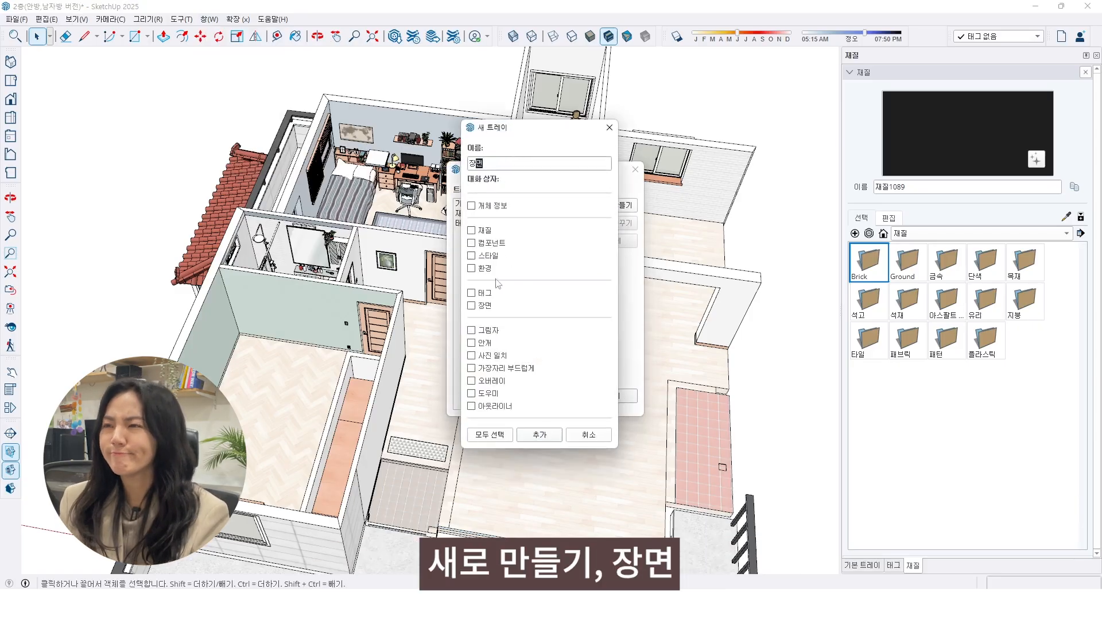
{"action": "left_click", "coordinate": [471, 306]}
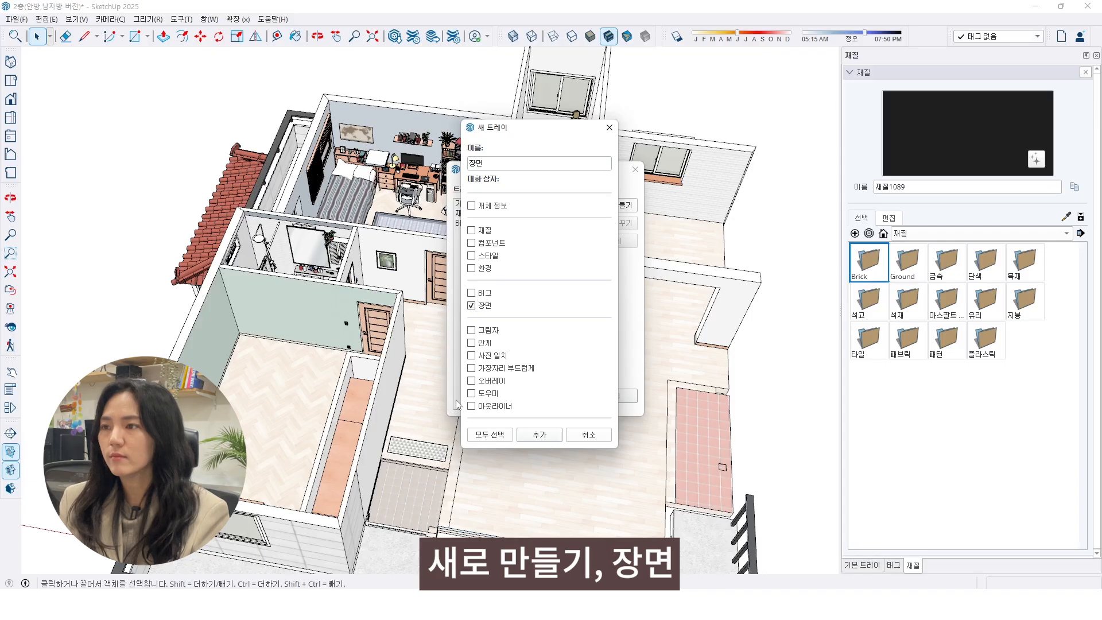
{"action": "left_click", "coordinate": [549, 438]}
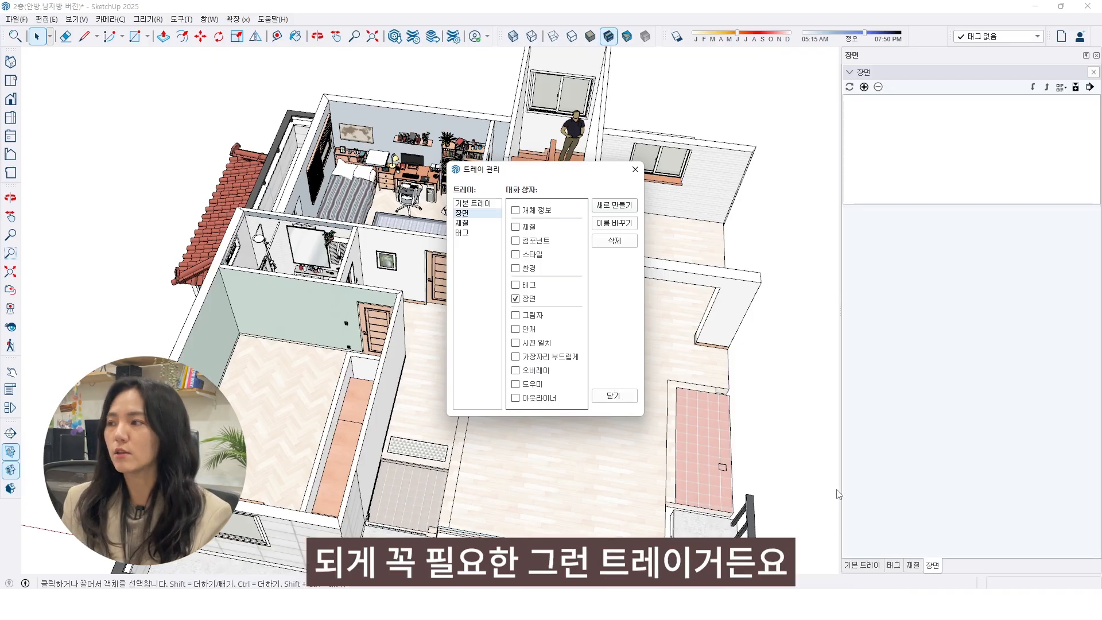
{"action": "left_click", "coordinate": [613, 396]}
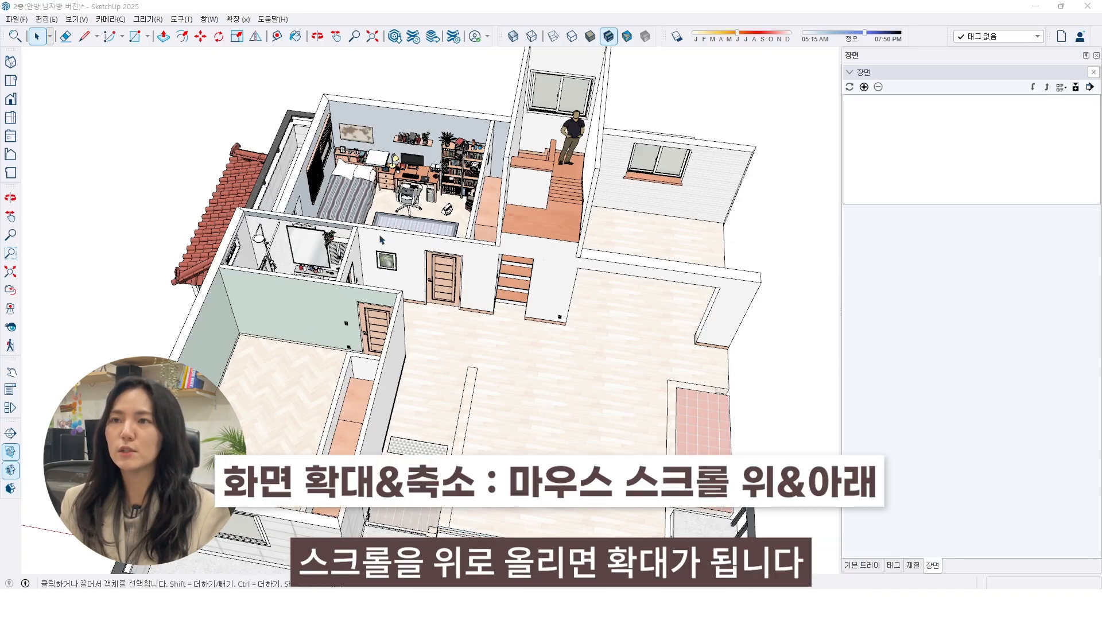
- Examine the small bedroom and bathroom at closer and wider zoom, and orbit around to see them from the outer wall side
{"action": "scroll", "coordinate": [379, 231], "scroll_direction": "up", "scroll_amount": 6}
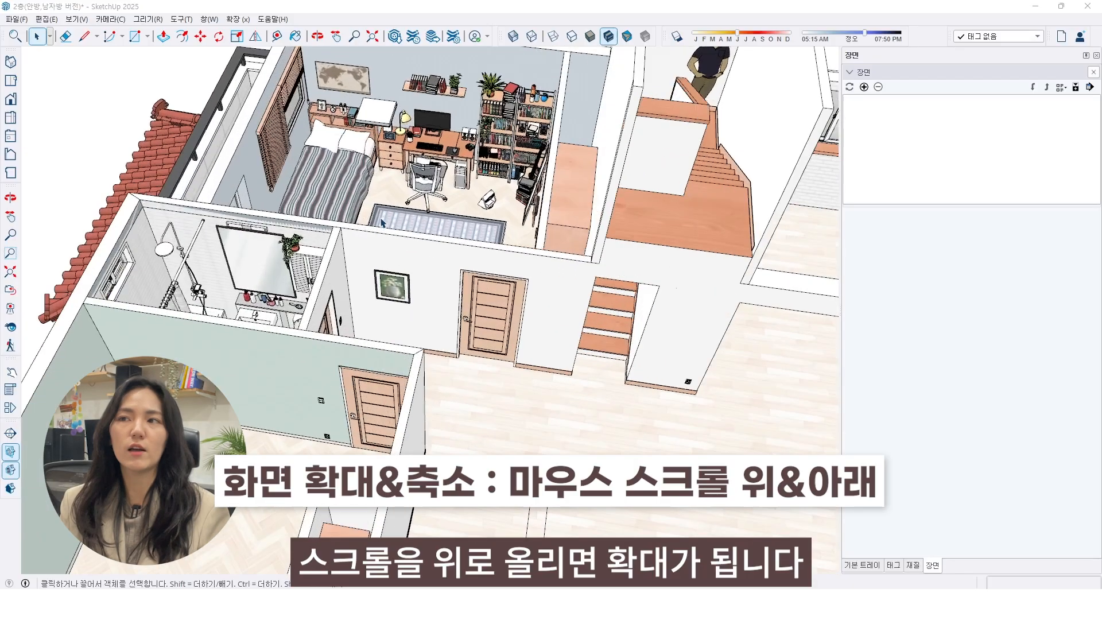
{"action": "scroll", "coordinate": [446, 230], "scroll_direction": "down", "scroll_amount": 8}
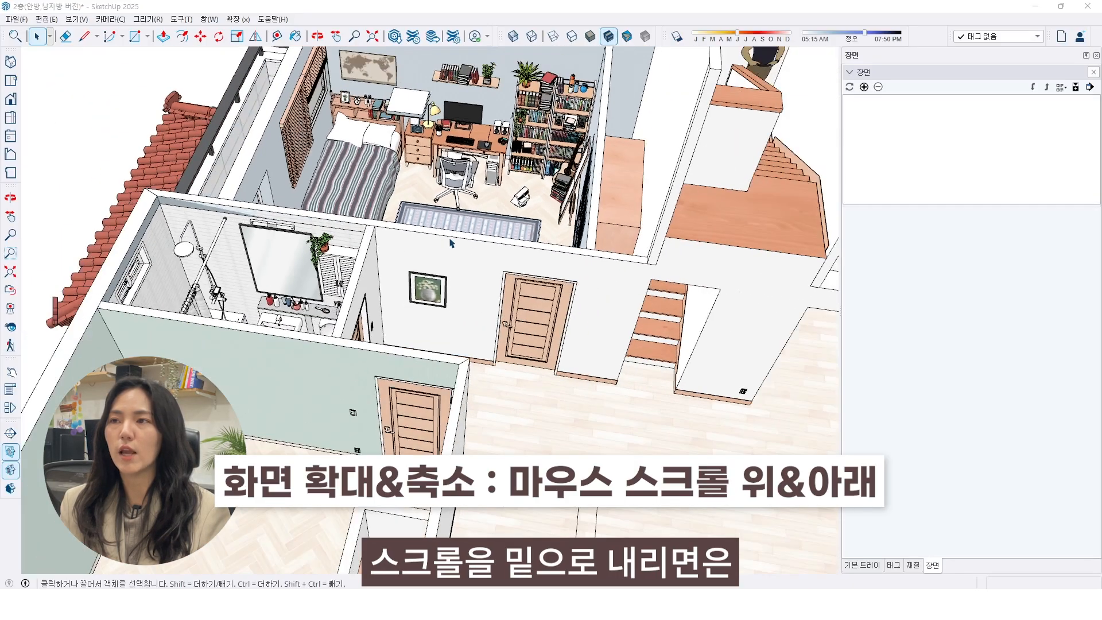
{"action": "scroll", "coordinate": [442, 262], "scroll_direction": "down", "scroll_amount": 6}
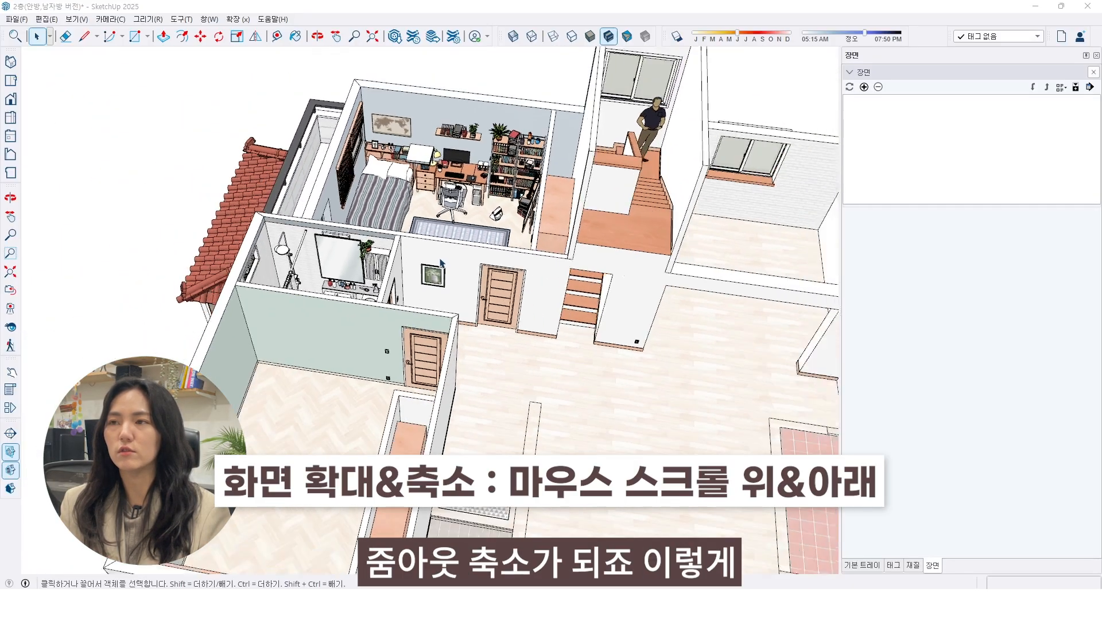
{"action": "scroll", "coordinate": [442, 247], "scroll_direction": "up", "scroll_amount": 8}
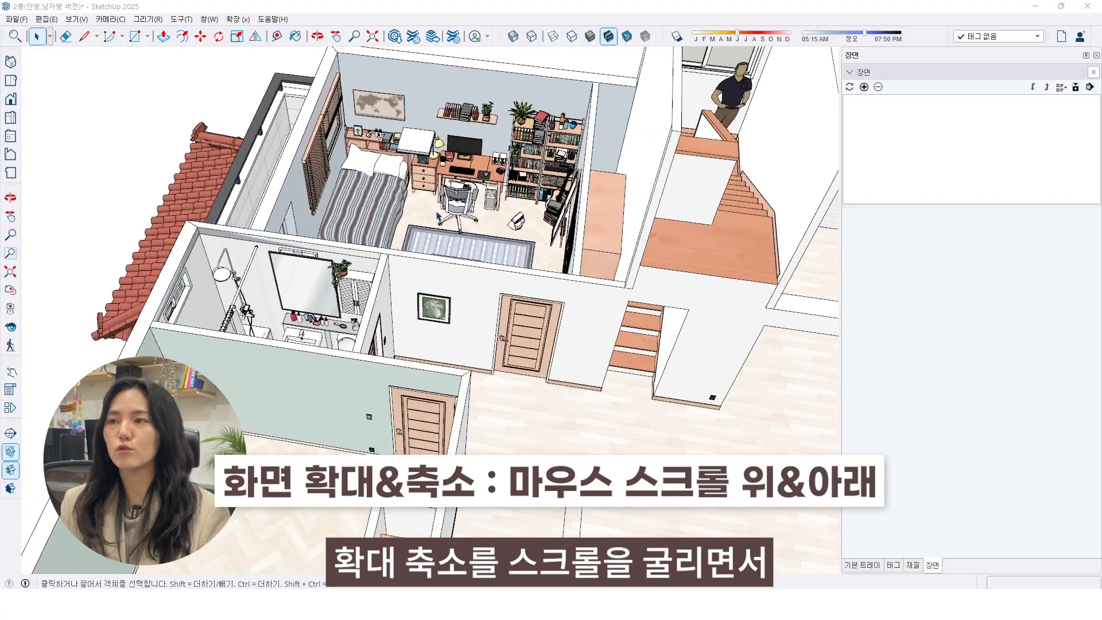
{"action": "scroll", "coordinate": [439, 214], "scroll_direction": "down", "scroll_amount": 6}
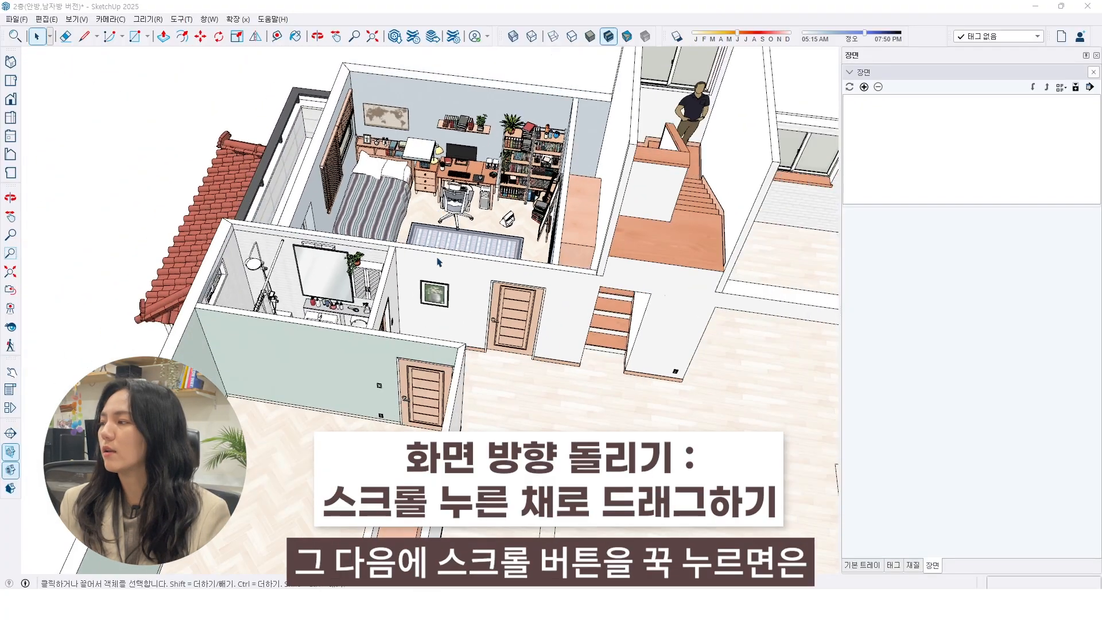
{"action": "mouse_move", "coordinate": [400, 197]}
{"action": "middle_mouse_down"}
{"action": "mouse_move", "coordinate": [703, 192]}
{"action": "mouse_move", "coordinate": [570, 298]}
{"action": "mouse_move", "coordinate": [380, 270]}
{"action": "mouse_move", "coordinate": [486, 257]}
{"action": "mouse_move", "coordinate": [445, 283]}
{"action": "mouse_move", "coordinate": [706, 253]}
{"action": "mouse_move", "coordinate": [686, 272]}
{"action": "middle_mouse_up"}
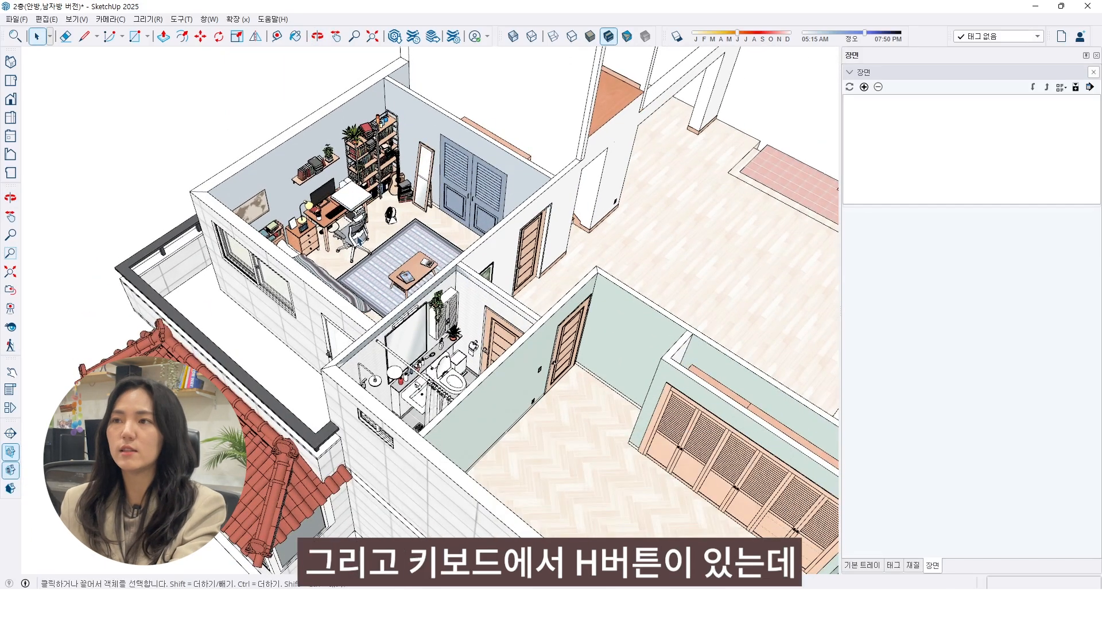
- Use the Pan tool with zooming to move into the small bedroom and inspect the fan, desk and bookshelf up close
{"action": "key", "text": "h"}
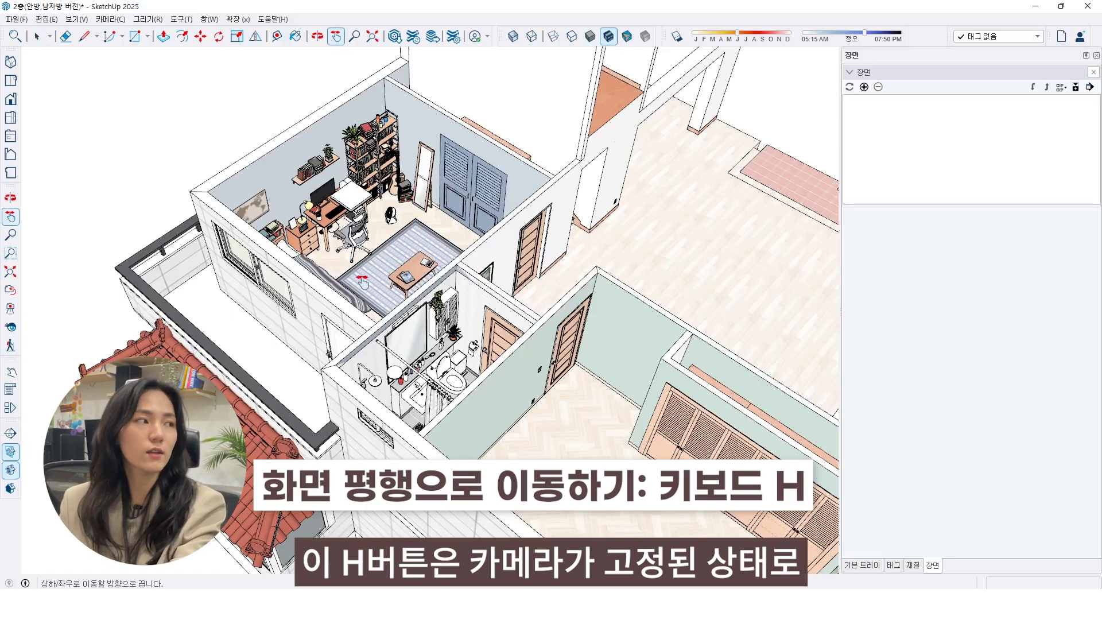
{"action": "left_click_drag", "start_coordinate": [235, 168], "coordinate": [270, 220]}
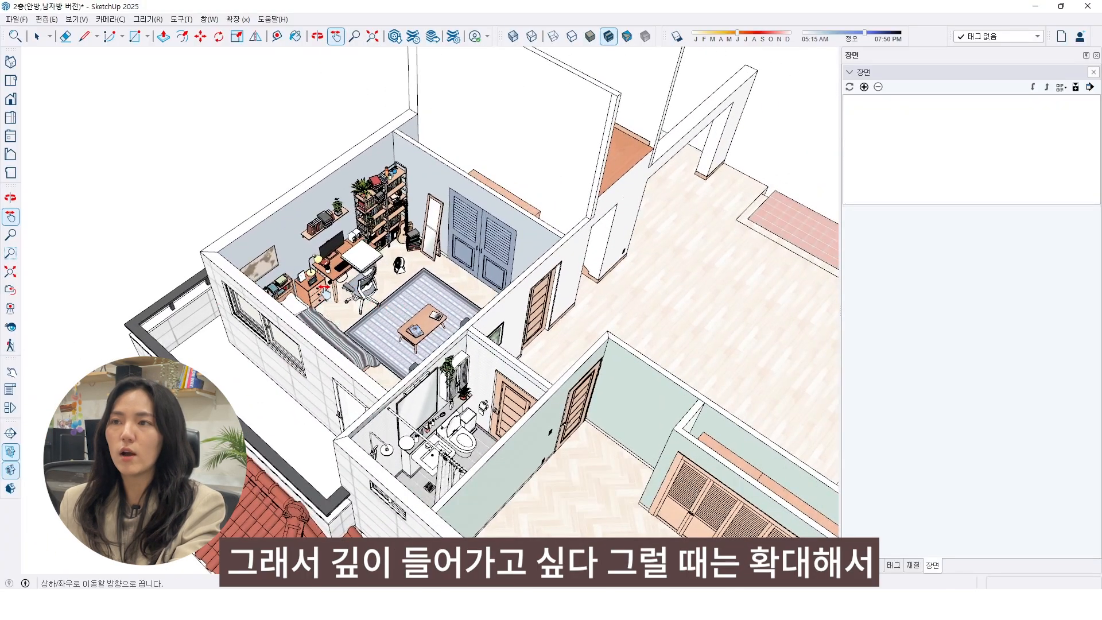
{"action": "scroll", "coordinate": [324, 291], "scroll_direction": "up", "scroll_amount": 10}
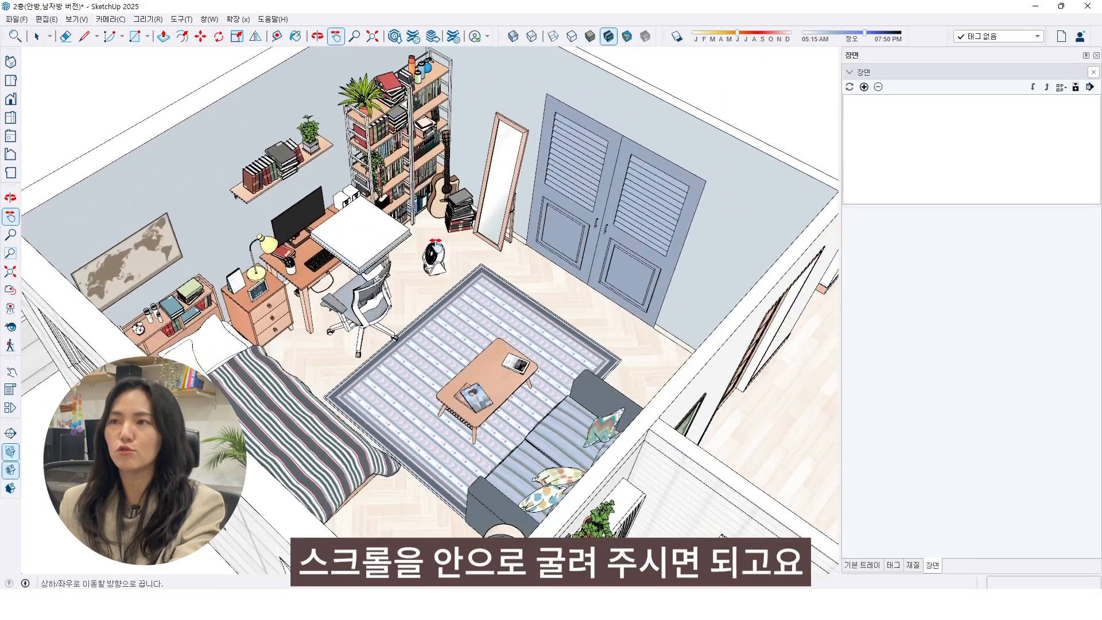
{"action": "scroll", "coordinate": [436, 241], "scroll_direction": "up", "scroll_amount": 10}
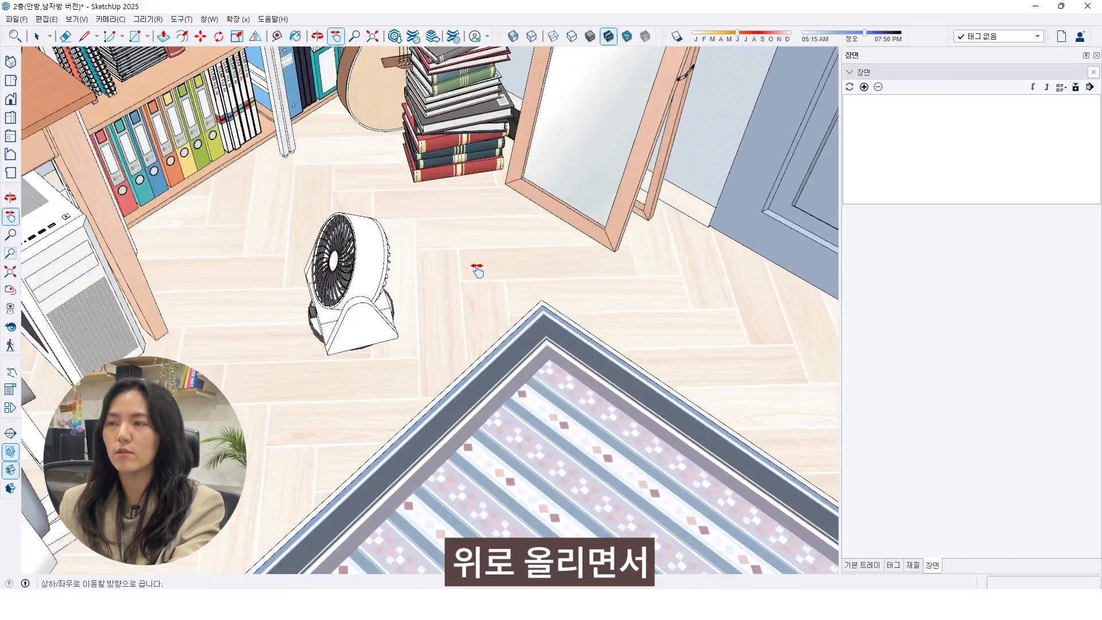
{"action": "scroll", "coordinate": [477, 269], "scroll_direction": "up", "scroll_amount": 3}
{"action": "mouse_move", "coordinate": [477, 201]}
{"action": "left_mouse_down"}
{"action": "mouse_move", "coordinate": [625, 172]}
{"action": "mouse_move", "coordinate": [699, 399]}
{"action": "mouse_move", "coordinate": [392, 440]}
{"action": "left_mouse_up"}
{"action": "mouse_move", "coordinate": [216, 197]}
{"action": "left_mouse_down"}
{"action": "mouse_move", "coordinate": [568, 229]}
{"action": "mouse_move", "coordinate": [686, 301]}
{"action": "left_mouse_up"}
{"action": "mouse_move", "coordinate": [322, 80]}
{"action": "left_mouse_down"}
{"action": "mouse_move", "coordinate": [594, 140]}
{"action": "mouse_move", "coordinate": [232, 275]}
{"action": "mouse_move", "coordinate": [504, 177]}
{"action": "mouse_move", "coordinate": [565, 179]}
{"action": "left_mouse_up"}
{"action": "left_click_drag", "start_coordinate": [330, 221], "coordinate": [538, 199]}
- Back out from the desk and pan past the bookshelf, mirror and wardrobe to view the low table on the rug
{"action": "scroll", "coordinate": [539, 200], "scroll_direction": "down", "scroll_amount": 2}
{"action": "scroll", "coordinate": [539, 199], "scroll_direction": "down", "scroll_amount": 5}
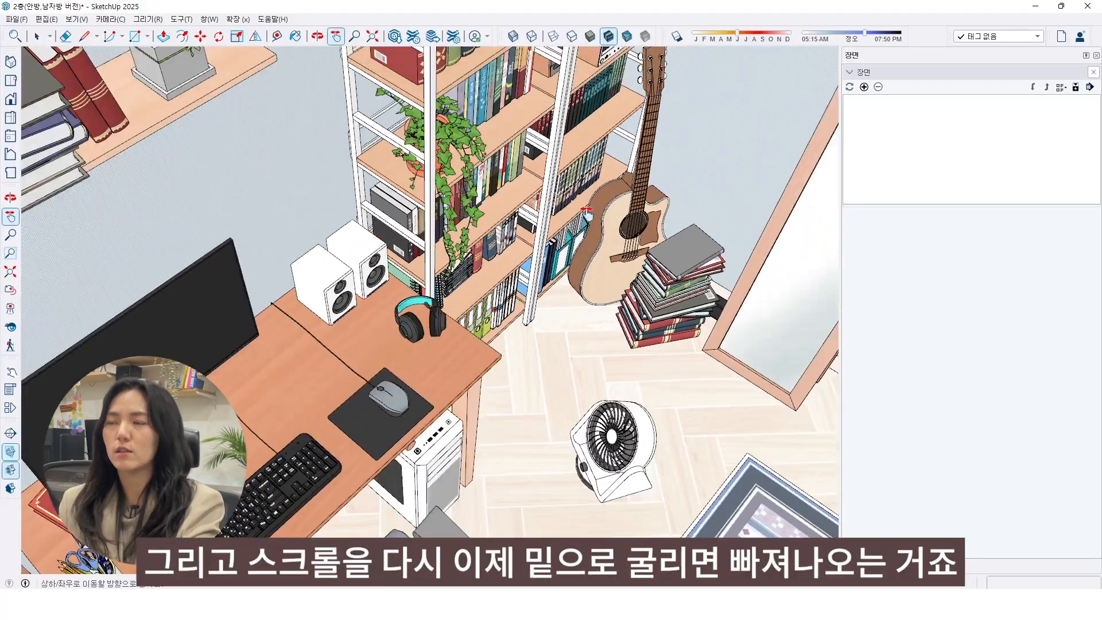
{"action": "scroll", "coordinate": [582, 216], "scroll_direction": "down", "scroll_amount": 2}
{"action": "scroll", "coordinate": [525, 247], "scroll_direction": "down", "scroll_amount": 3}
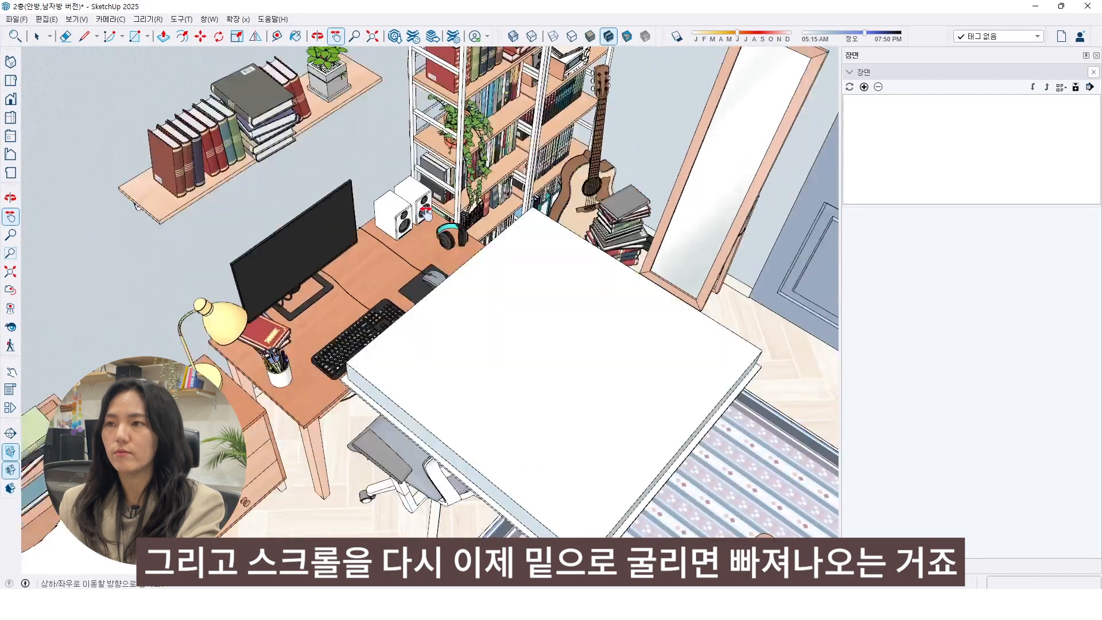
{"action": "middle_click_drag", "start_coordinate": [425, 213], "coordinate": [438, 313], "text": "shift"}
{"action": "left_click_drag", "start_coordinate": [552, 363], "coordinate": [419, 405]}
{"action": "left_click_drag", "start_coordinate": [434, 215], "coordinate": [520, 280]}
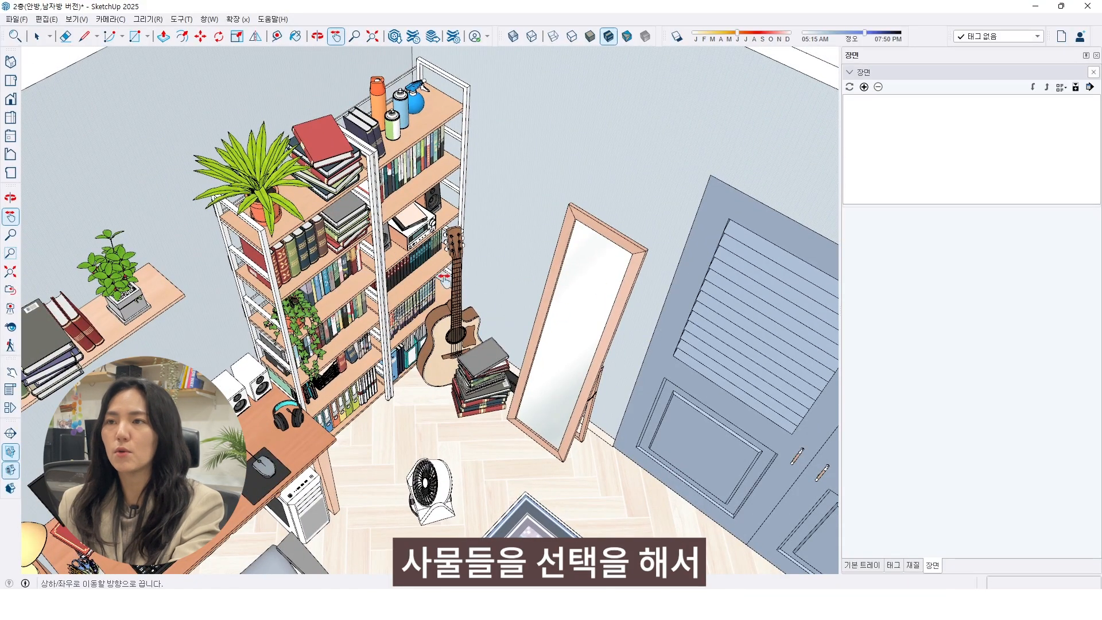
{"action": "left_click_drag", "start_coordinate": [384, 443], "coordinate": [290, 211]}
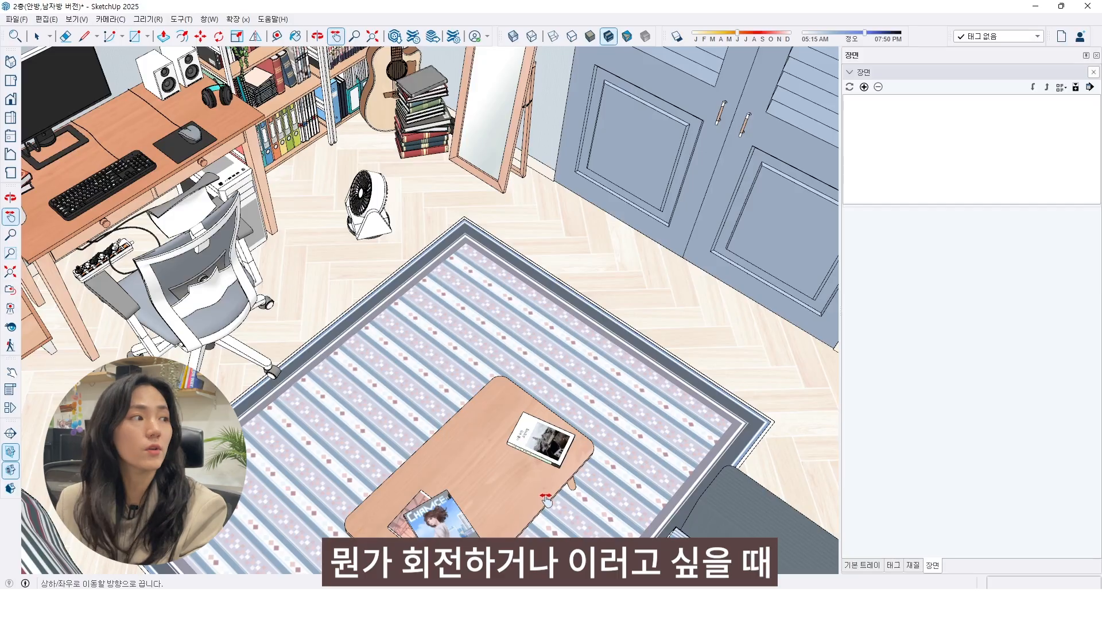
{"action": "left_click_drag", "start_coordinate": [537, 491], "coordinate": [608, 382]}
- Switch to the Select tool and select the room's props one by one, including the low table, the keyboard and the book on the table
{"action": "key", "text": "space"}
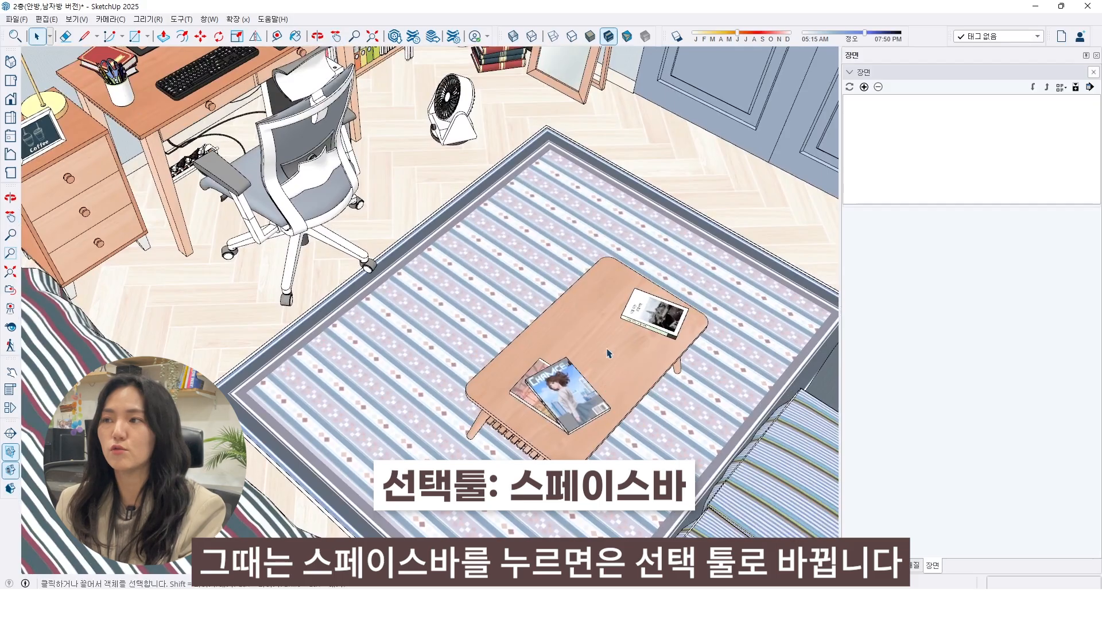
{"action": "left_click", "coordinate": [654, 312]}
{"action": "left_click", "coordinate": [629, 364]}
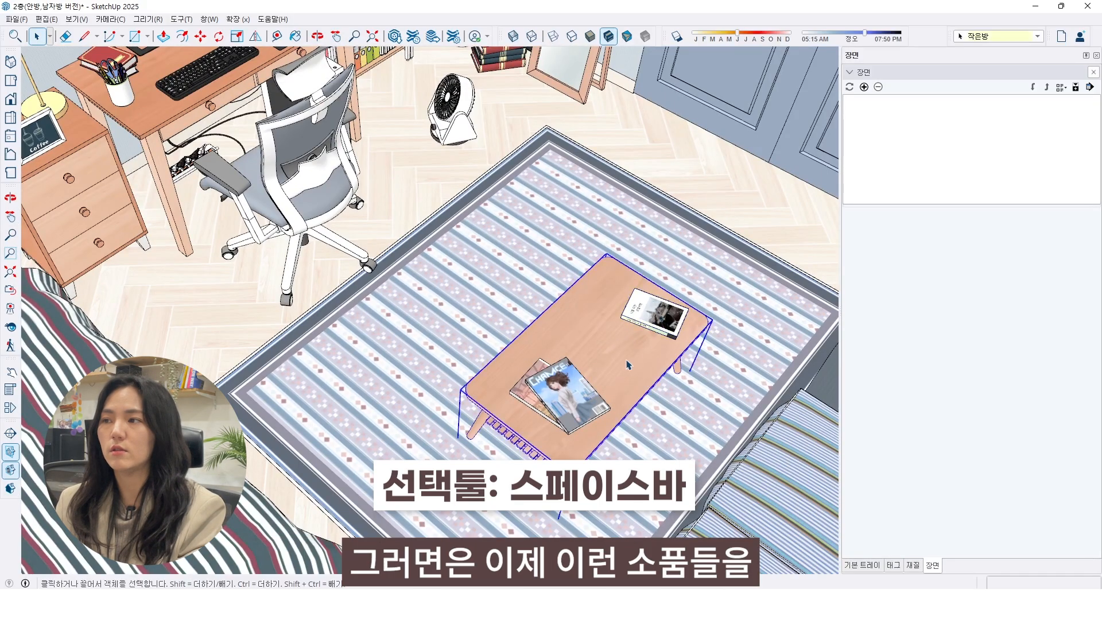
{"action": "left_click", "coordinate": [309, 212]}
{"action": "left_click", "coordinate": [155, 427]}
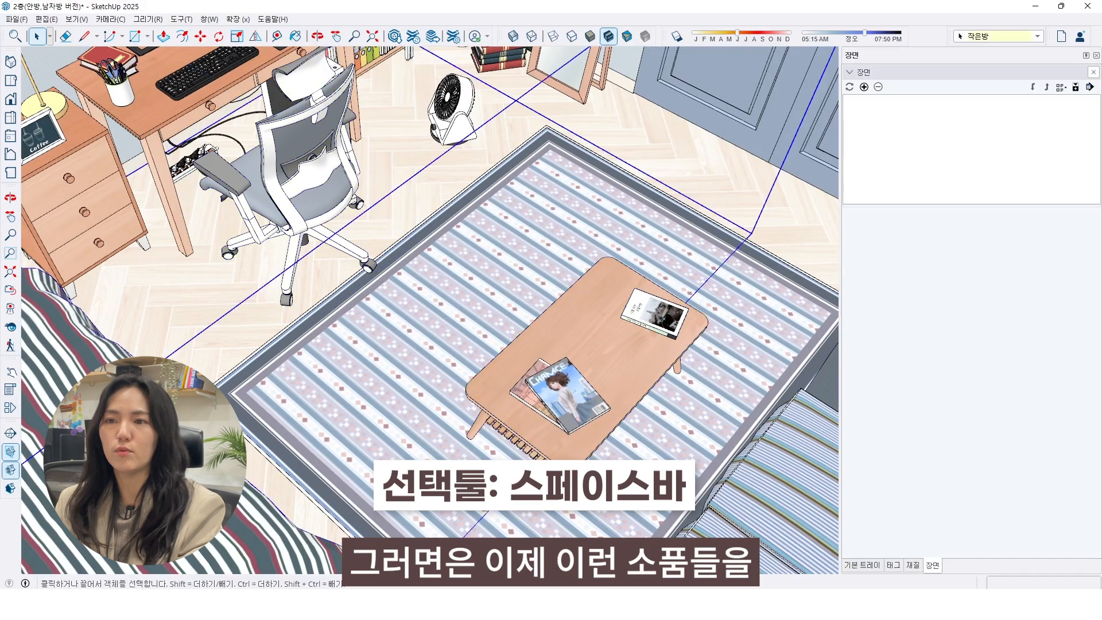
{"action": "left_click", "coordinate": [140, 130]}
{"action": "left_click", "coordinate": [188, 87]}
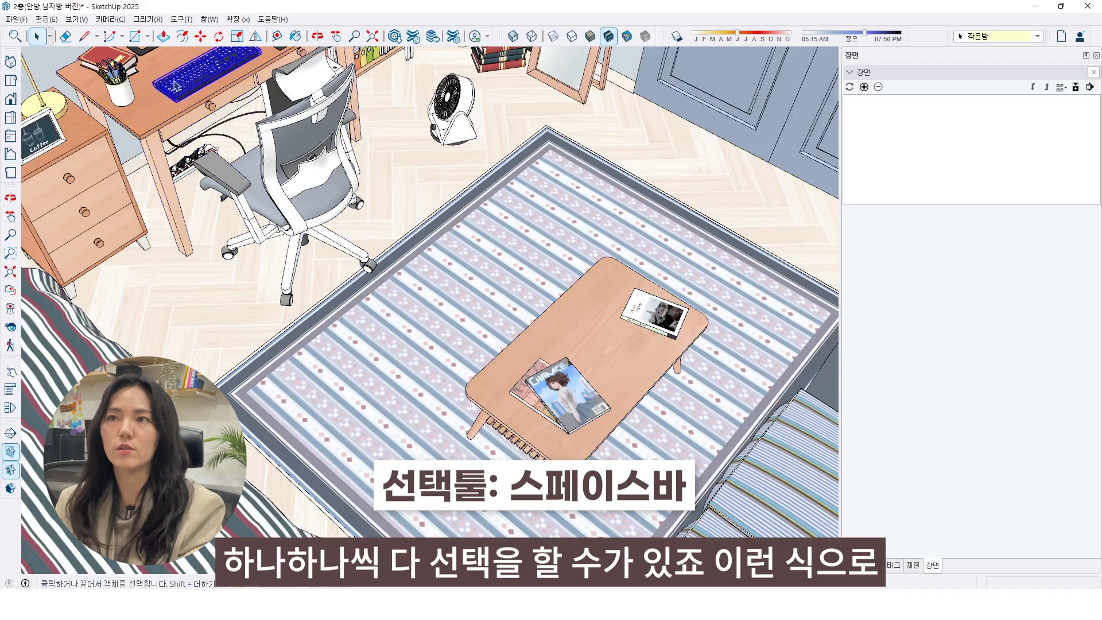
{"action": "left_click", "coordinate": [114, 78]}
{"action": "left_click", "coordinate": [102, 197]}
{"action": "left_click", "coordinate": [650, 315]}
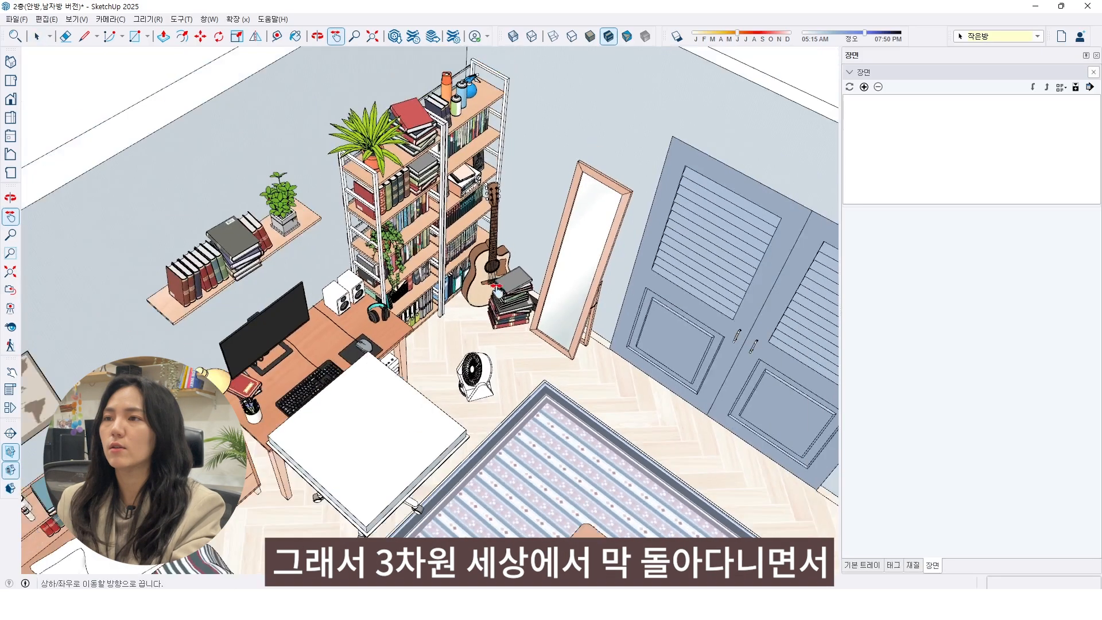
- Orbit and pan to face the bedroom's desk wall, and view the model from the standard top and front directions
{"action": "middle_click_drag", "start_coordinate": [574, 287], "coordinate": [511, 321]}
{"action": "left_click_drag", "start_coordinate": [511, 322], "coordinate": [528, 353]}
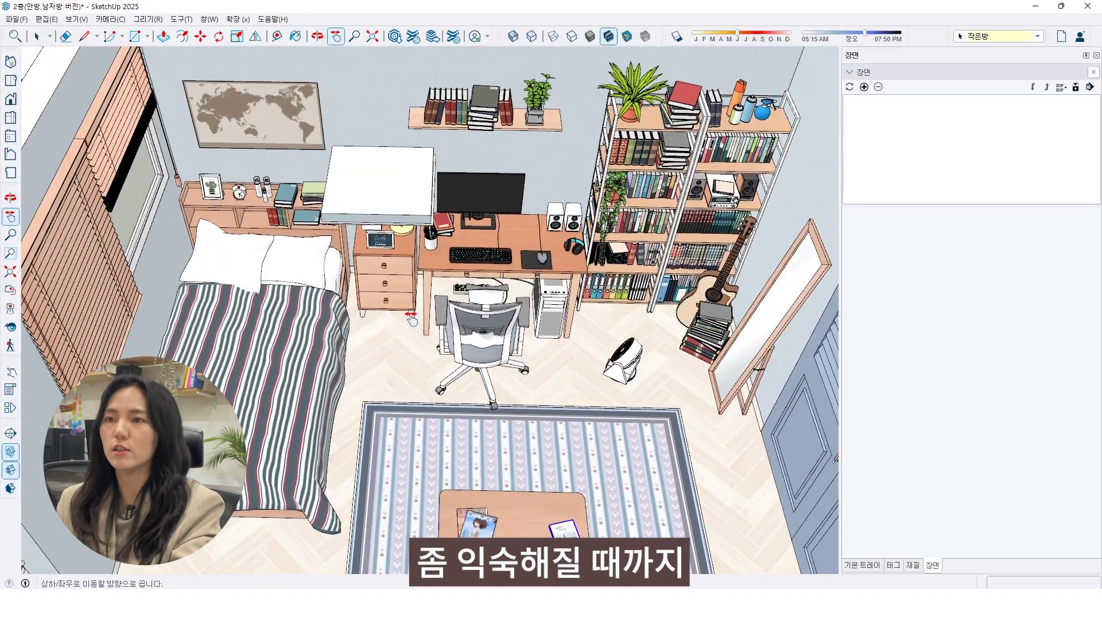
{"action": "left_click_drag", "start_coordinate": [509, 365], "coordinate": [442, 350]}
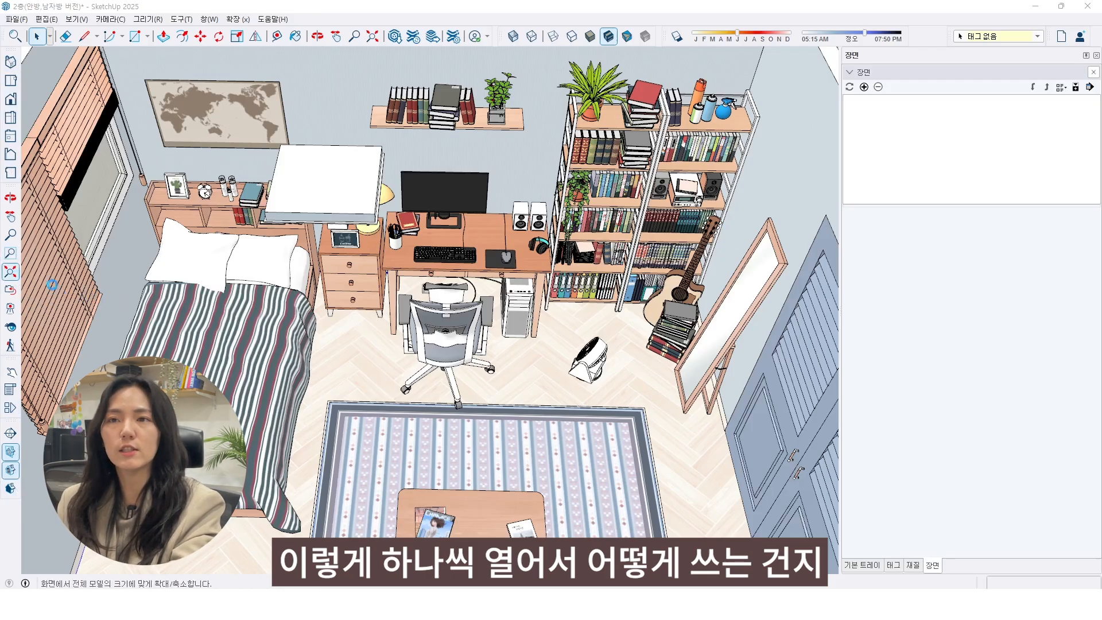
{"action": "left_click", "coordinate": [14, 83]}
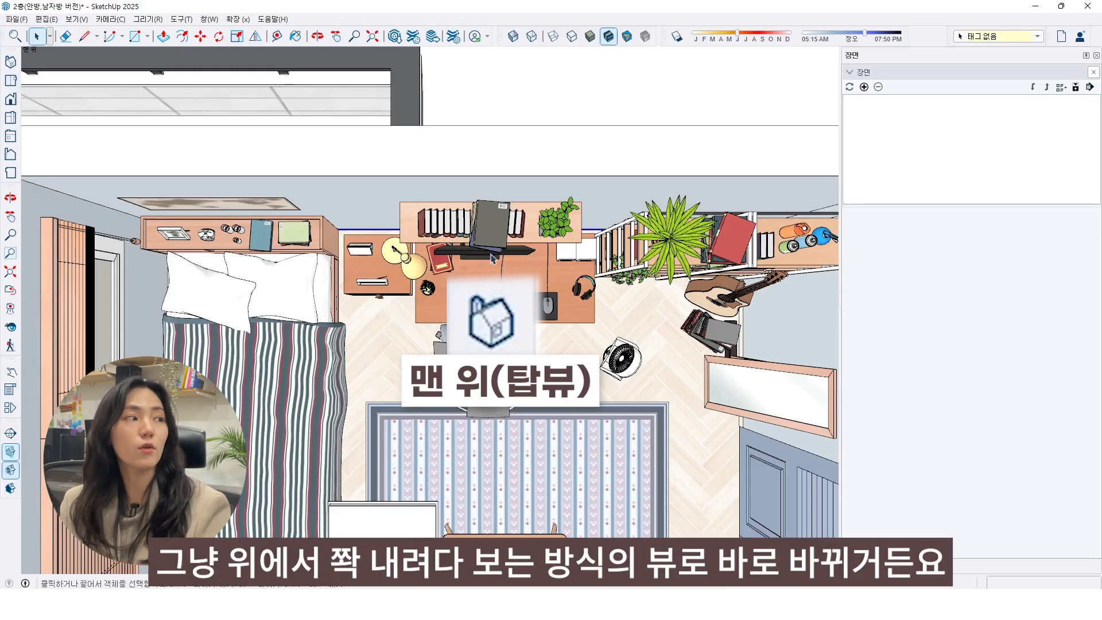
{"action": "left_click", "coordinate": [15, 117]}
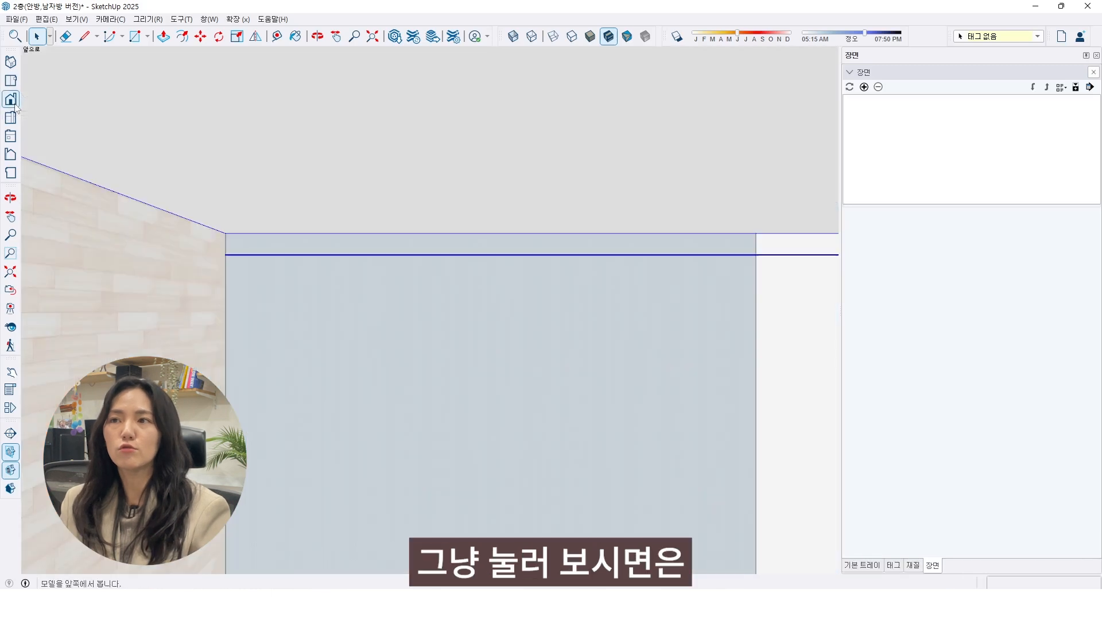
- View the model from the standard left, back and bottom directions, and return to the top view
{"action": "left_click", "coordinate": [16, 135]}
{"action": "left_click", "coordinate": [16, 154]}
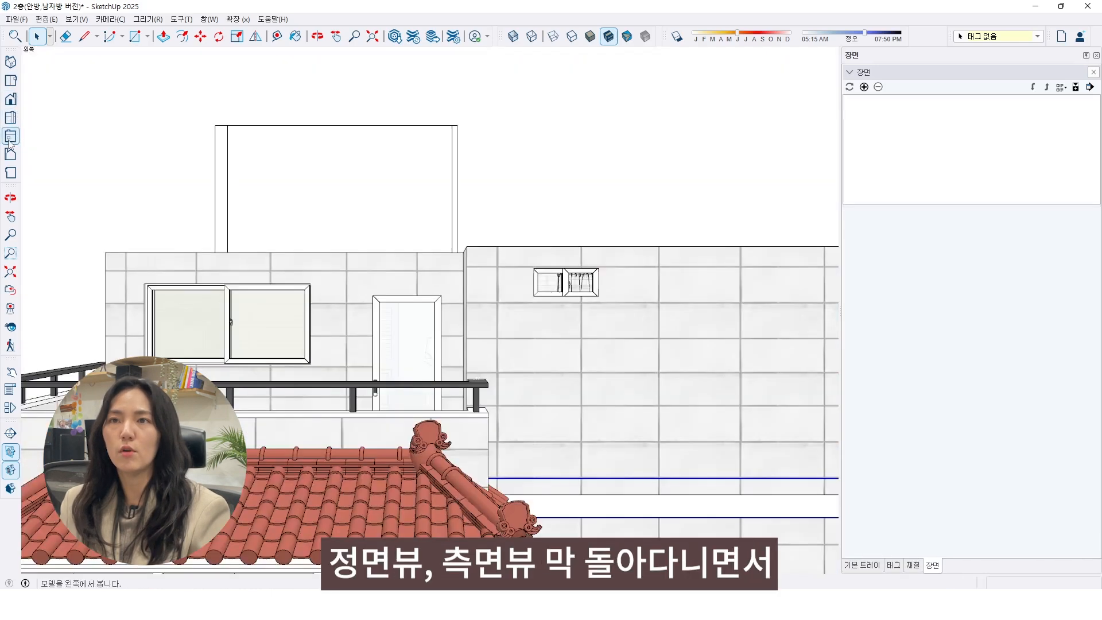
{"action": "left_click", "coordinate": [17, 155]}
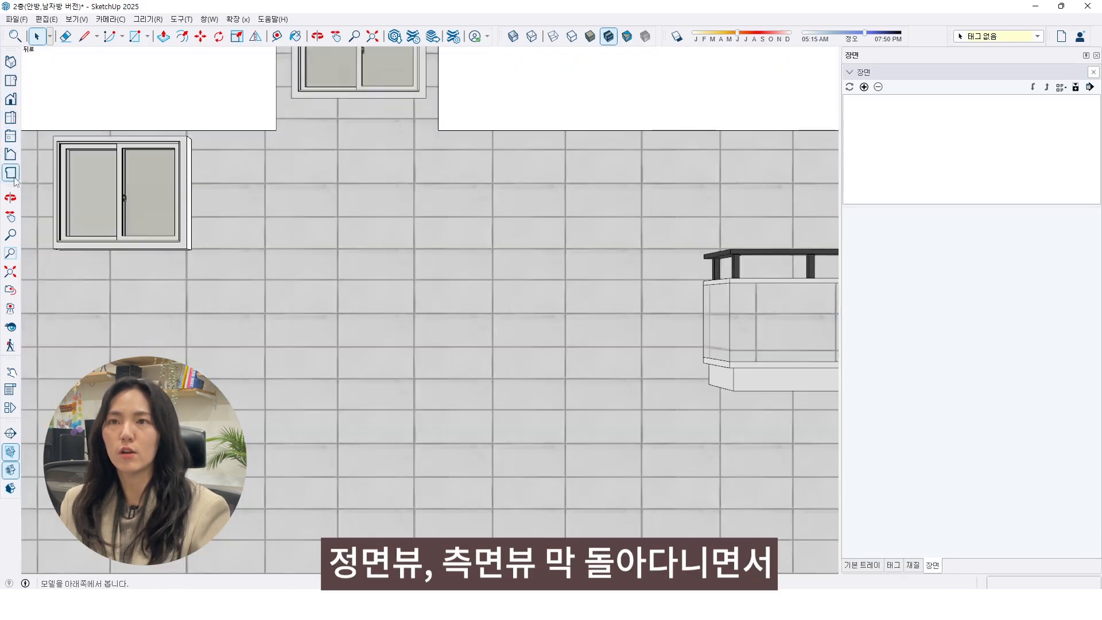
{"action": "left_click", "coordinate": [12, 172]}
{"action": "left_click", "coordinate": [12, 81]}
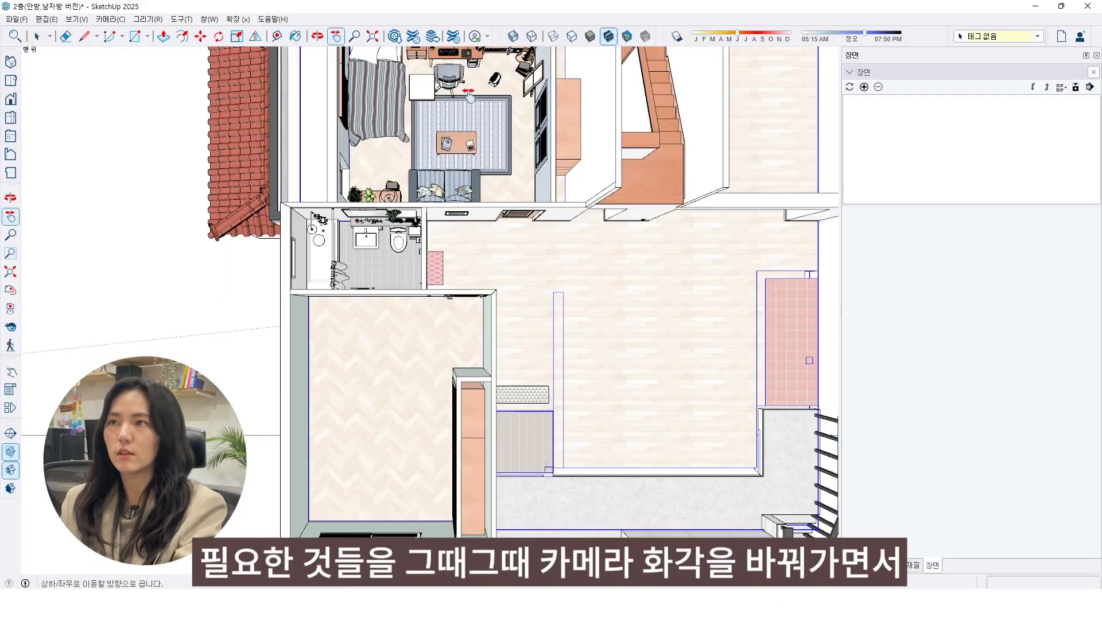
- Pan and zoom the top view to frame the whole furnished small bedroom
{"action": "key", "text": "h"}
{"action": "left_click_drag", "start_coordinate": [472, 95], "coordinate": [452, 359]}
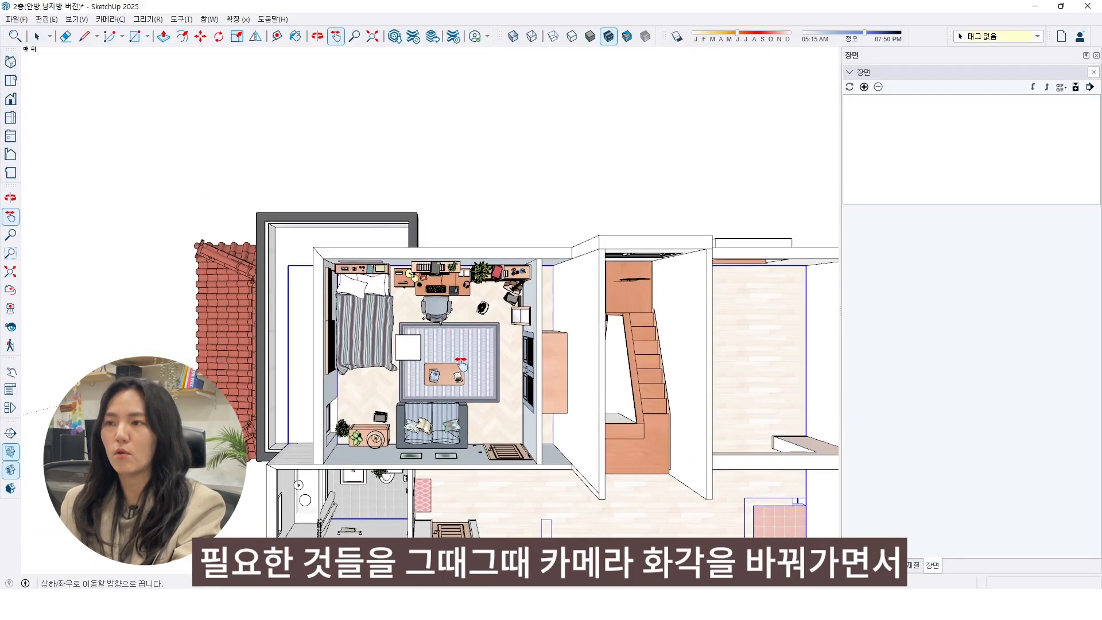
{"action": "scroll", "coordinate": [449, 385], "scroll_direction": "up", "scroll_amount": 5}
{"action": "left_click_drag", "start_coordinate": [447, 394], "coordinate": [449, 383]}
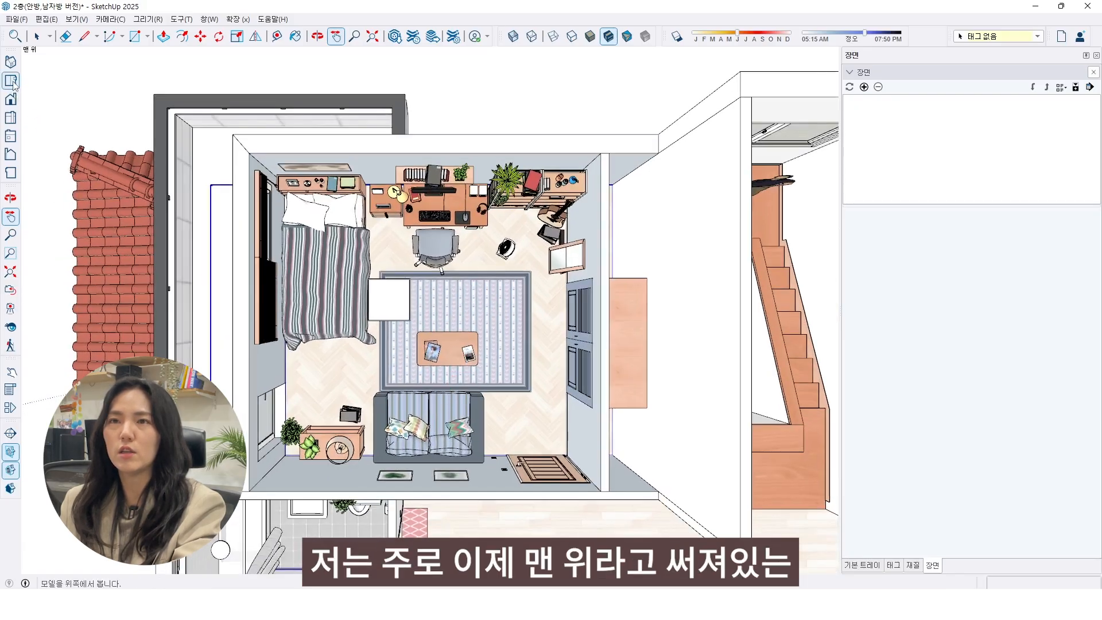
{"action": "left_click_drag", "start_coordinate": [474, 291], "coordinate": [475, 288]}
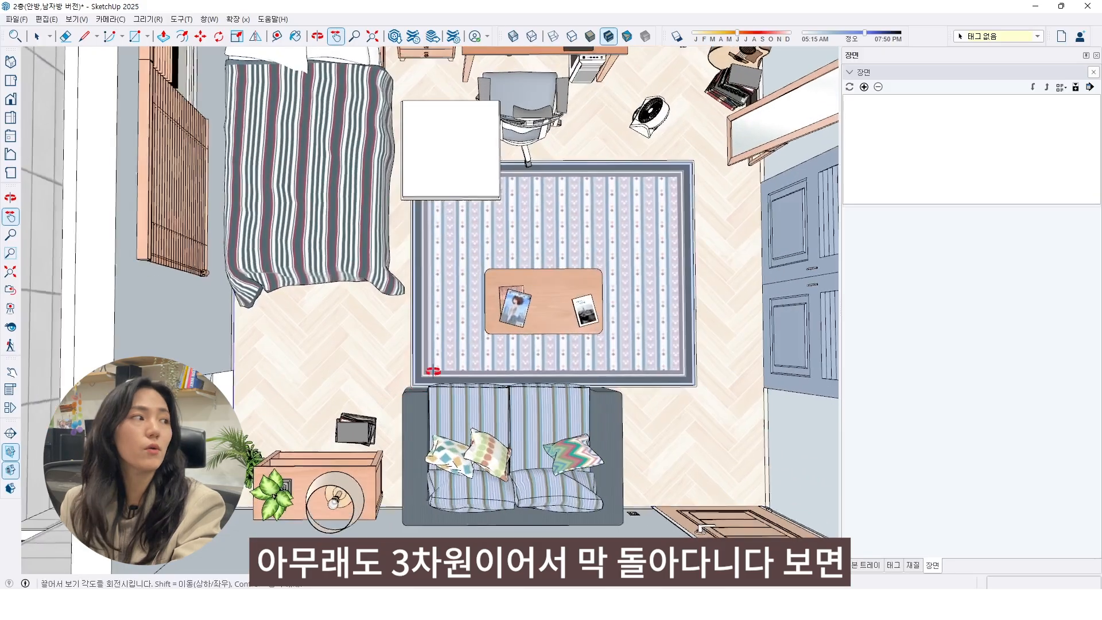
- Orbit and pan until a wall blocks the view, and restore the top view with the entire bedroom in frame
{"action": "middle_click_drag", "start_coordinate": [430, 369], "coordinate": [293, 64]}
{"action": "key", "text": "h"}
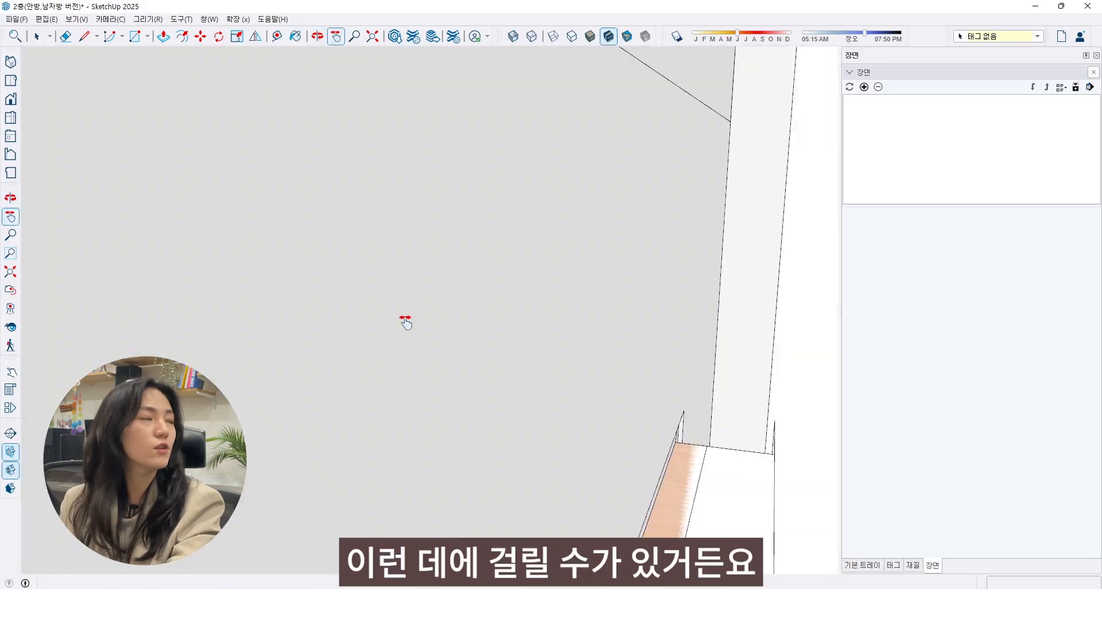
{"action": "left_click", "coordinate": [11, 81]}
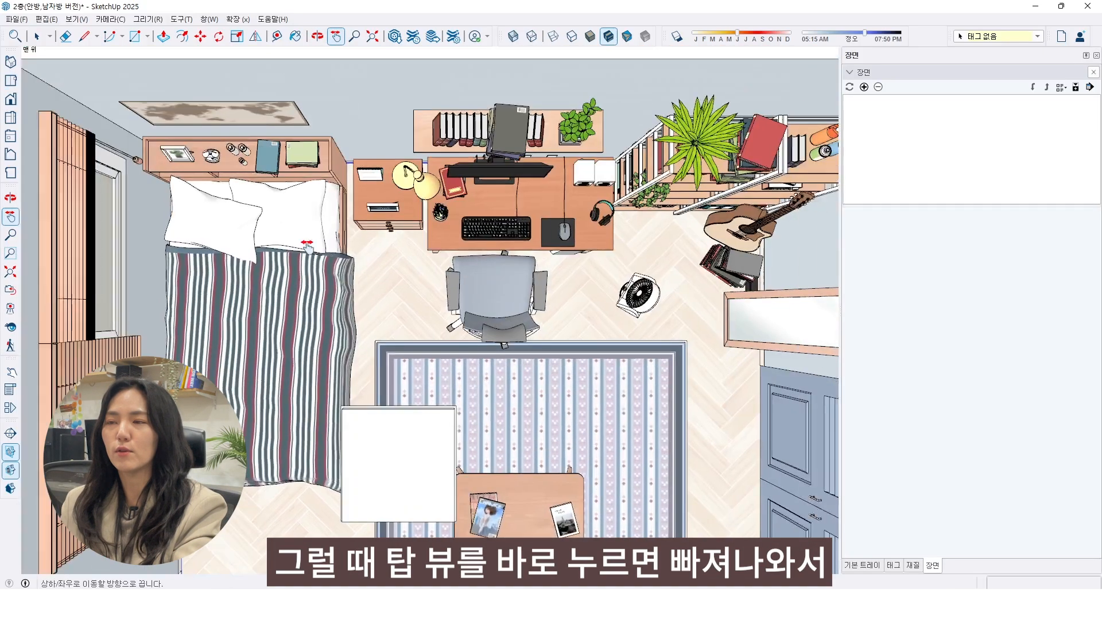
{"action": "scroll", "coordinate": [531, 372], "scroll_direction": "down", "scroll_amount": 5}
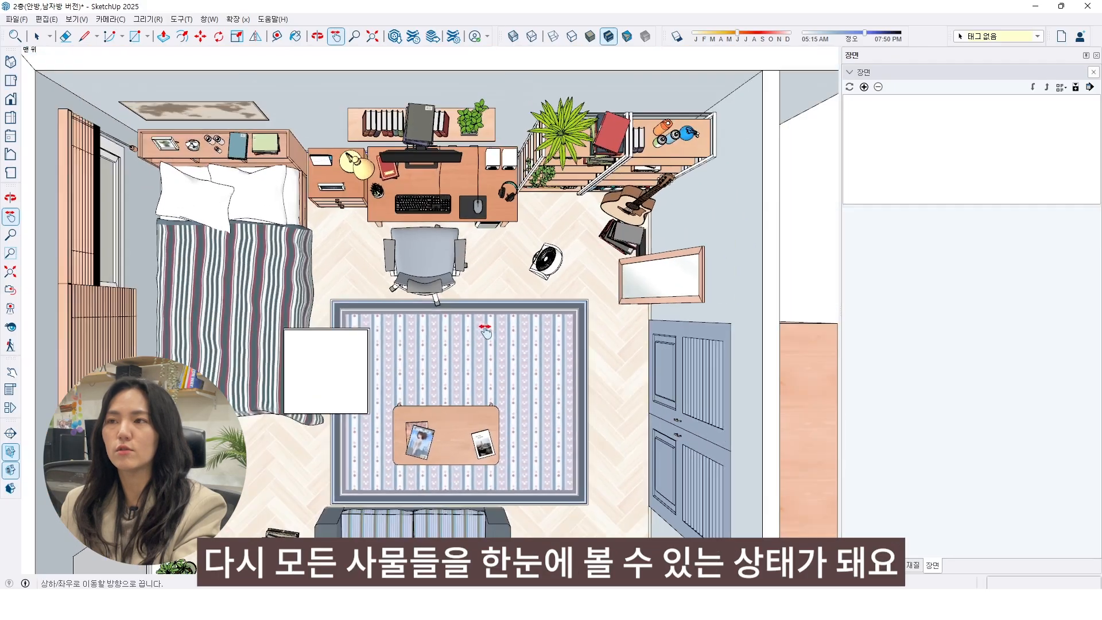
{"action": "scroll", "coordinate": [471, 386], "scroll_direction": "down", "scroll_amount": 3}
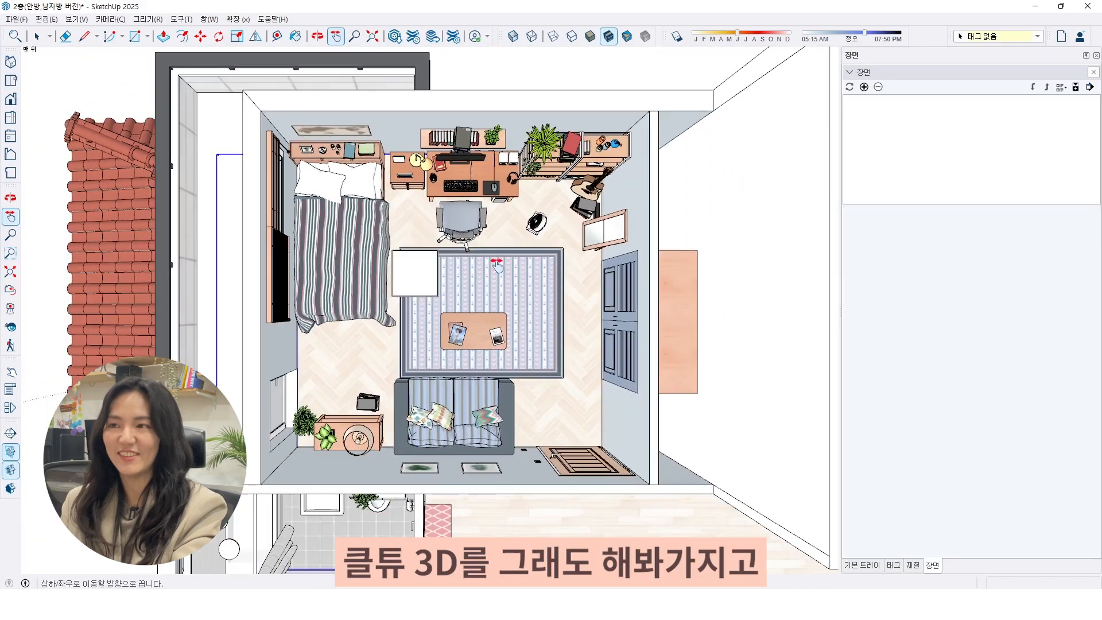
{"action": "scroll", "coordinate": [429, 266], "scroll_direction": "up", "scroll_amount": 2}
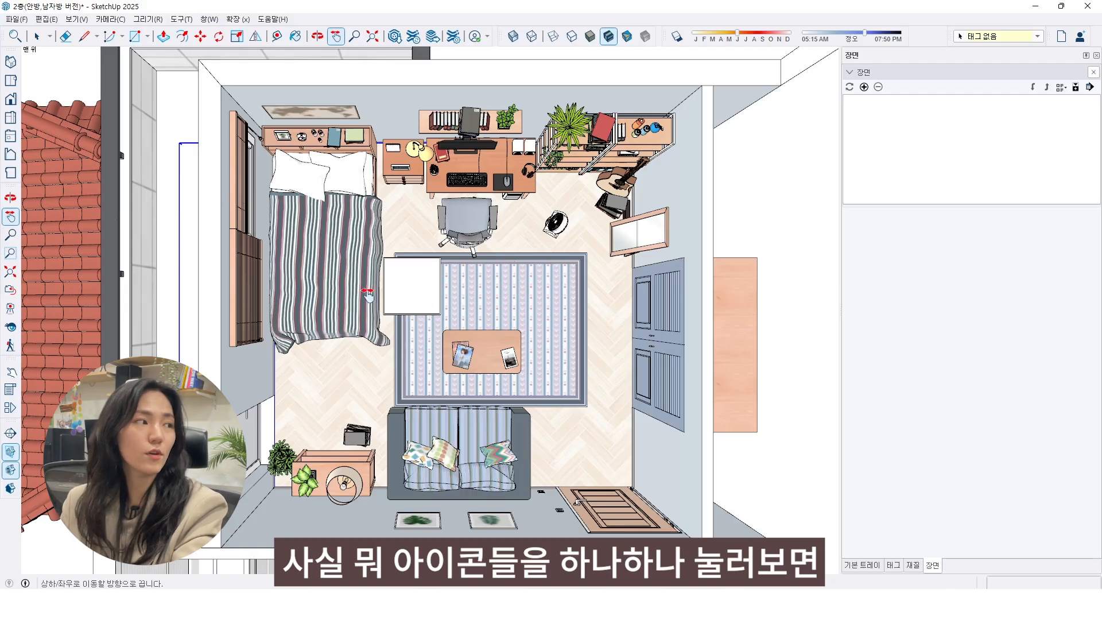
{"action": "left_click_drag", "start_coordinate": [376, 319], "coordinate": [324, 310]}
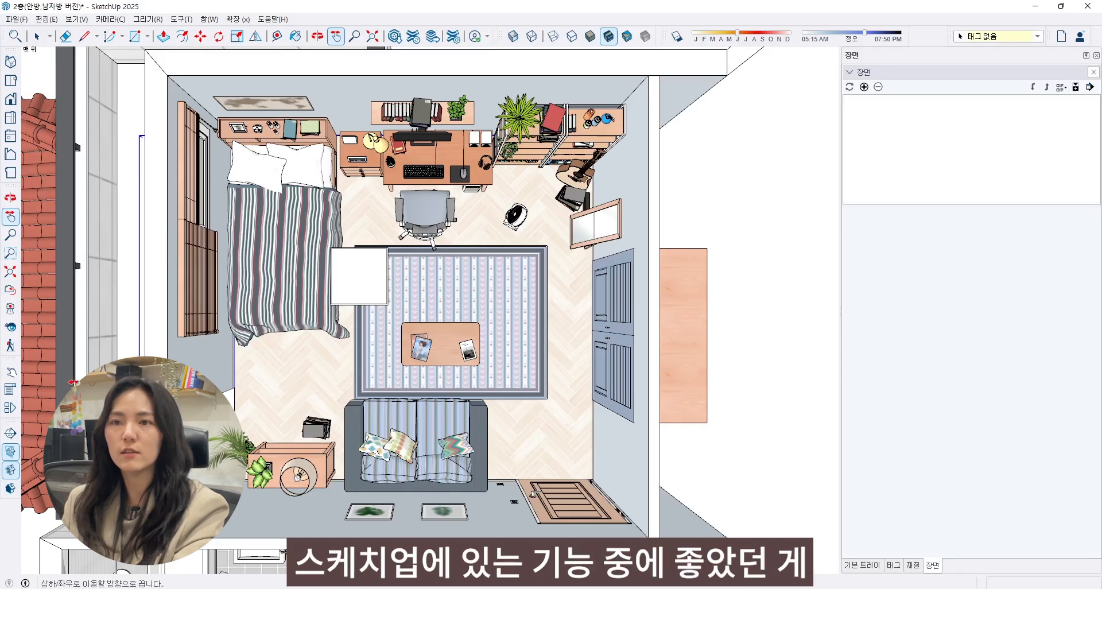
- Try the dynamic component Interact tool, and orbit and zoom in on the bedroom's wooden door beside the wardrobe
{"action": "left_click", "coordinate": [11, 371]}
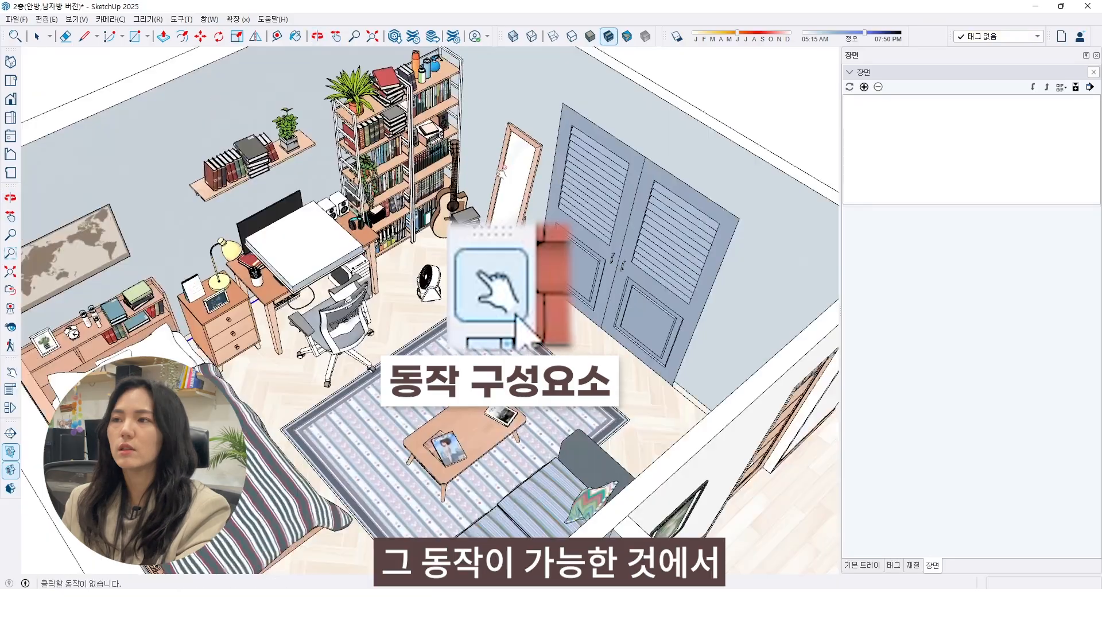
{"action": "scroll", "coordinate": [502, 172], "scroll_direction": "up", "scroll_amount": 1}
{"action": "mouse_move", "coordinate": [502, 172]}
{"action": "middle_mouse_down"}
{"action": "mouse_move", "coordinate": [677, 278]}
{"action": "mouse_move", "coordinate": [682, 155]}
{"action": "middle_mouse_up"}
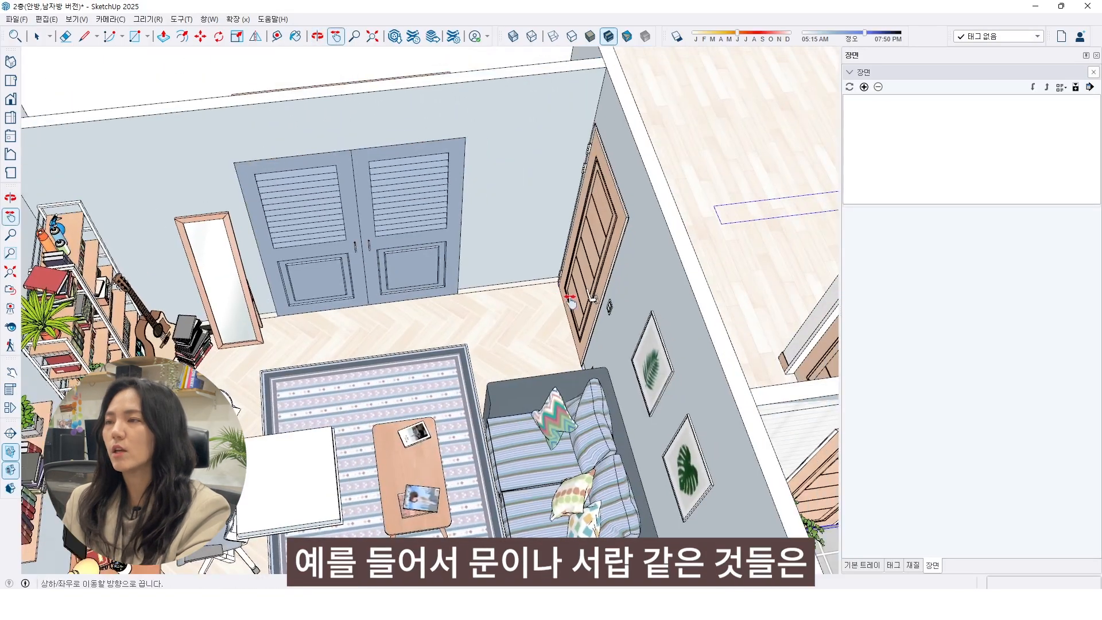
{"action": "middle_click_drag", "start_coordinate": [620, 218], "coordinate": [738, 238]}
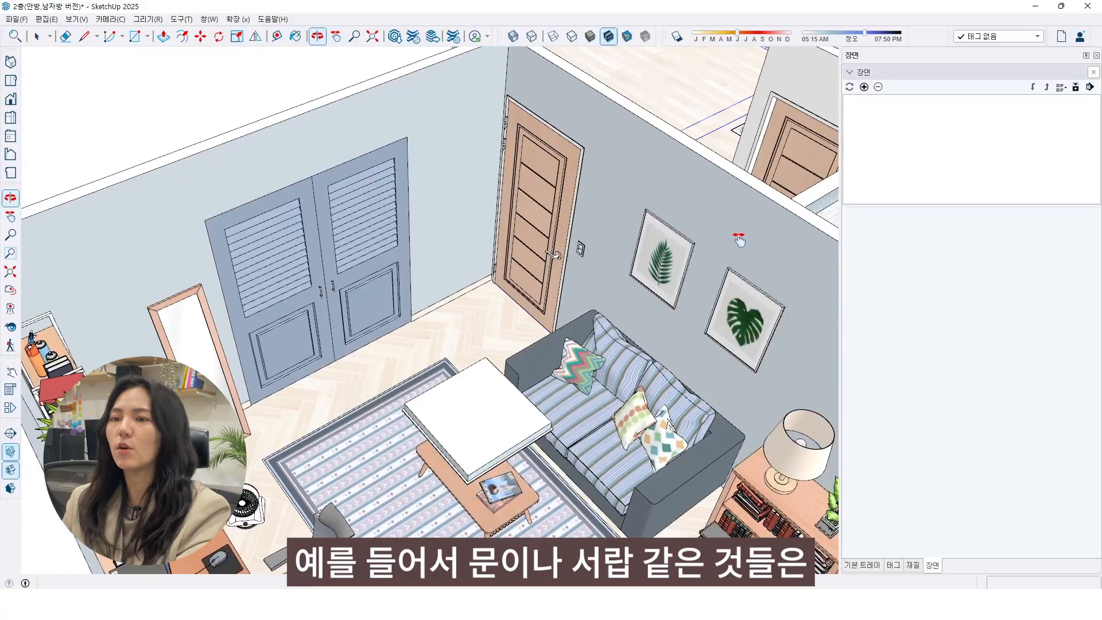
{"action": "key", "text": "h"}
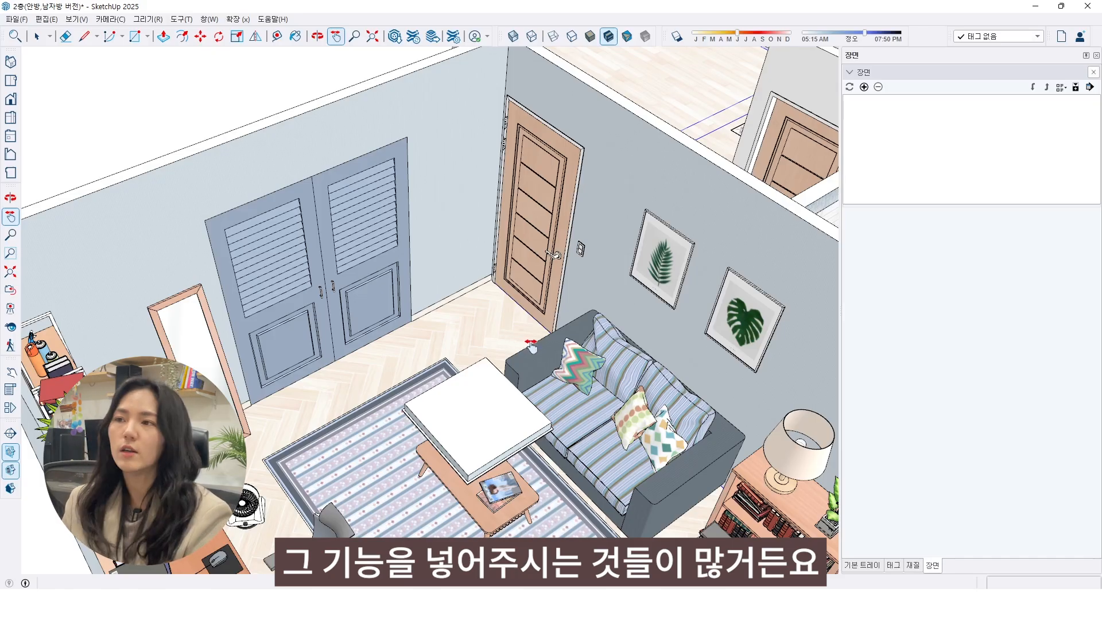
{"action": "scroll", "coordinate": [566, 235], "scroll_direction": "up", "scroll_amount": 5}
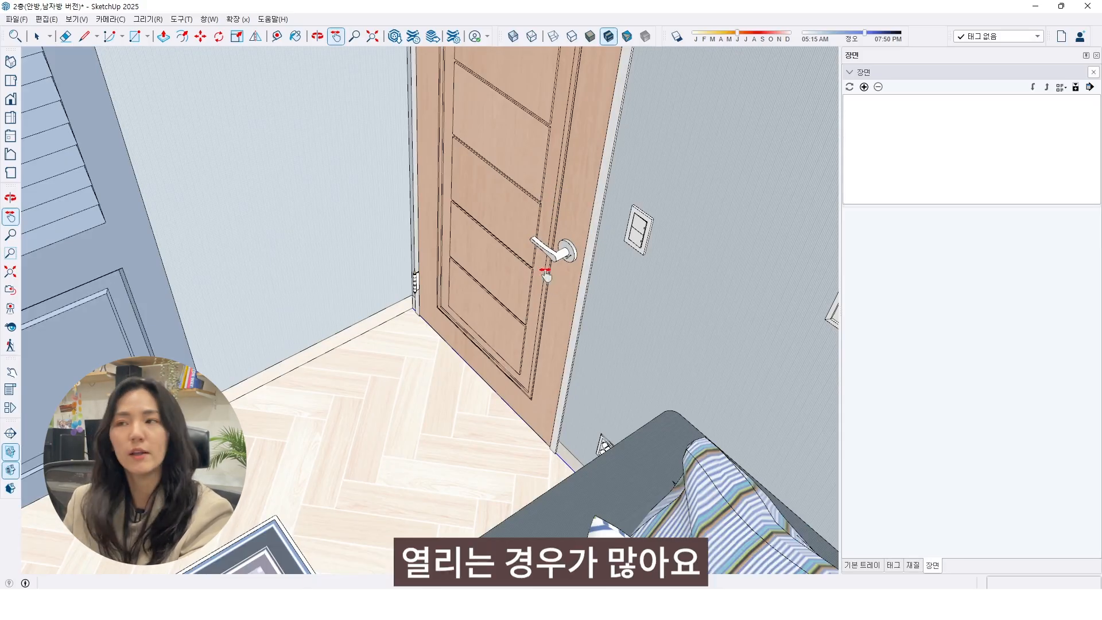
- Use the Interact tool to swing the bedroom door through its half-open, fully open and closed states
{"action": "left_click", "coordinate": [11, 373]}
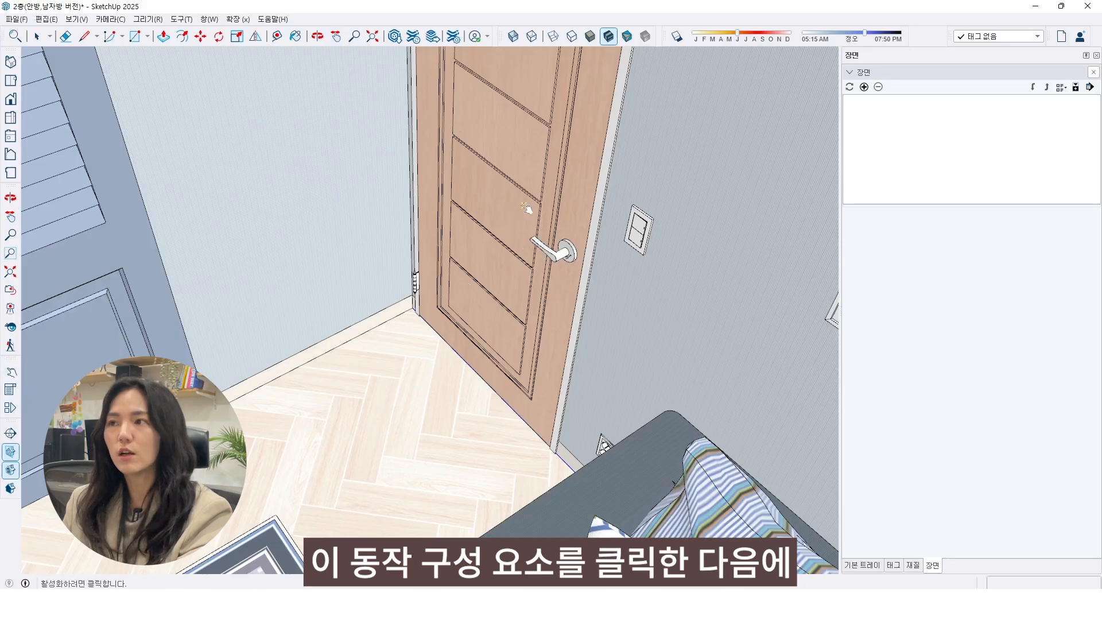
{"action": "left_click", "coordinate": [561, 201]}
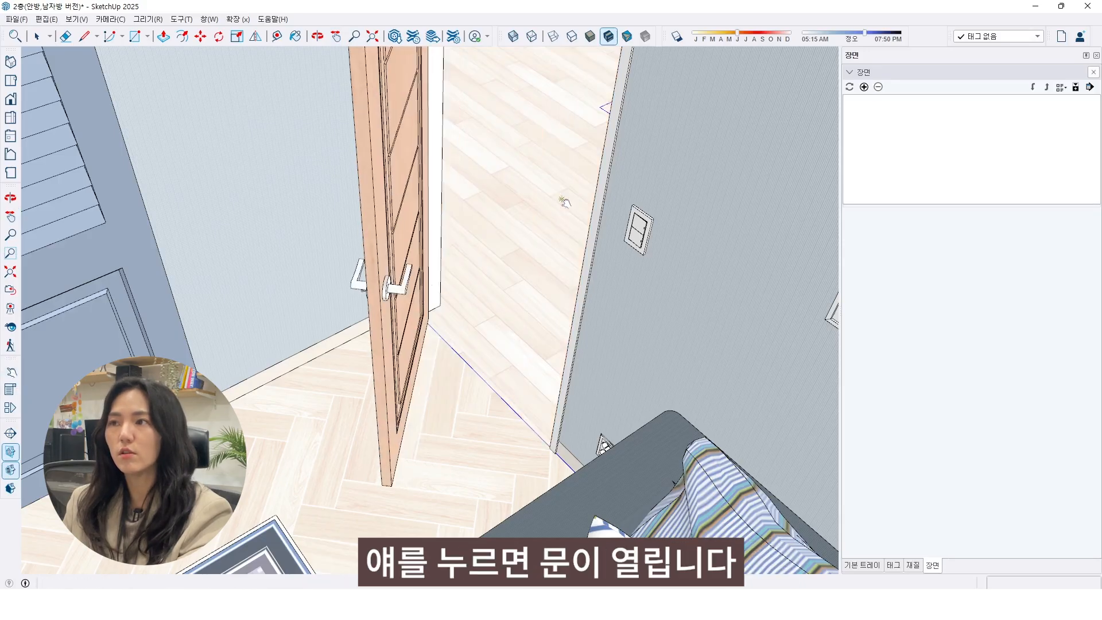
{"action": "left_click", "coordinate": [394, 199]}
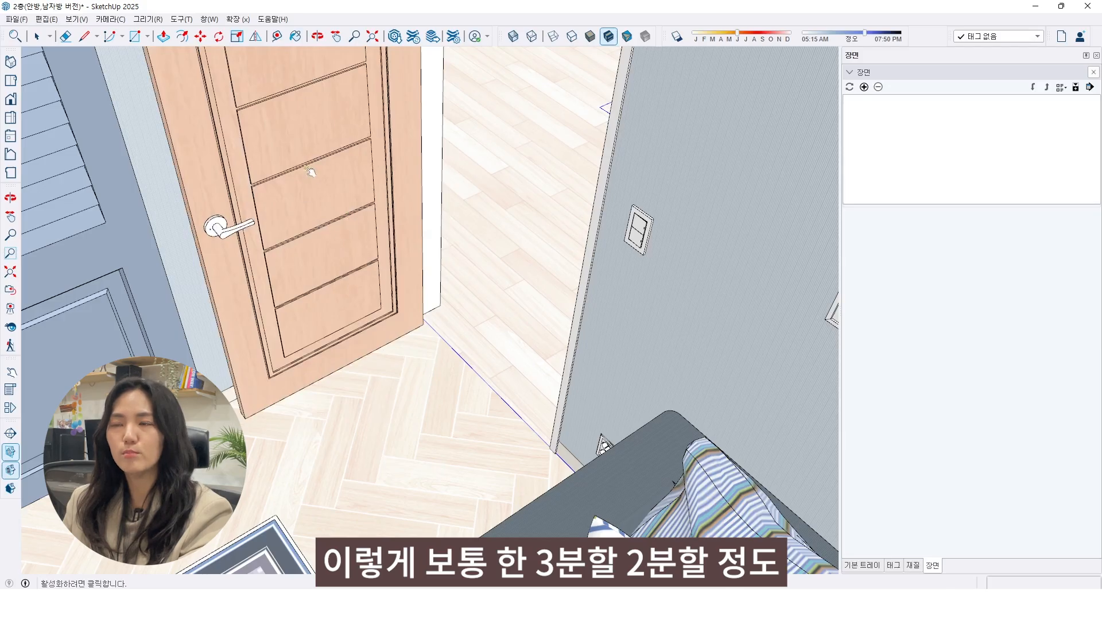
{"action": "left_click", "coordinate": [330, 211]}
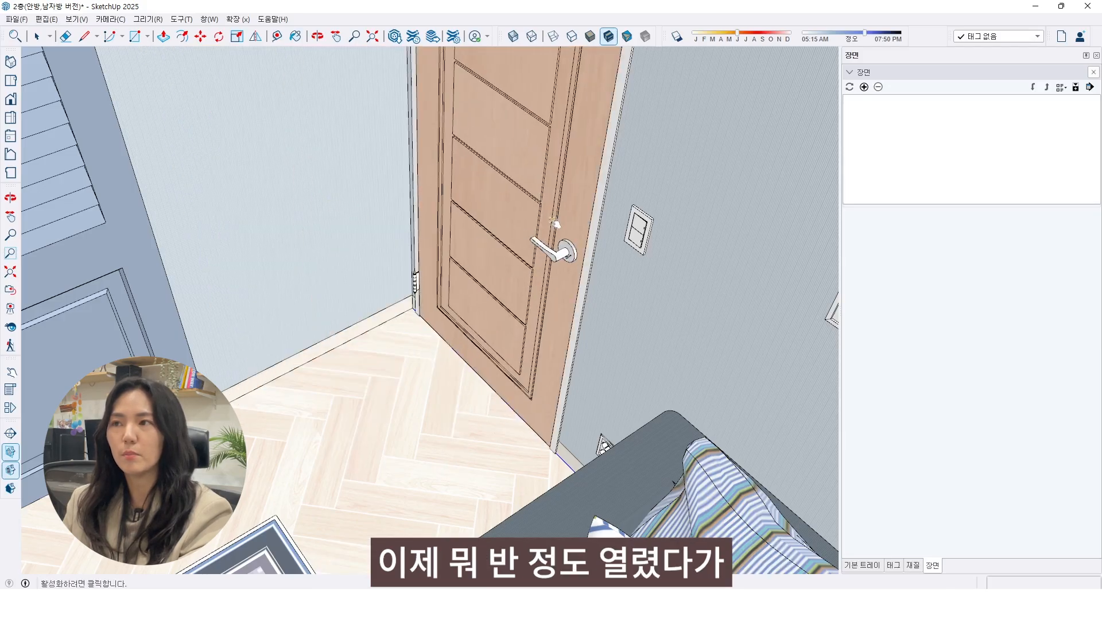
{"action": "left_click", "coordinate": [533, 180]}
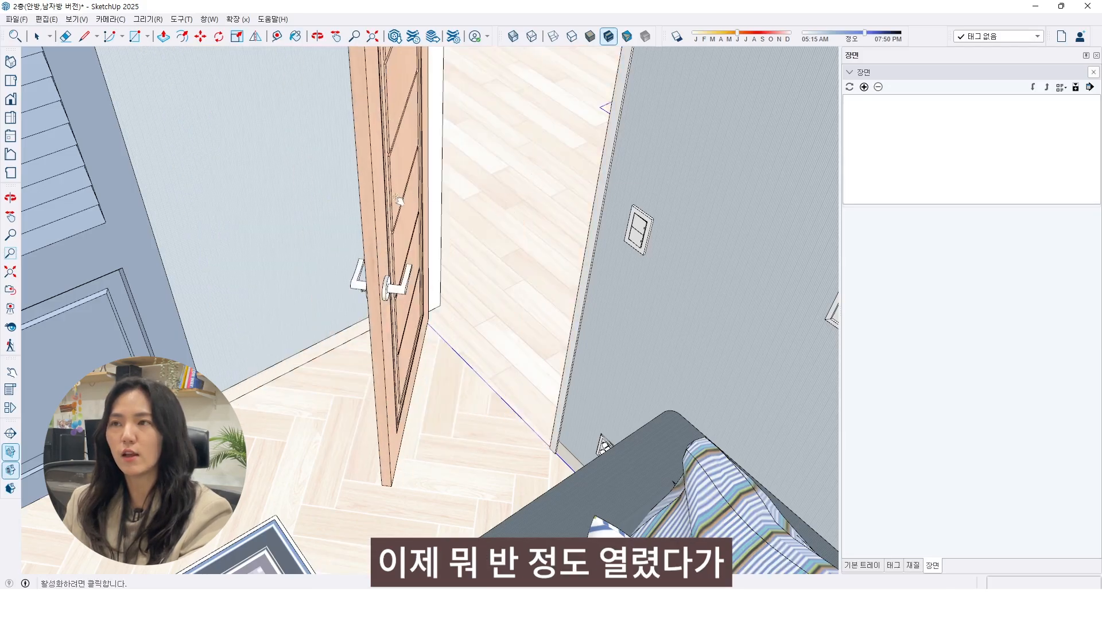
{"action": "left_click", "coordinate": [399, 200]}
{"action": "left_click", "coordinate": [344, 185]}
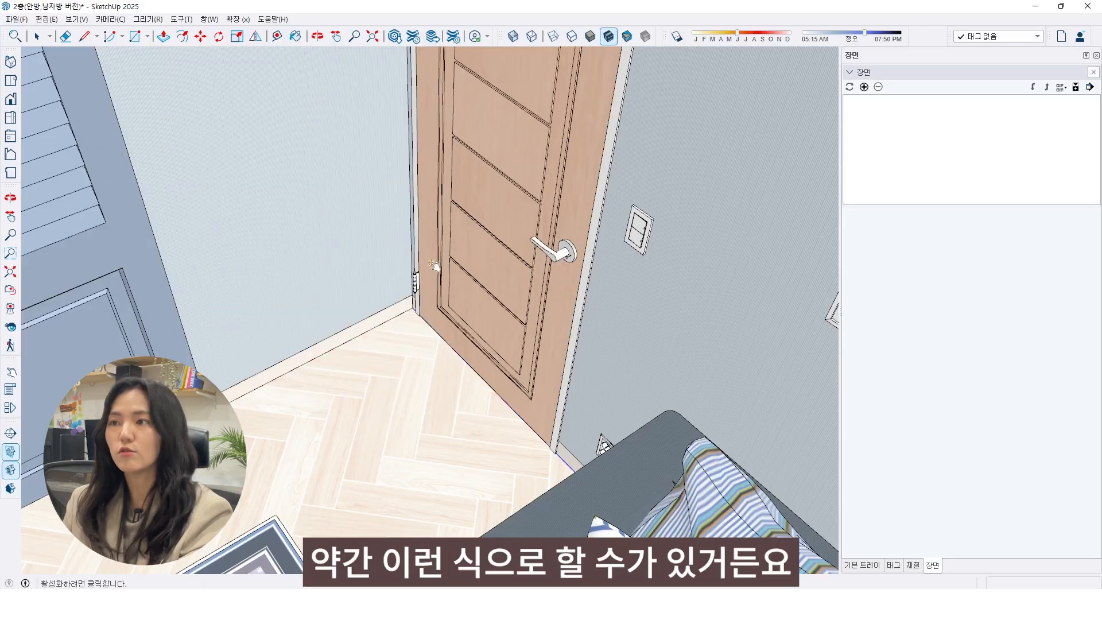
{"action": "left_click", "coordinate": [477, 246]}
{"action": "key", "text": "space"}
{"action": "left_click", "coordinate": [499, 315]}
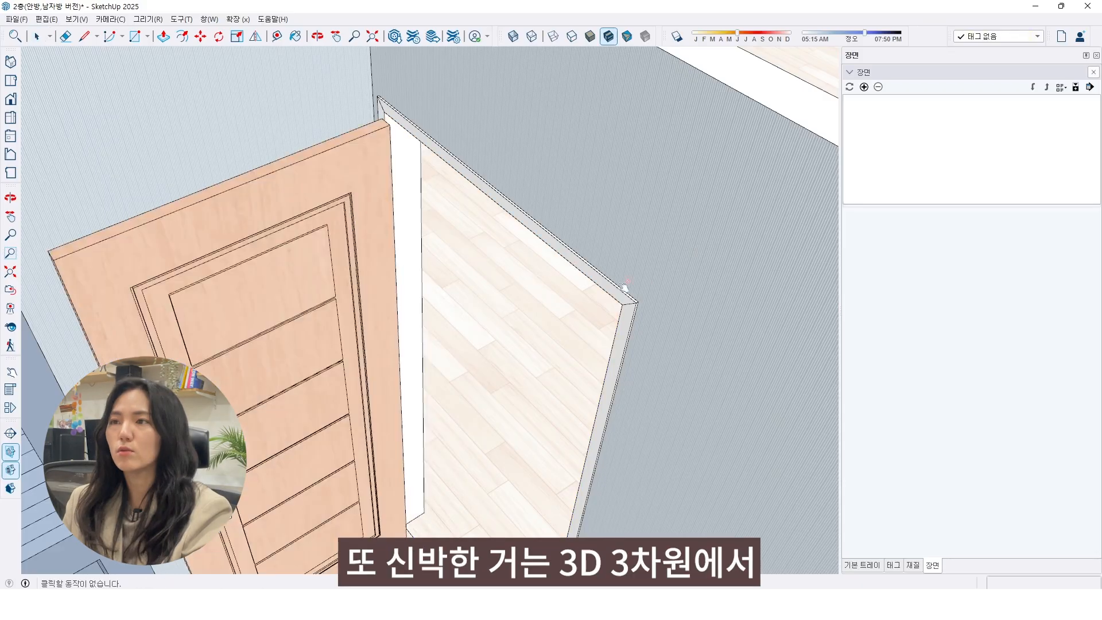
- Orbit around the door frame to see the opened bedroom door from the hallway side
{"action": "middle_click_drag", "start_coordinate": [621, 286], "coordinate": [145, 291]}
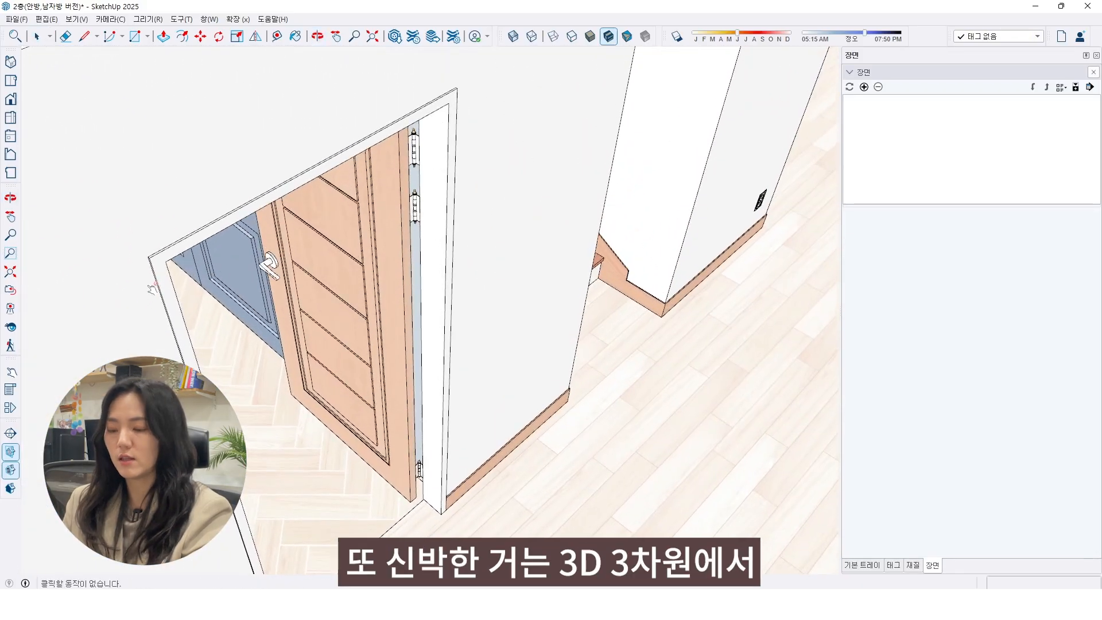
{"action": "key", "text": "space"}
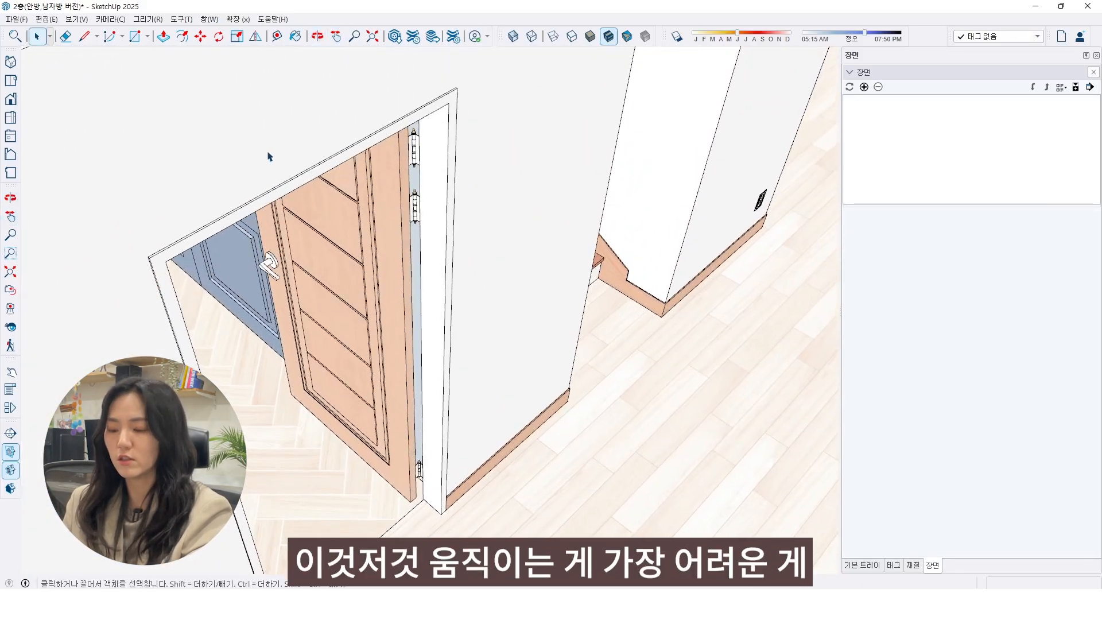
{"action": "key", "text": "h"}
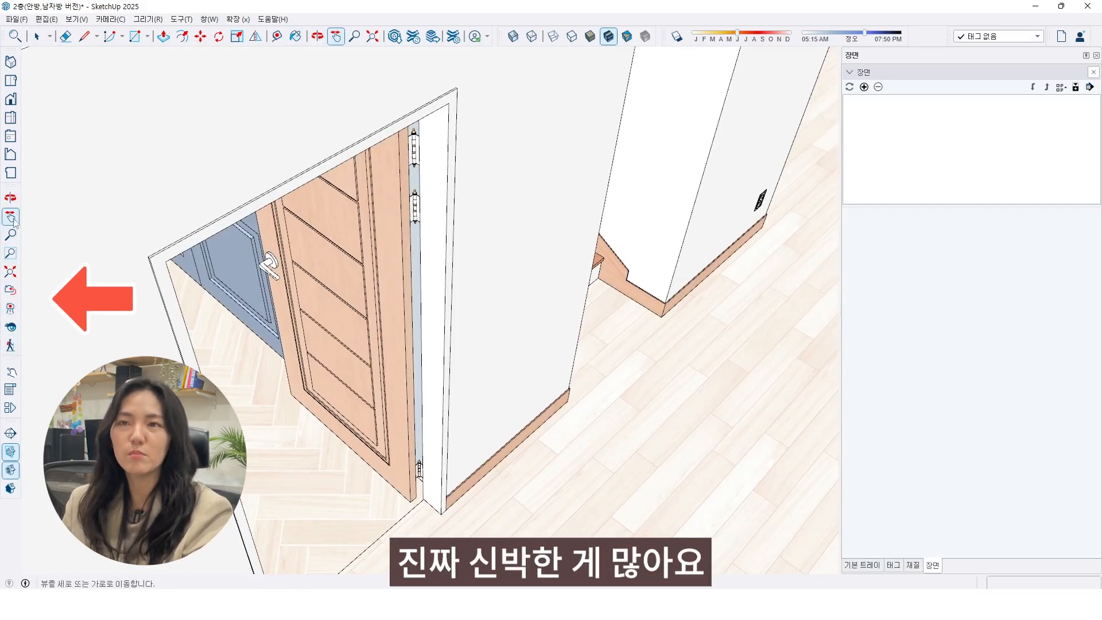
- Place the camera on the rug in the middle of the bedroom with the Position Camera tool
{"action": "left_click", "coordinate": [11, 312]}
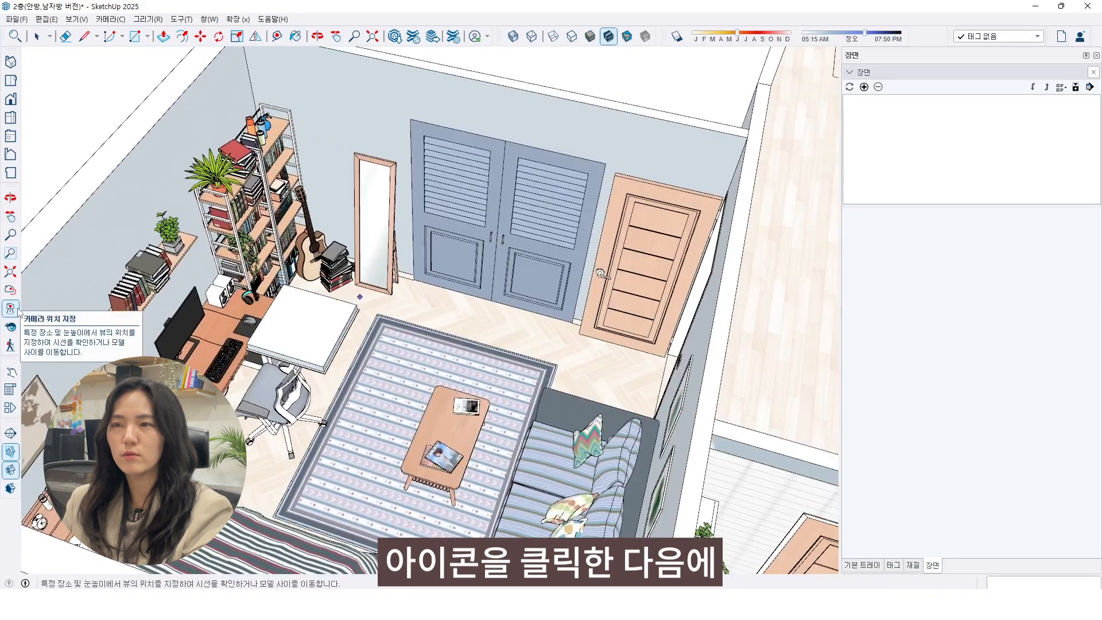
{"action": "left_click", "coordinate": [11, 308]}
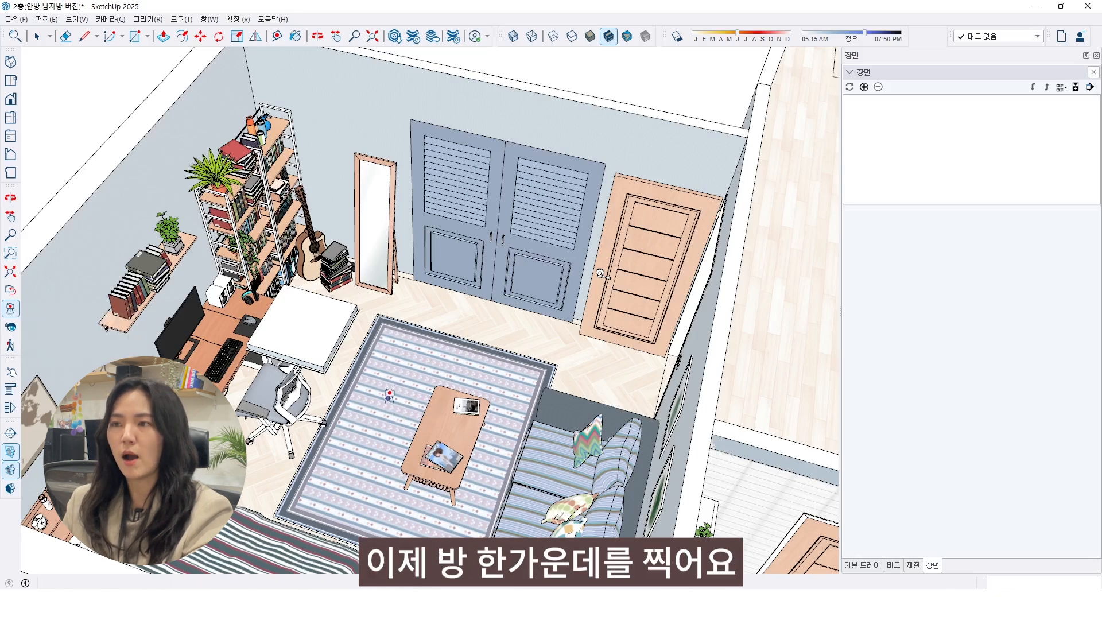
{"action": "left_click", "coordinate": [393, 400]}
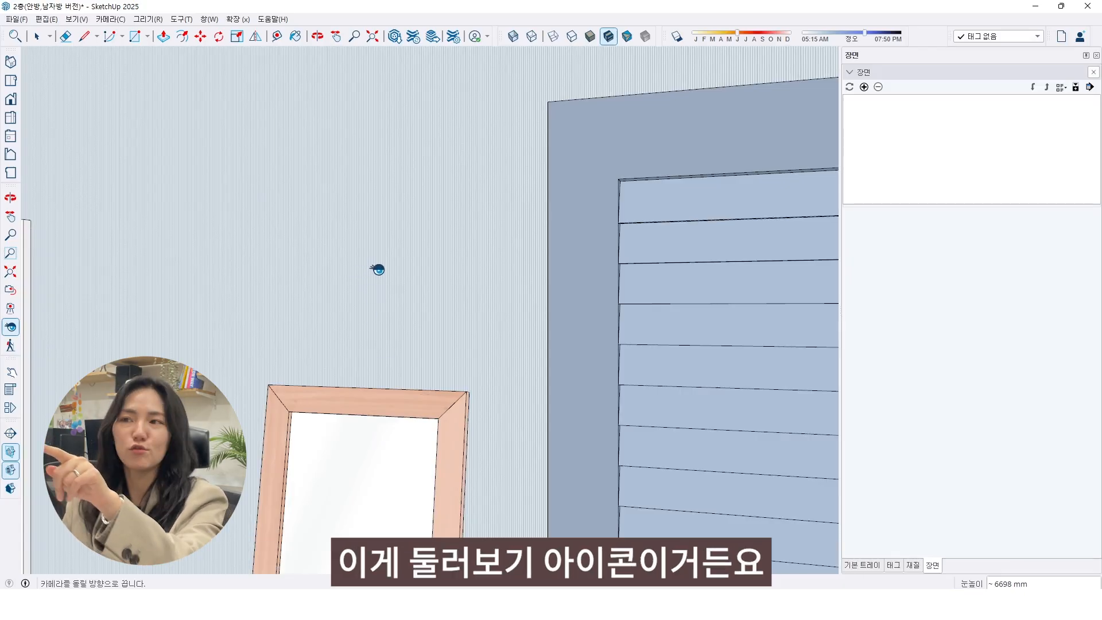
- Look around the room from the fixed camera position, turning past the lamp shelf and glass door to the mirror
{"action": "left_click_drag", "start_coordinate": [364, 287], "coordinate": [717, 353]}
{"action": "left_click_drag", "start_coordinate": [117, 368], "coordinate": [630, 345]}
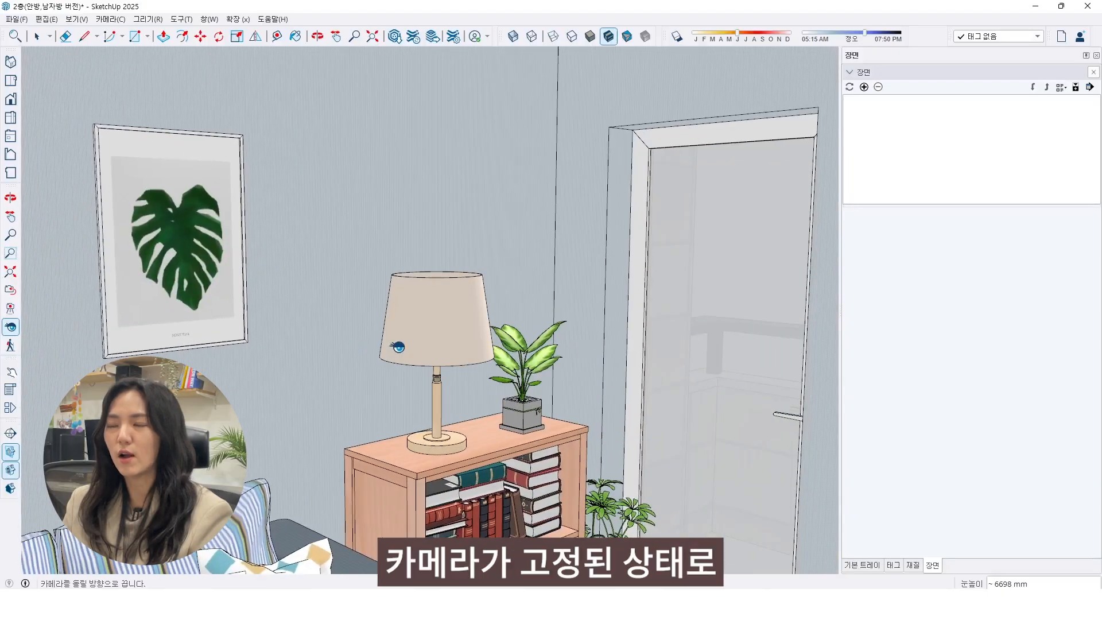
{"action": "left_click_drag", "start_coordinate": [396, 346], "coordinate": [638, 345]}
{"action": "left_click_drag", "start_coordinate": [284, 339], "coordinate": [673, 373]}
{"action": "left_click_drag", "start_coordinate": [320, 329], "coordinate": [506, 407]}
{"action": "left_click_drag", "start_coordinate": [257, 292], "coordinate": [823, 264]}
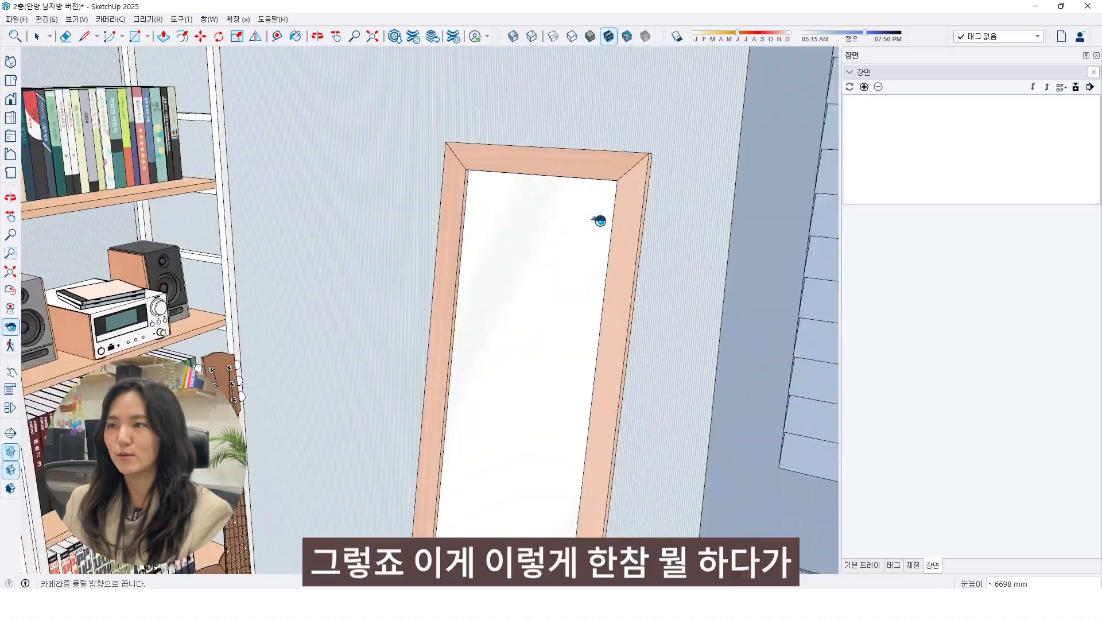
- Turn the fixed camera between the wardrobe doors and the bookshelf with the guitar and desk speakers
{"action": "left_click_drag", "start_coordinate": [367, 219], "coordinate": [591, 243]}
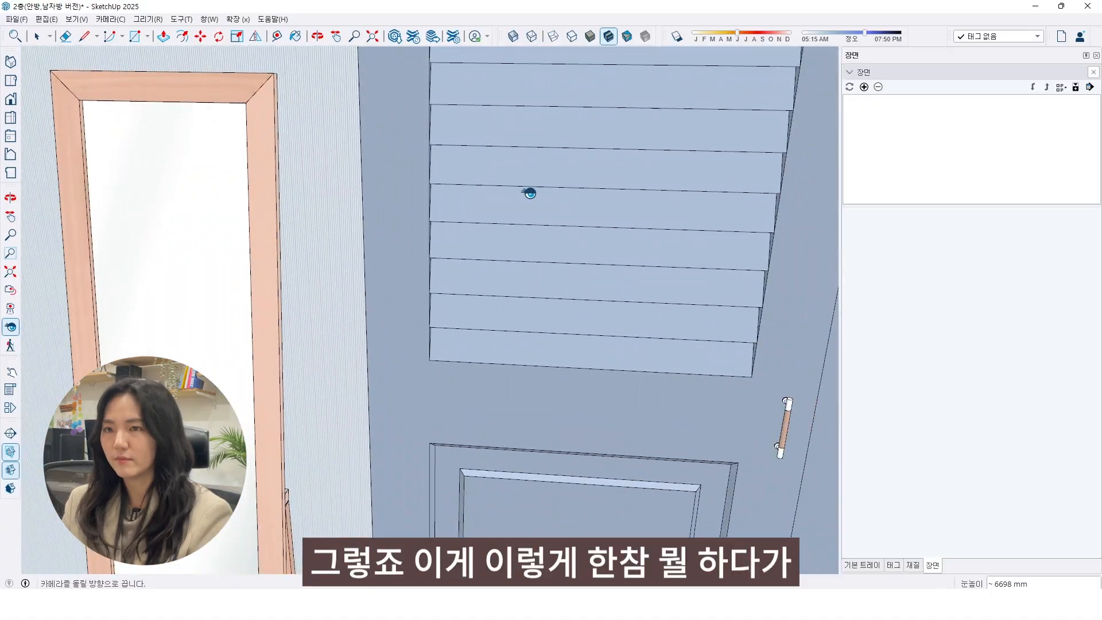
{"action": "left_click_drag", "start_coordinate": [278, 165], "coordinate": [41, 221]}
{"action": "left_click_drag", "start_coordinate": [299, 221], "coordinate": [98, 218]}
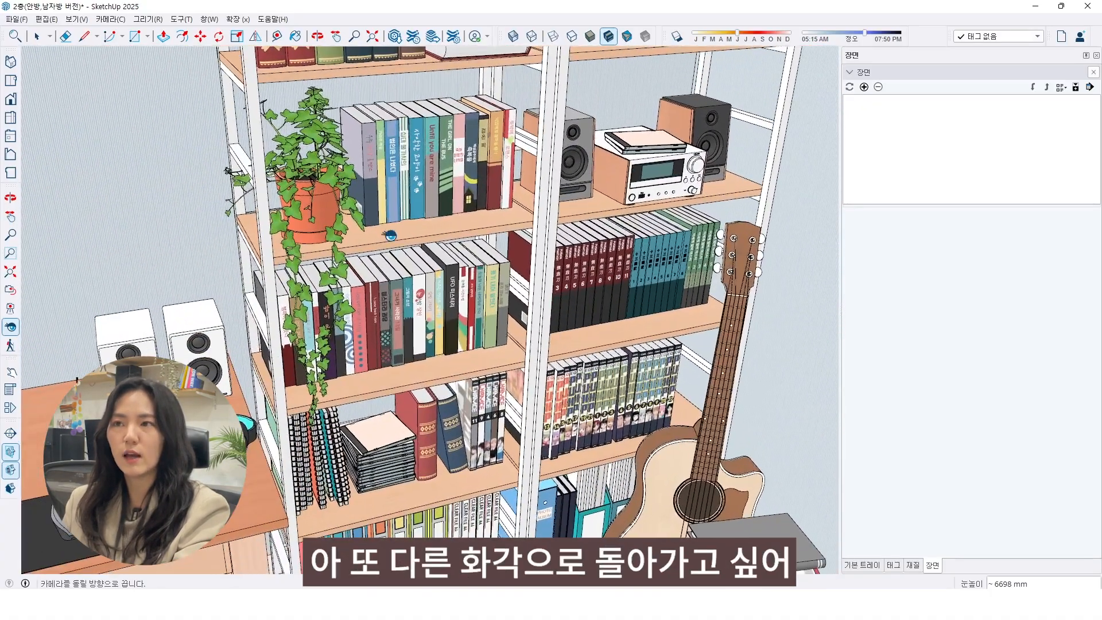
{"action": "left_click_drag", "start_coordinate": [389, 235], "coordinate": [118, 164]}
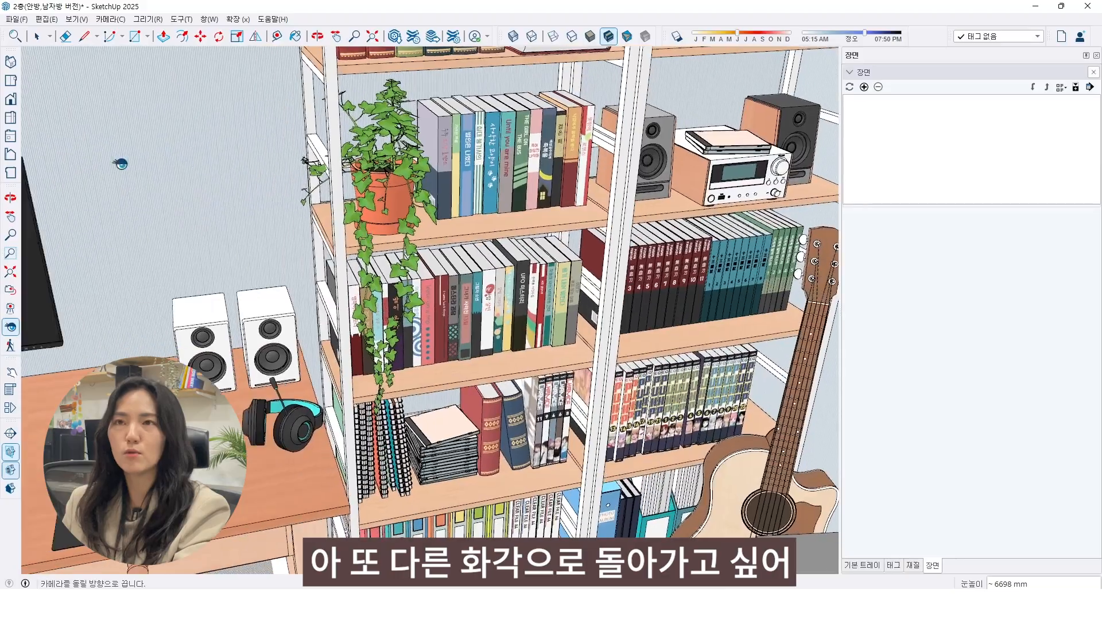
- Switch to the standard top view and zoom out from the bedroom to see more of the floor plan
{"action": "left_click", "coordinate": [11, 86]}
{"action": "scroll", "coordinate": [552, 286], "scroll_direction": "down", "scroll_amount": 10}
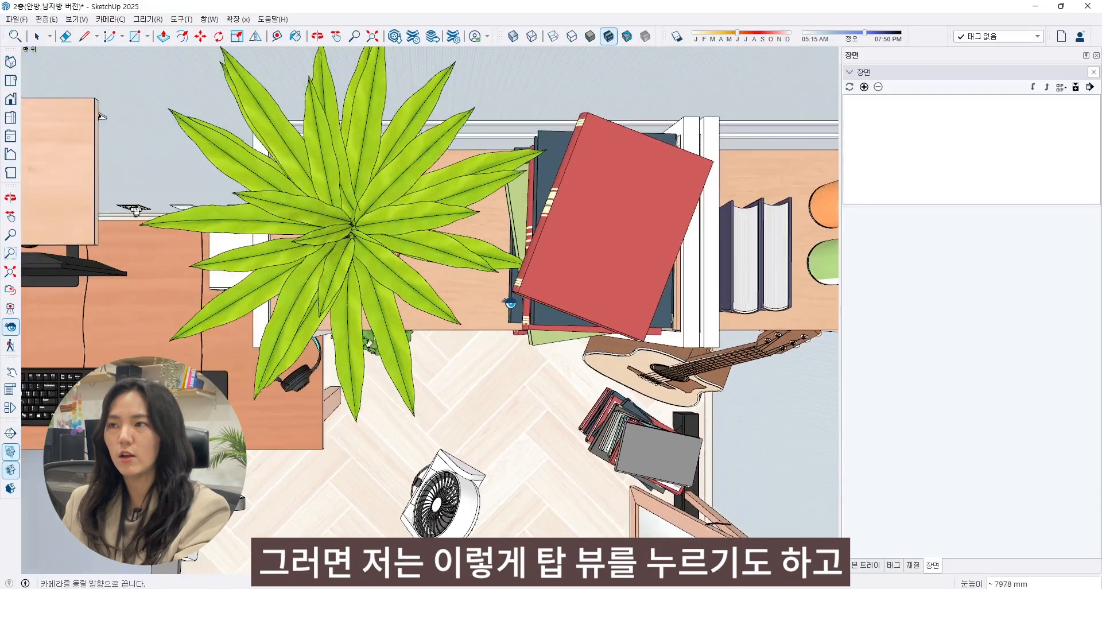
{"action": "scroll", "coordinate": [536, 297], "scroll_direction": "down", "scroll_amount": 6}
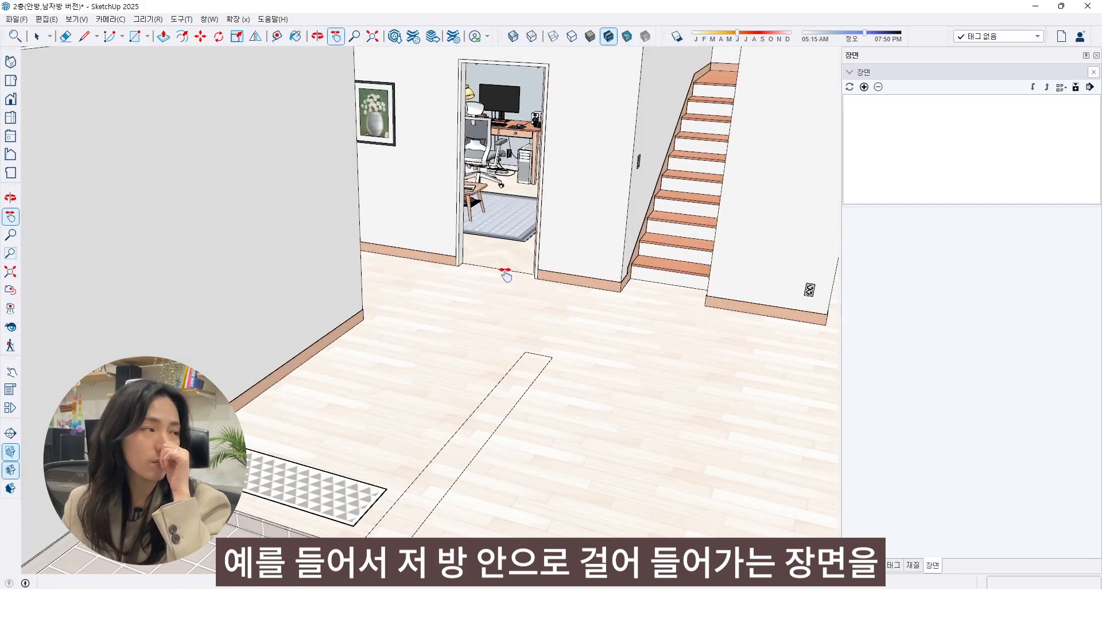
- Place the camera on the hallway floor with Position Camera and pan to frame the bedroom doorway and the stairs
{"action": "left_click", "coordinate": [12, 309]}
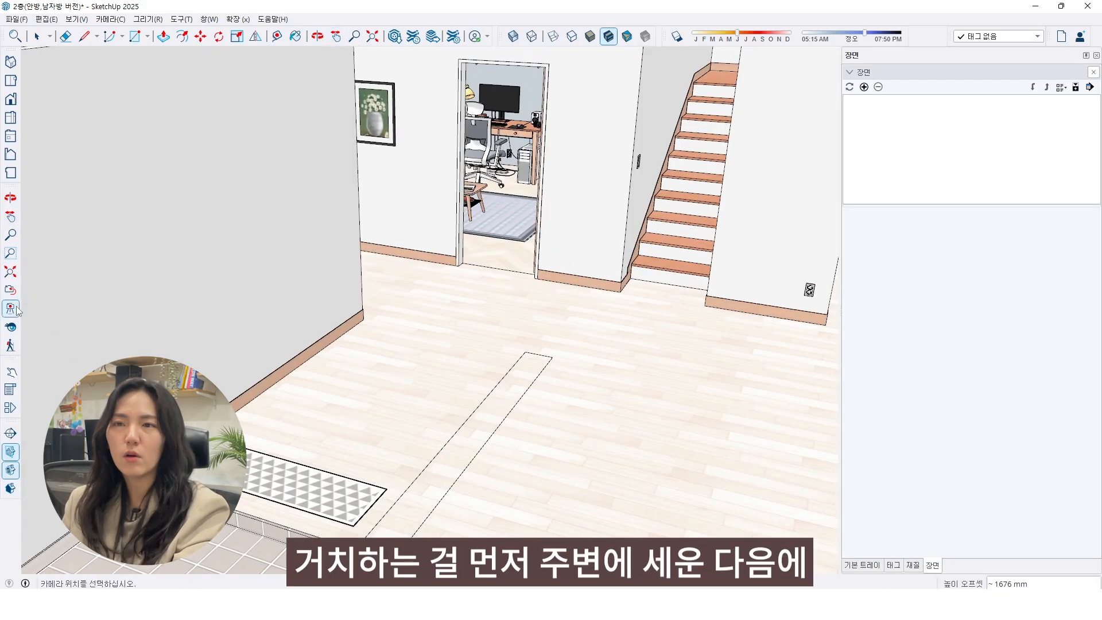
{"action": "left_click", "coordinate": [624, 535]}
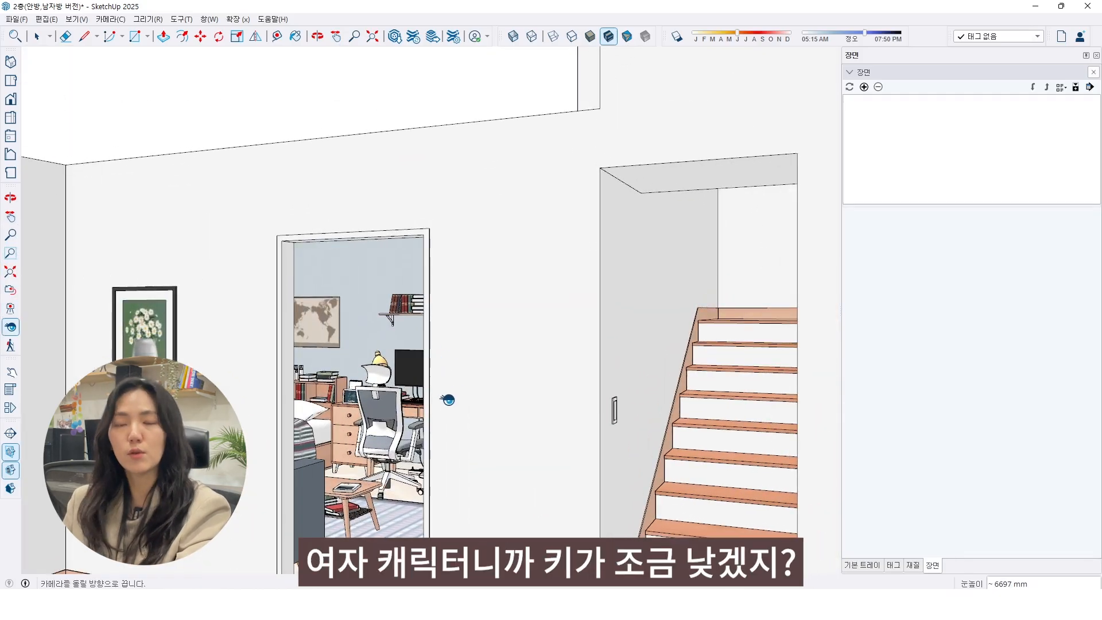
{"action": "key", "text": "h"}
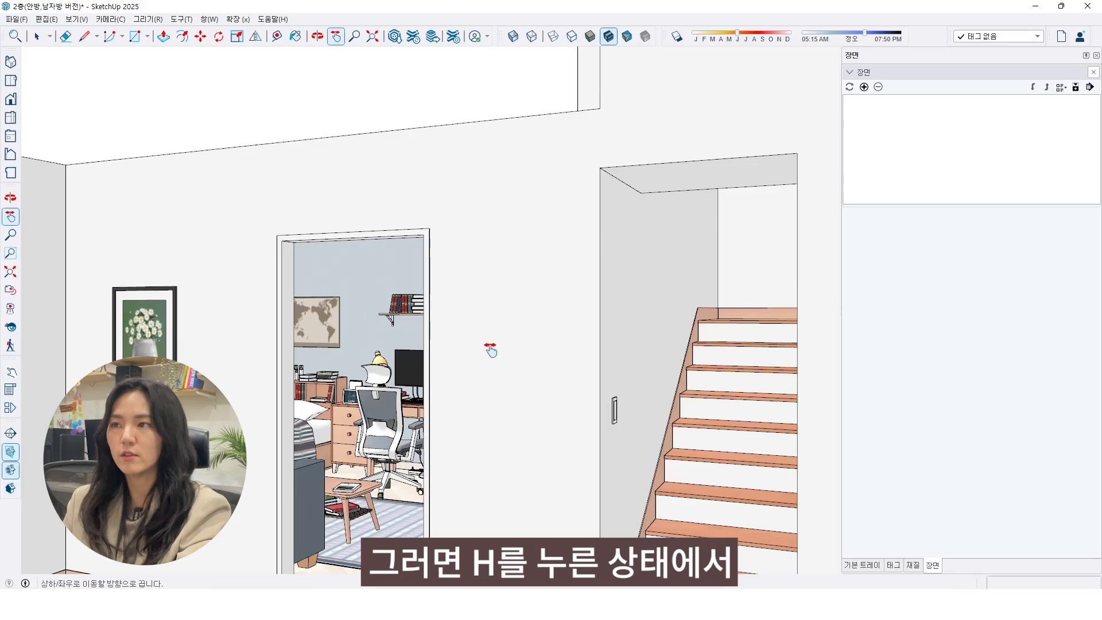
{"action": "left_click_drag", "start_coordinate": [499, 423], "coordinate": [520, 361]}
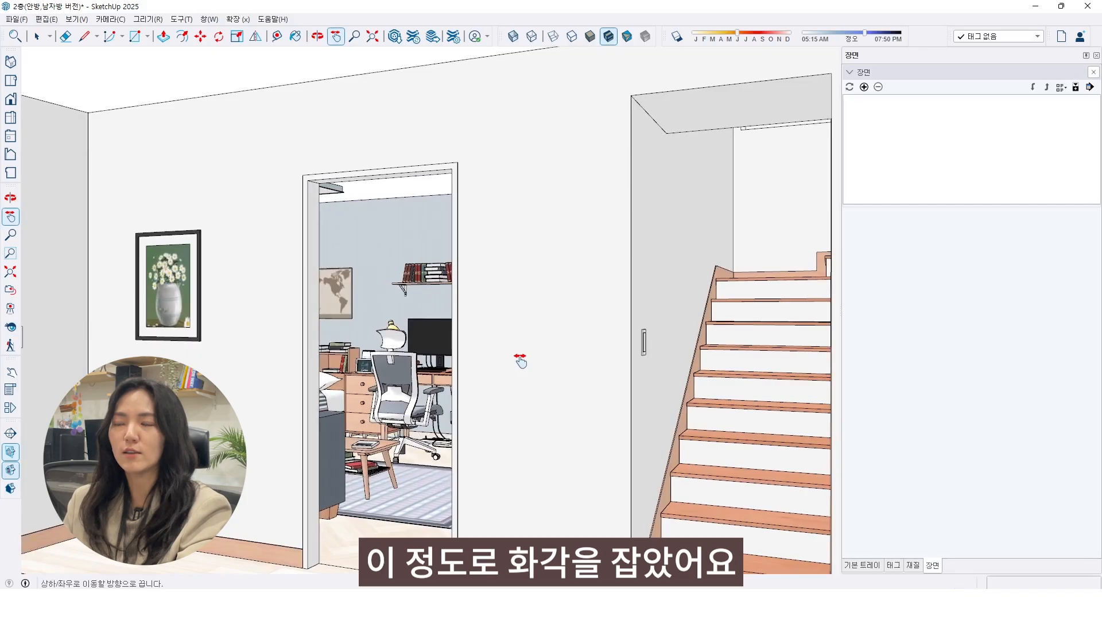
- Walk through the doorway toward the desk with the Walk tool, and tilt the view slightly with Look Around
{"action": "left_click", "coordinate": [10, 345]}
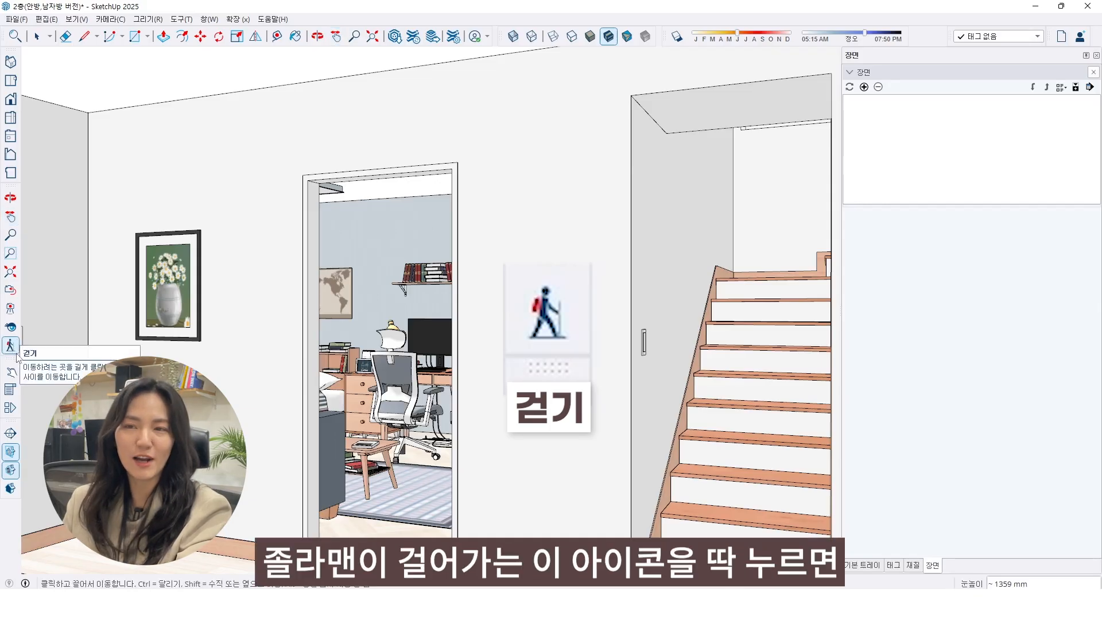
{"action": "left_click_drag", "start_coordinate": [332, 527], "coordinate": [414, 467]}
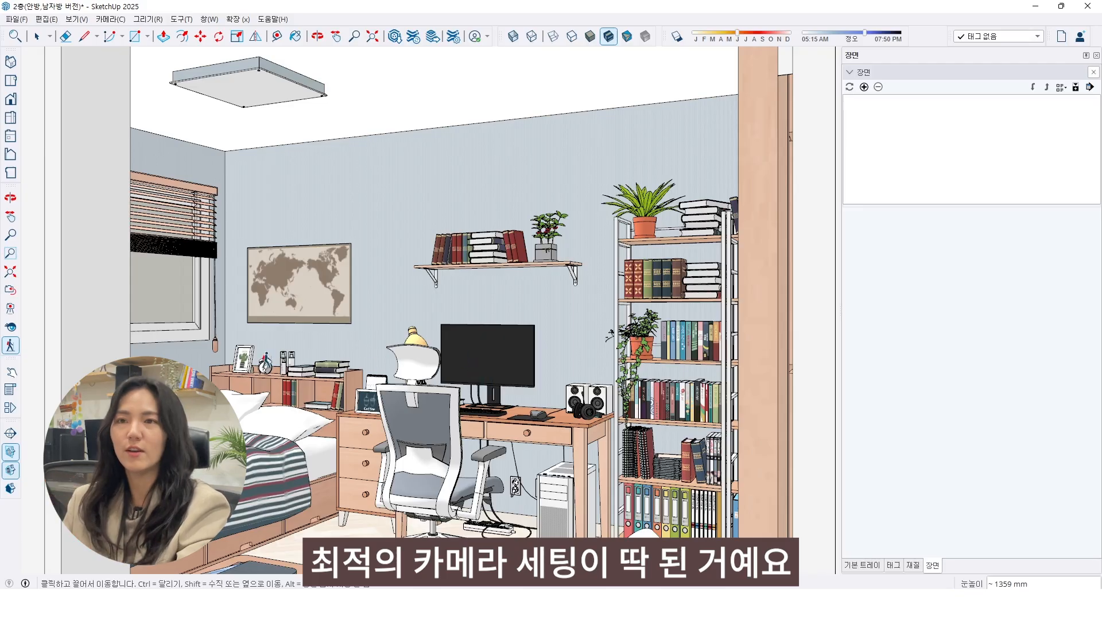
{"action": "left_click", "coordinate": [10, 327]}
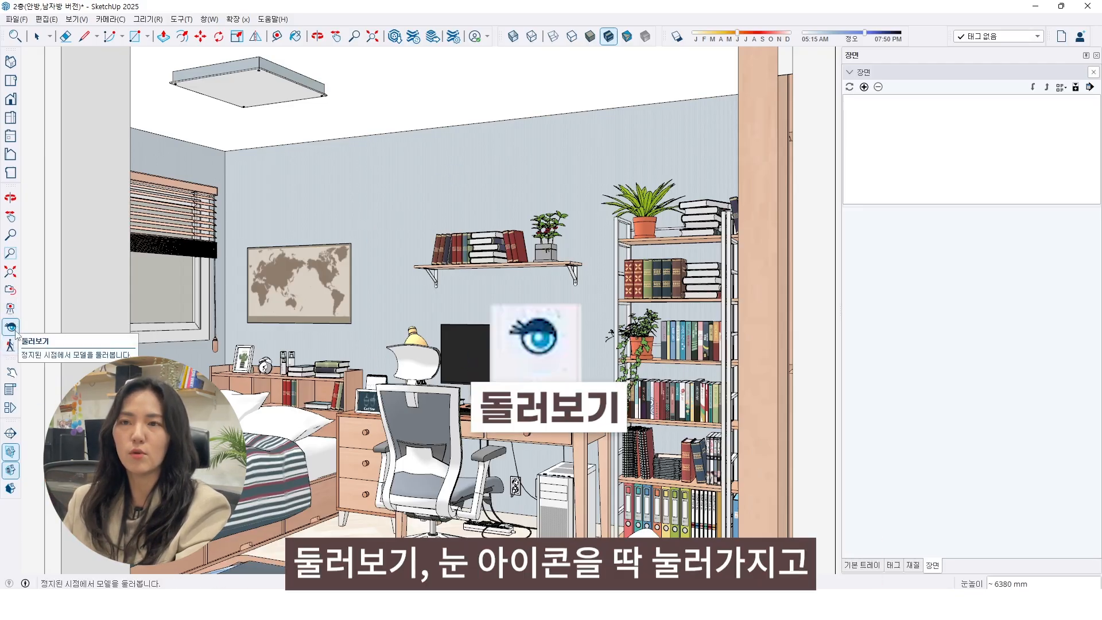
{"action": "left_click_drag", "start_coordinate": [495, 219], "coordinate": [504, 242]}
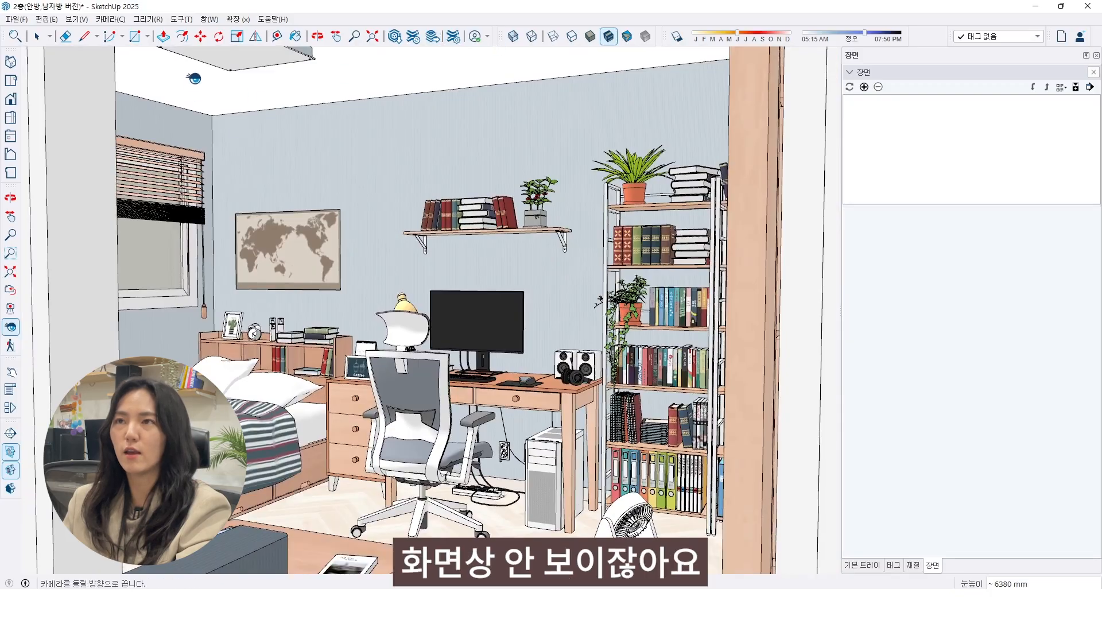
- Make the 천장 (ceiling) tag visible and look around the bedroom with its ceiling
{"action": "left_click", "coordinate": [892, 565]}
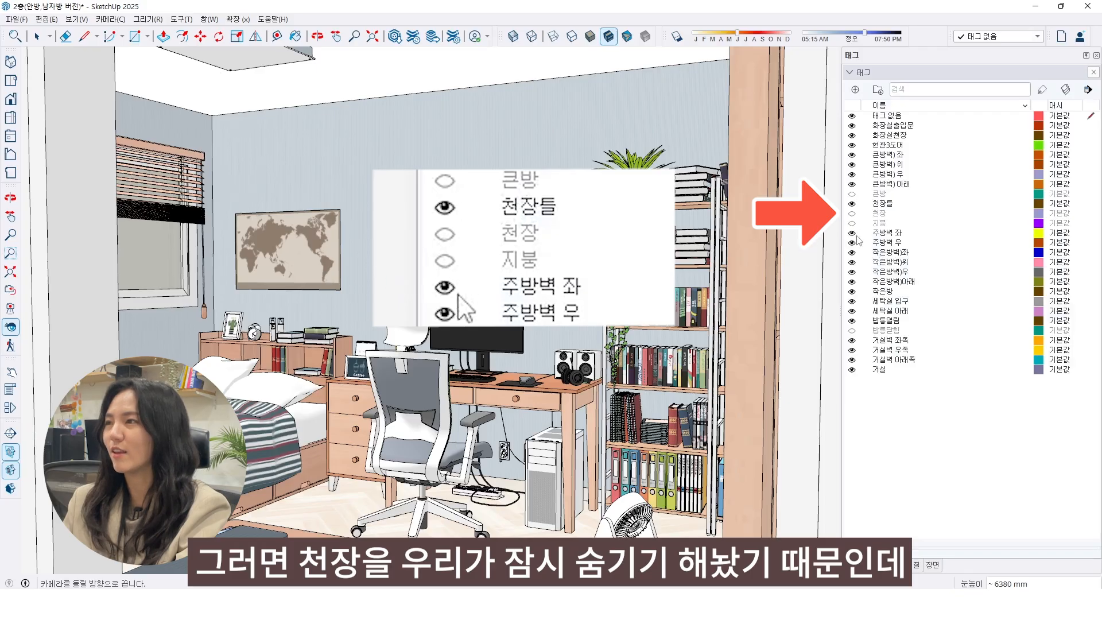
{"action": "left_click", "coordinate": [852, 213]}
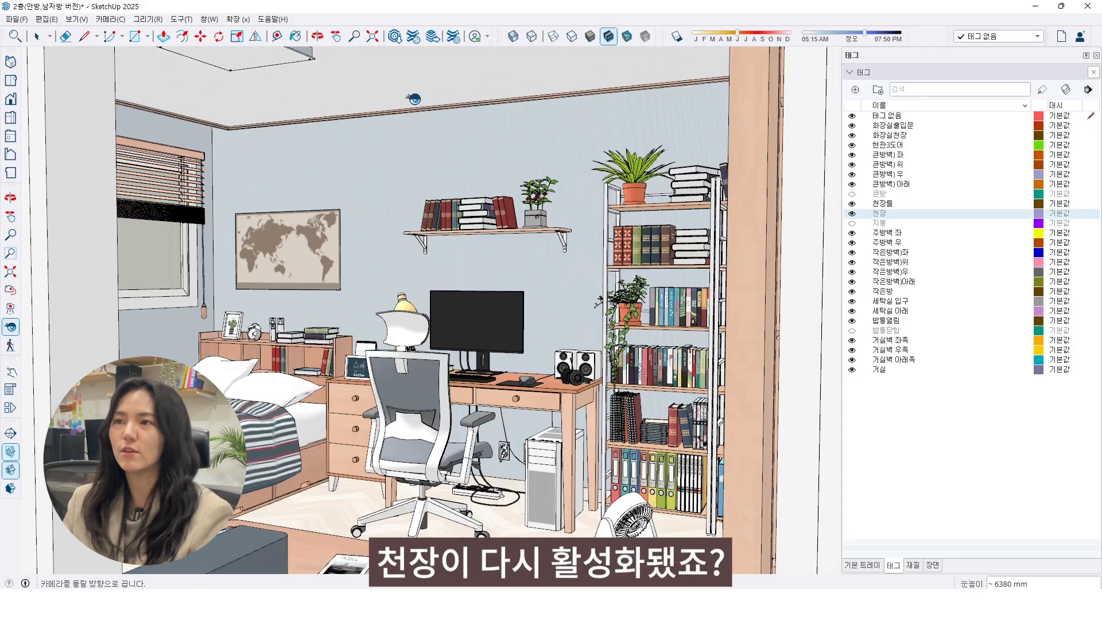
{"action": "left_click_drag", "start_coordinate": [468, 345], "coordinate": [454, 362]}
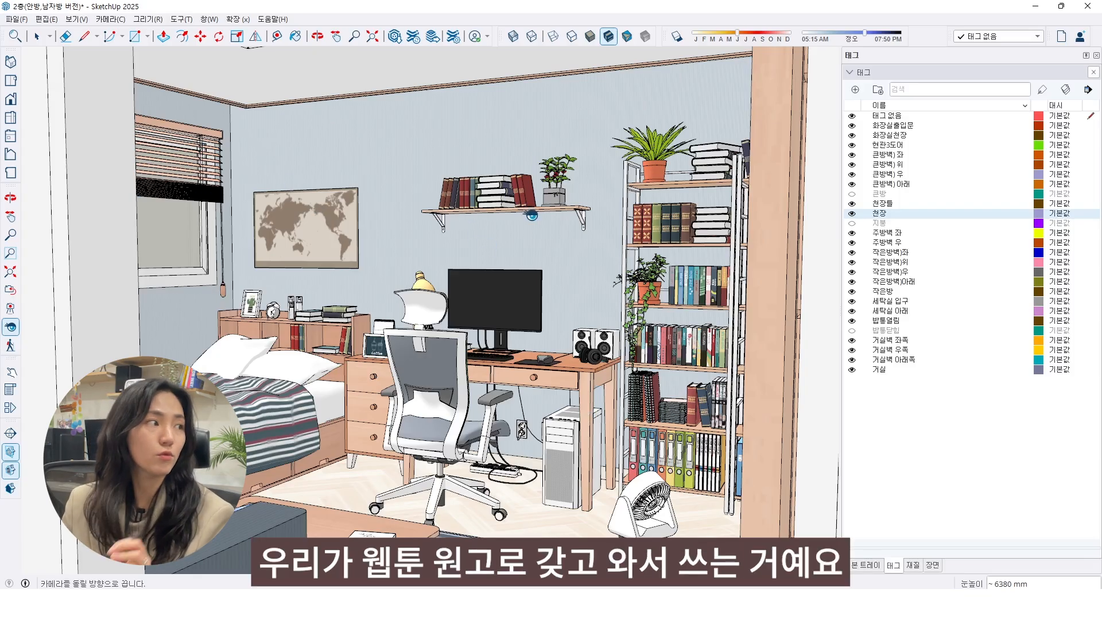
- Step back through the previous camera views to the top view of the hallway
{"action": "left_click", "coordinate": [12, 291]}
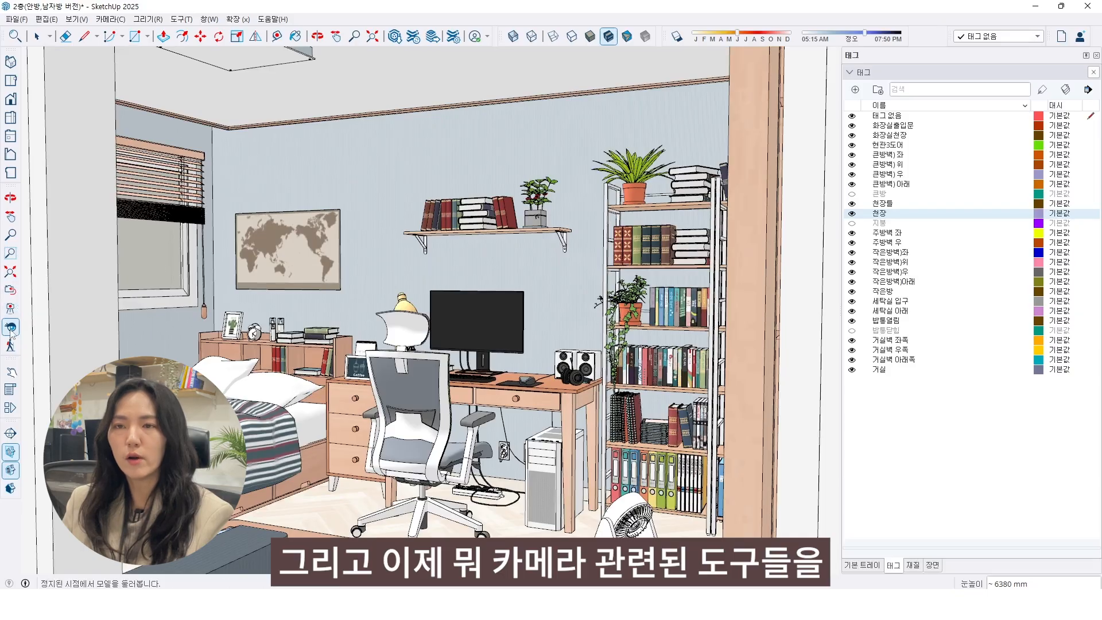
{"action": "left_click", "coordinate": [12, 290]}
{"action": "left_click", "coordinate": [12, 291]}
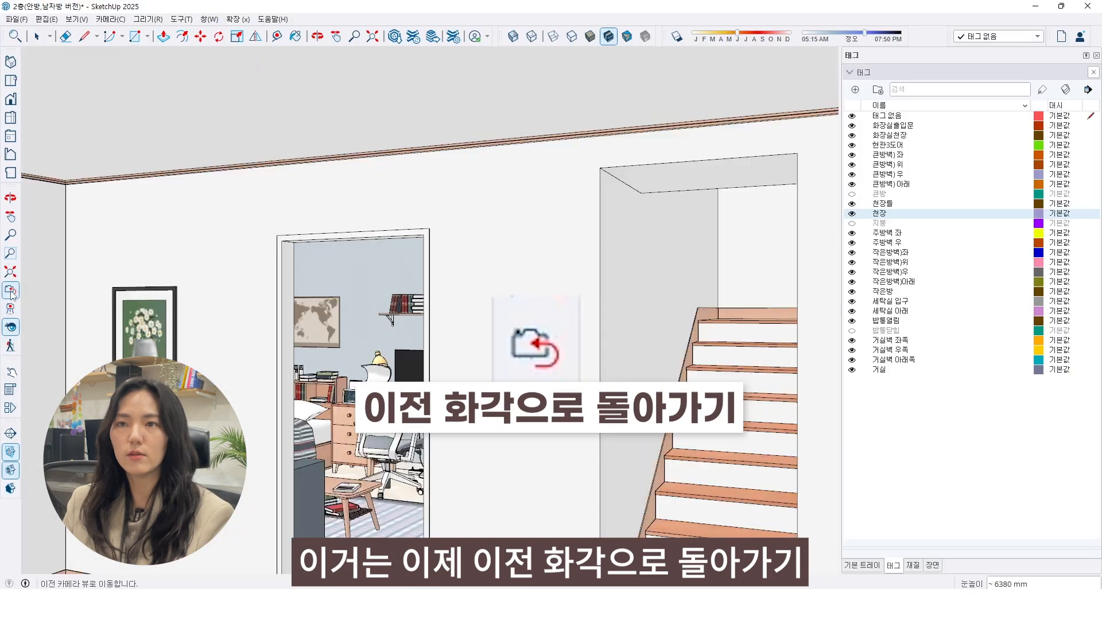
{"action": "left_click", "coordinate": [13, 291]}
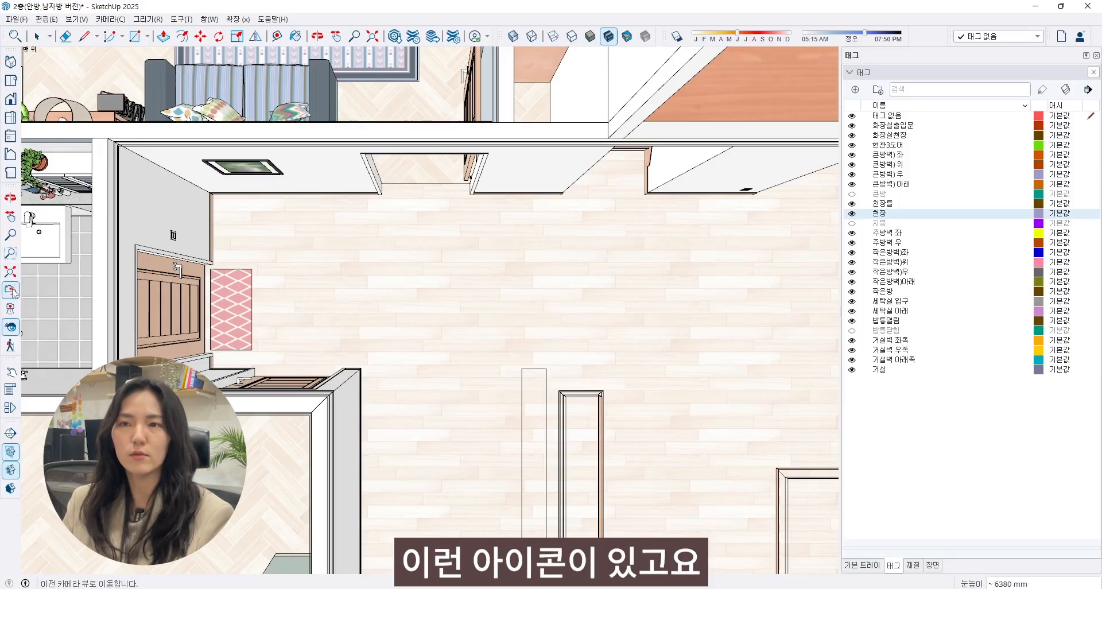
- Try to place the camera on the hallway floor from the top view while the ceiling tag is on
{"action": "left_click", "coordinate": [10, 308]}
{"action": "left_click", "coordinate": [504, 298]}
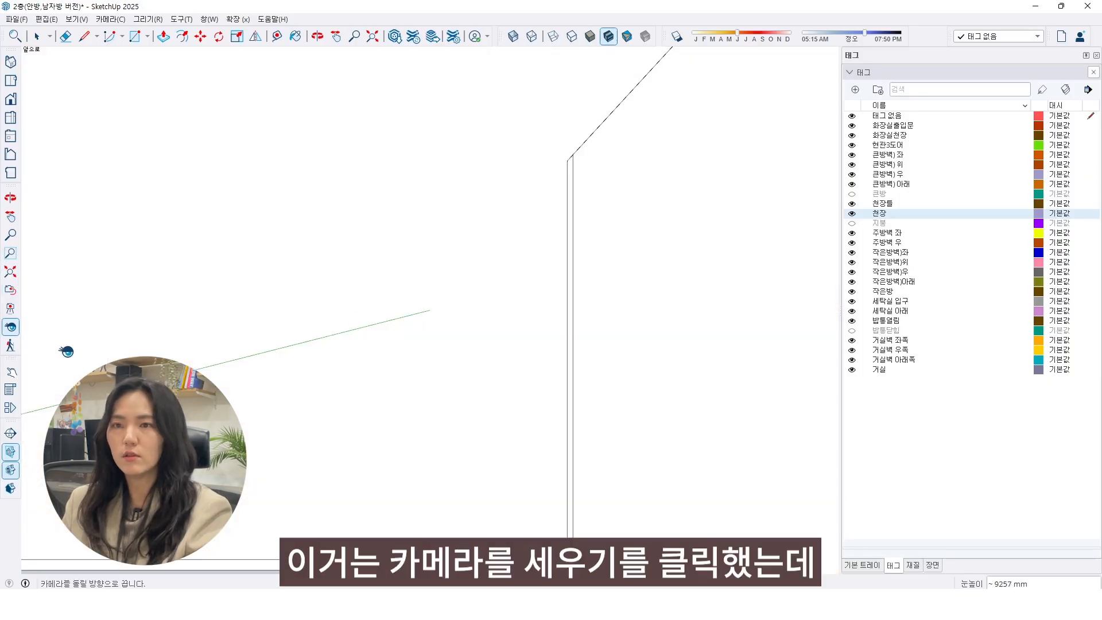
{"action": "left_click", "coordinate": [11, 308]}
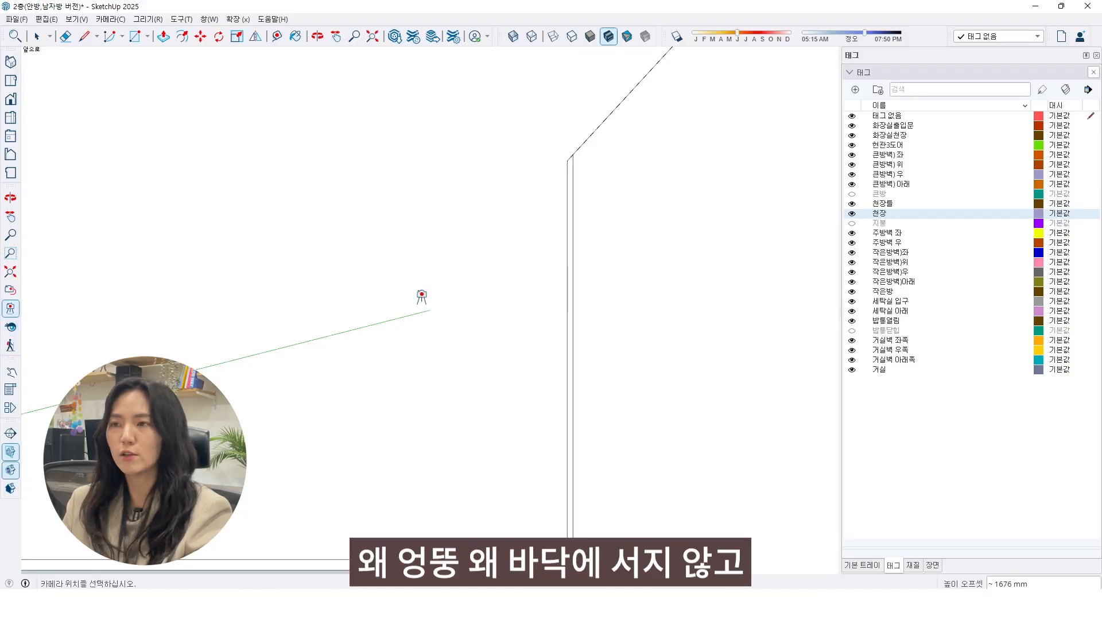
- View the bedroom from above and hide the 천장 (ceiling) tag
{"action": "middle_click_drag", "start_coordinate": [610, 305], "coordinate": [563, 477]}
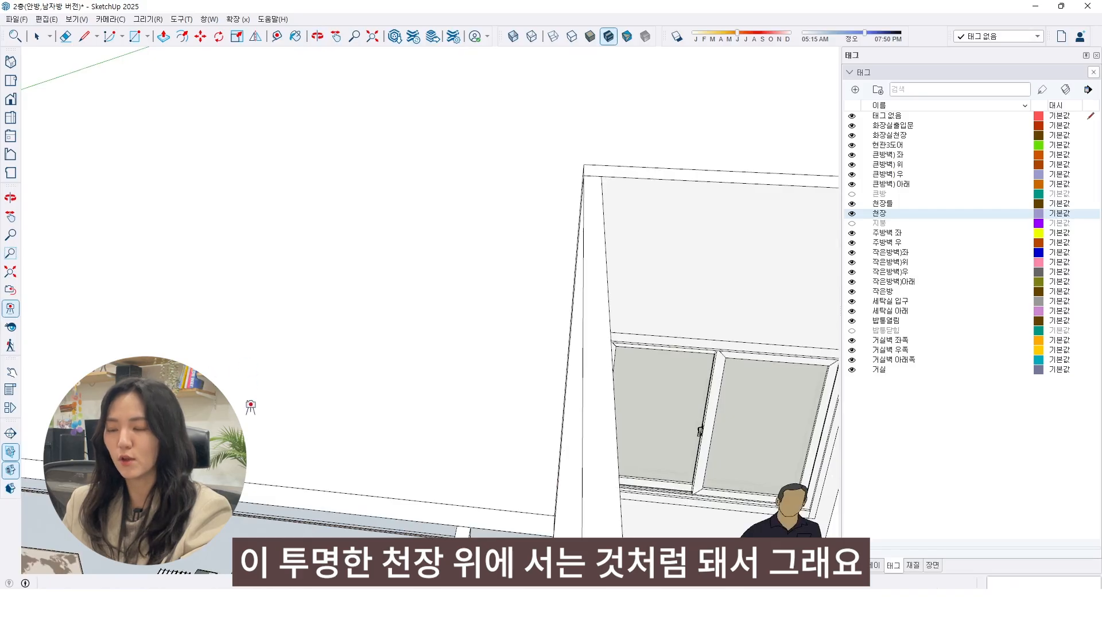
{"action": "key", "text": "h"}
{"action": "left_click_drag", "start_coordinate": [270, 455], "coordinate": [563, 214]}
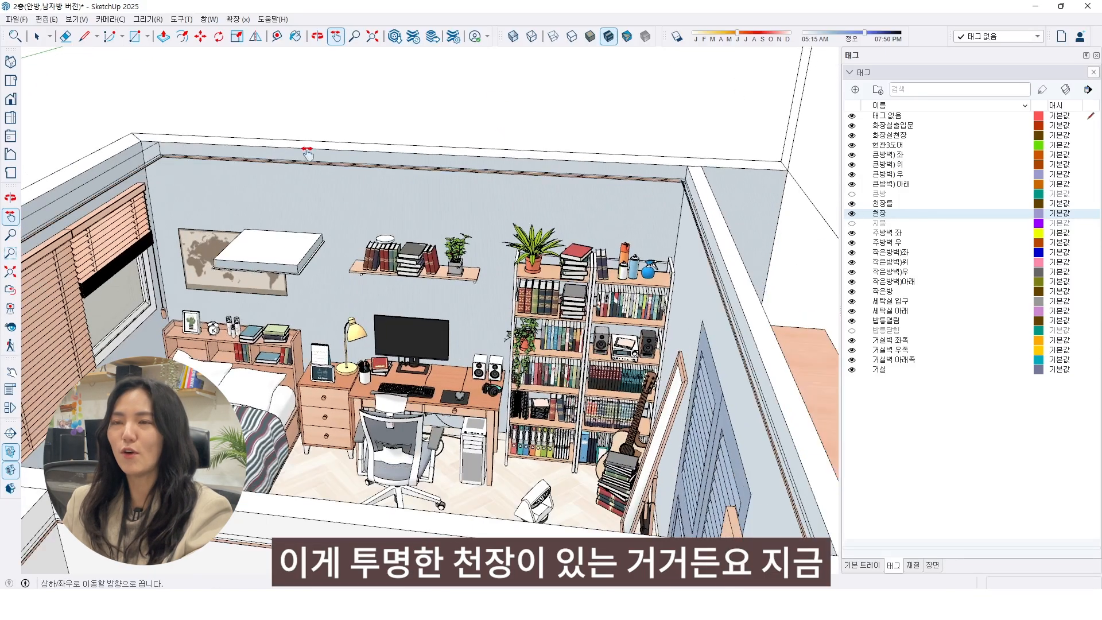
{"action": "left_click", "coordinate": [852, 213]}
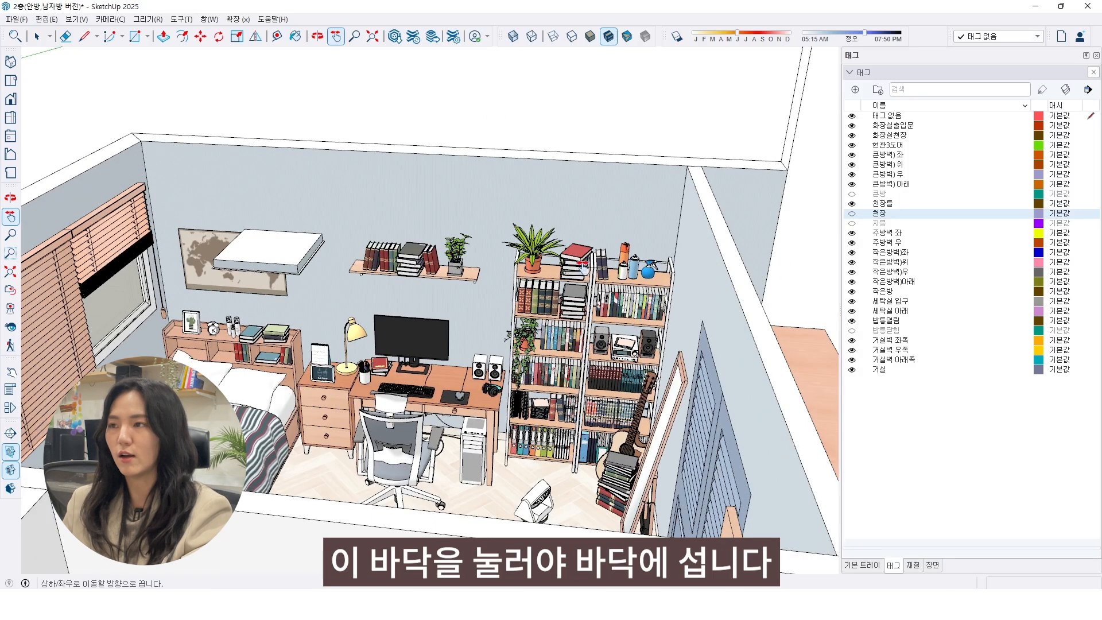
- Place the camera on the bedroom rug beside the coffee table and look around toward the bed and desk
{"action": "key", "text": "space"}
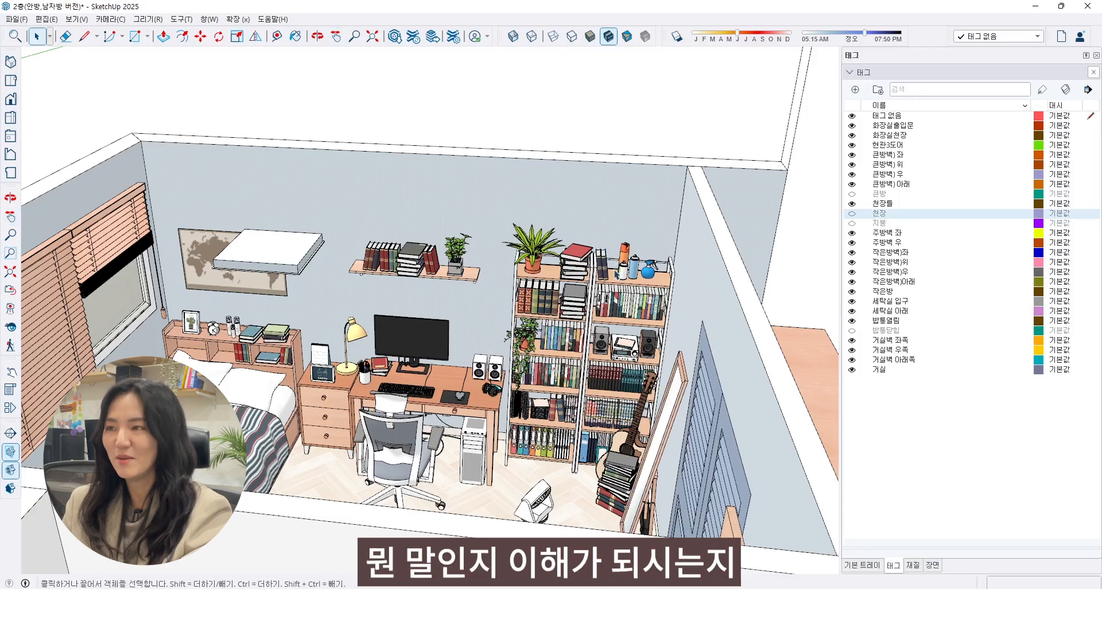
{"action": "key", "text": "h"}
{"action": "scroll", "coordinate": [627, 338], "scroll_direction": "down", "scroll_amount": 3}
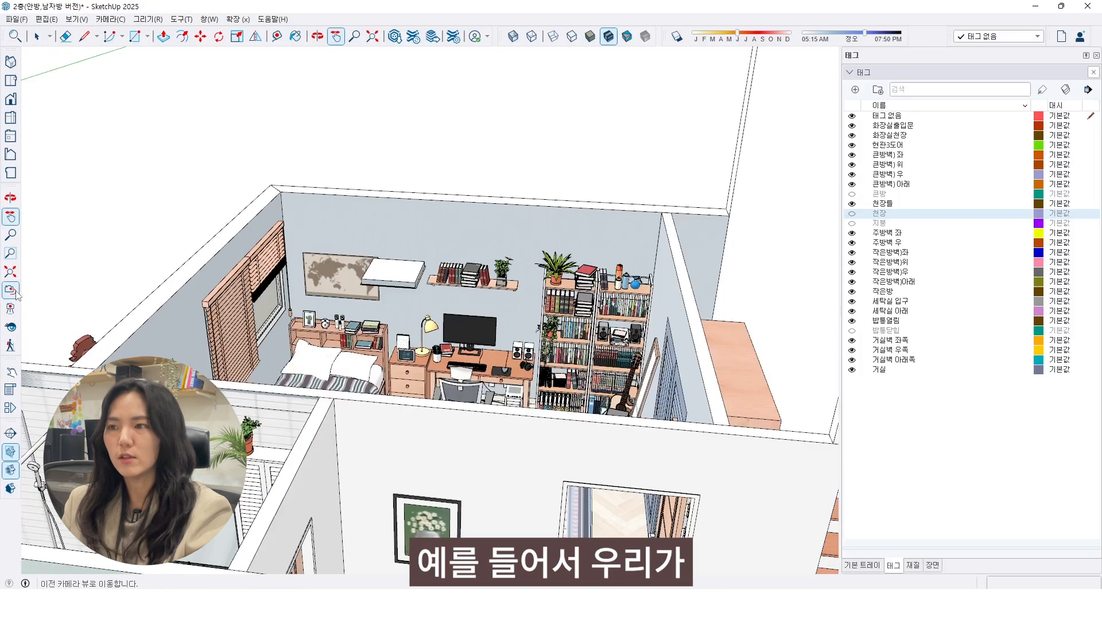
{"action": "key", "text": "o"}
{"action": "middle_click_drag", "start_coordinate": [521, 322], "coordinate": [501, 399]}
{"action": "left_click", "coordinate": [11, 309]}
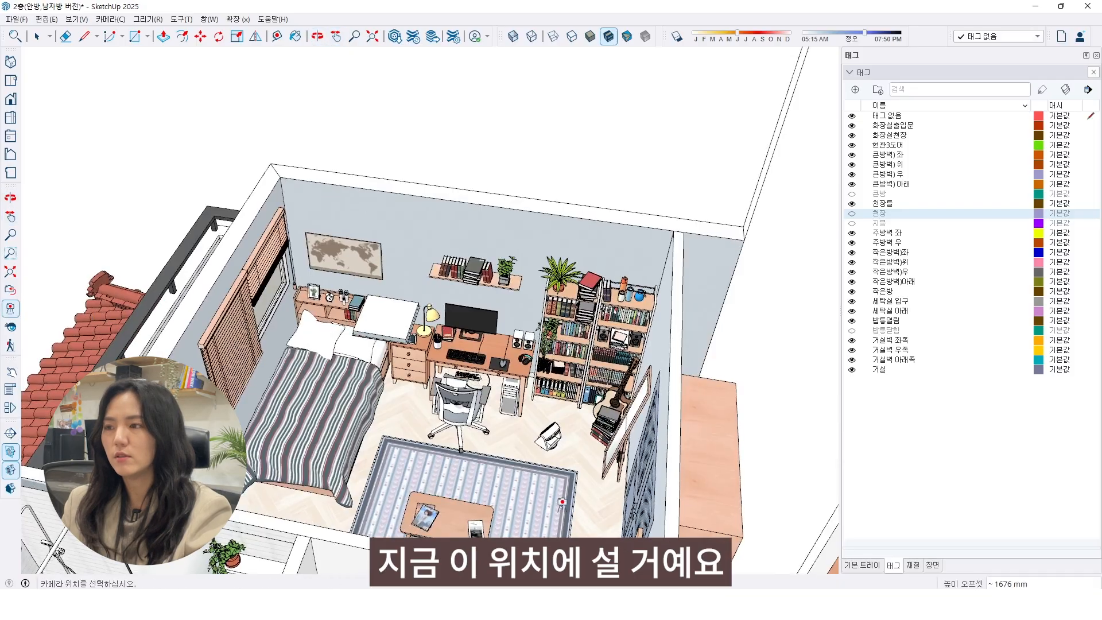
{"action": "left_click", "coordinate": [560, 505]}
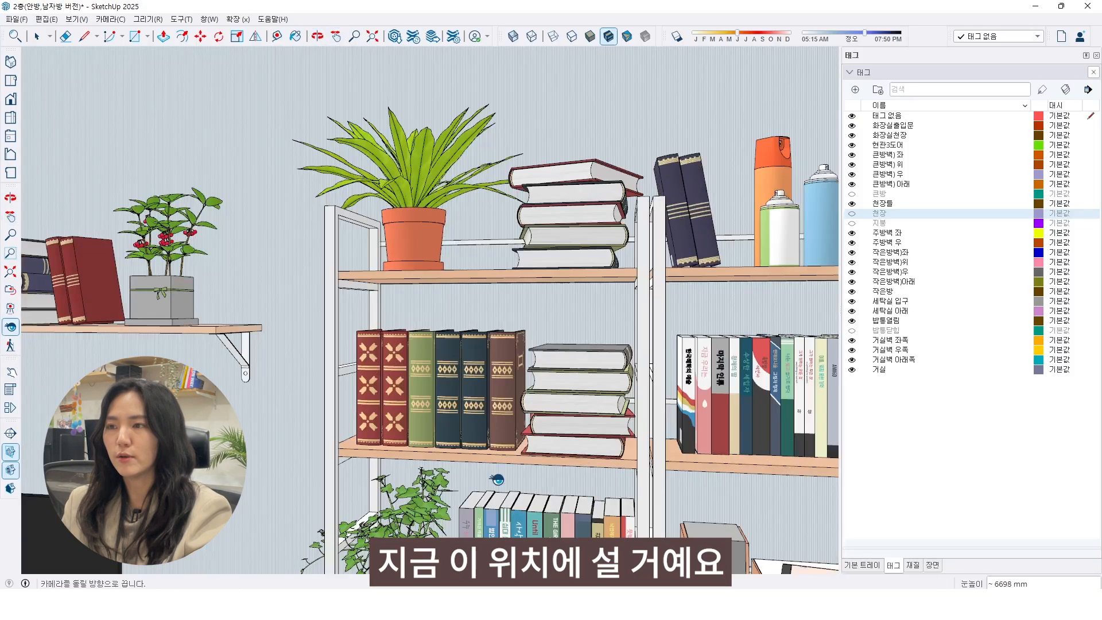
{"action": "left_click_drag", "start_coordinate": [506, 333], "coordinate": [430, 205]}
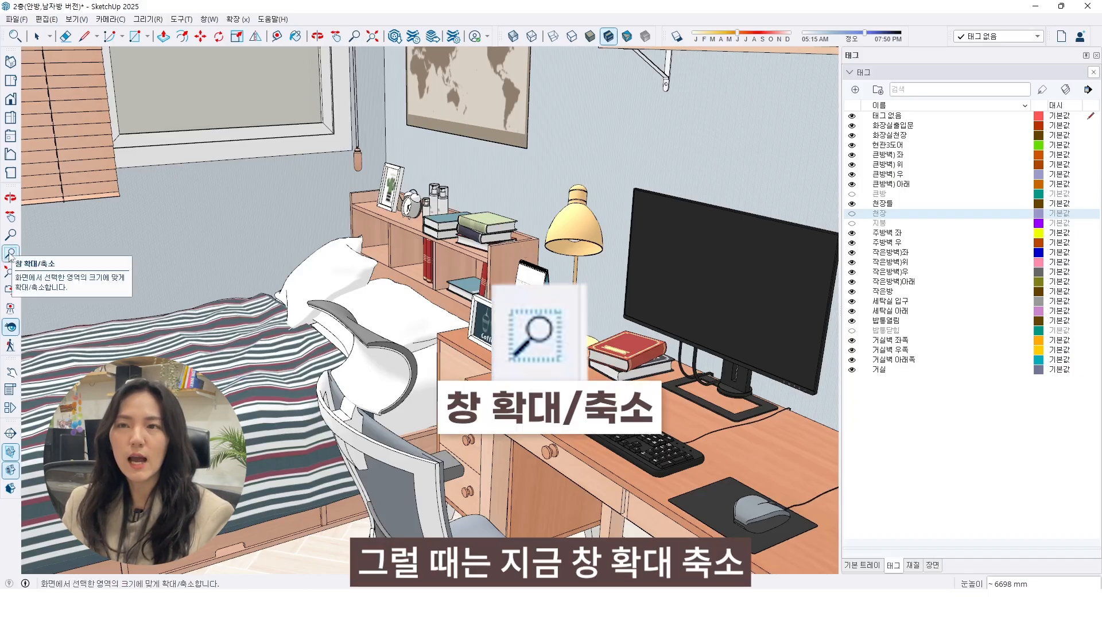
- Close in on the cactus frame and alarm clock on the headboard shelf with Zoom Window, and pan across them
{"action": "left_click", "coordinate": [10, 254]}
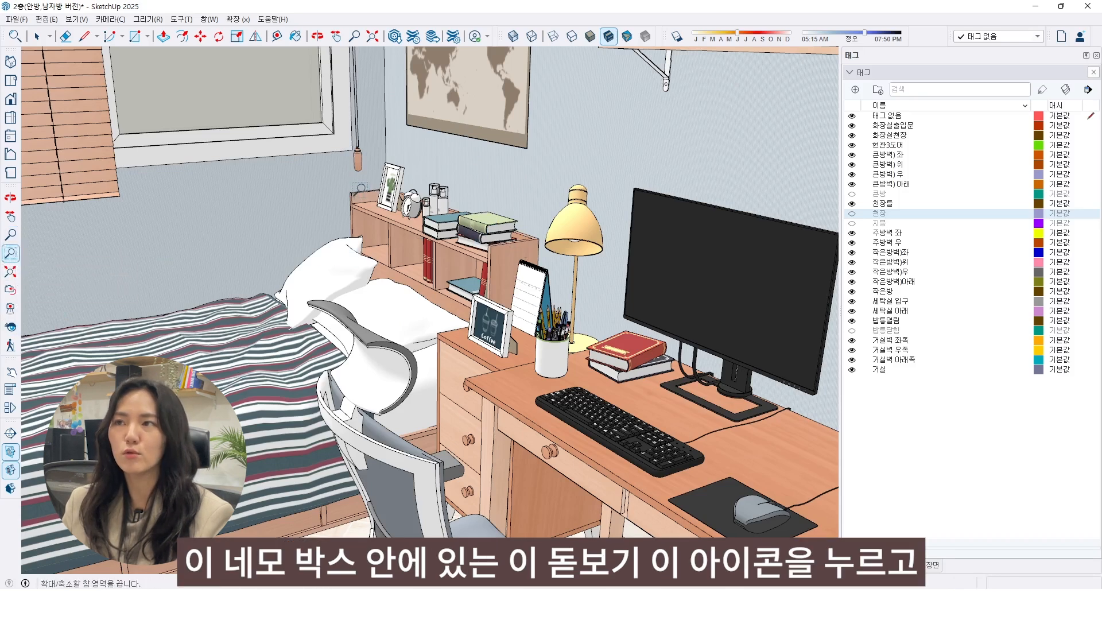
{"action": "left_click_drag", "start_coordinate": [348, 140], "coordinate": [480, 236]}
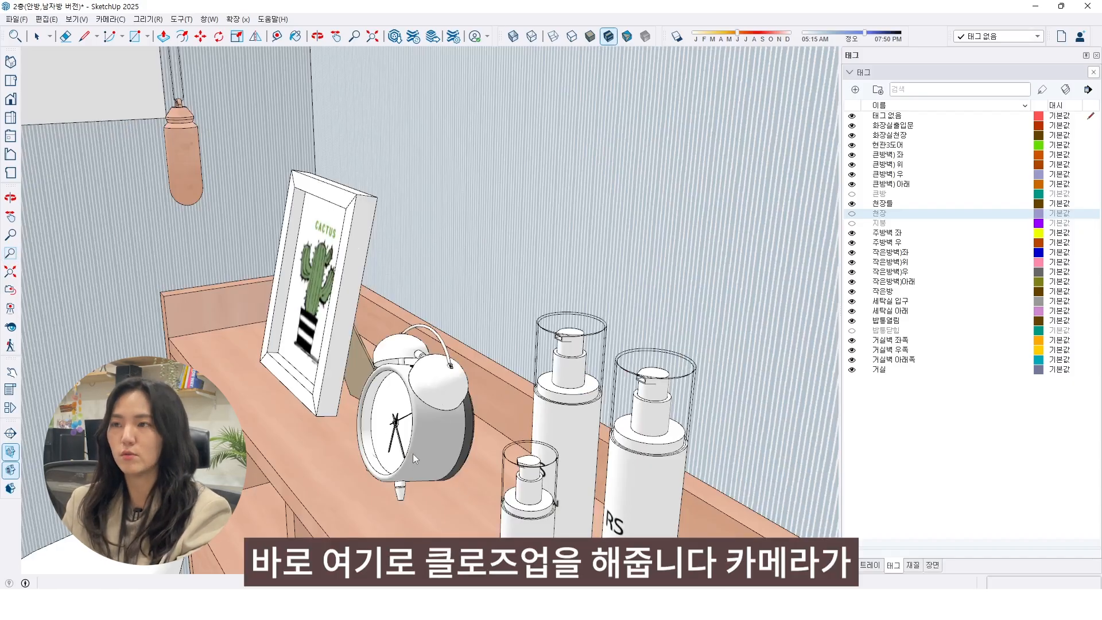
{"action": "key", "text": "h"}
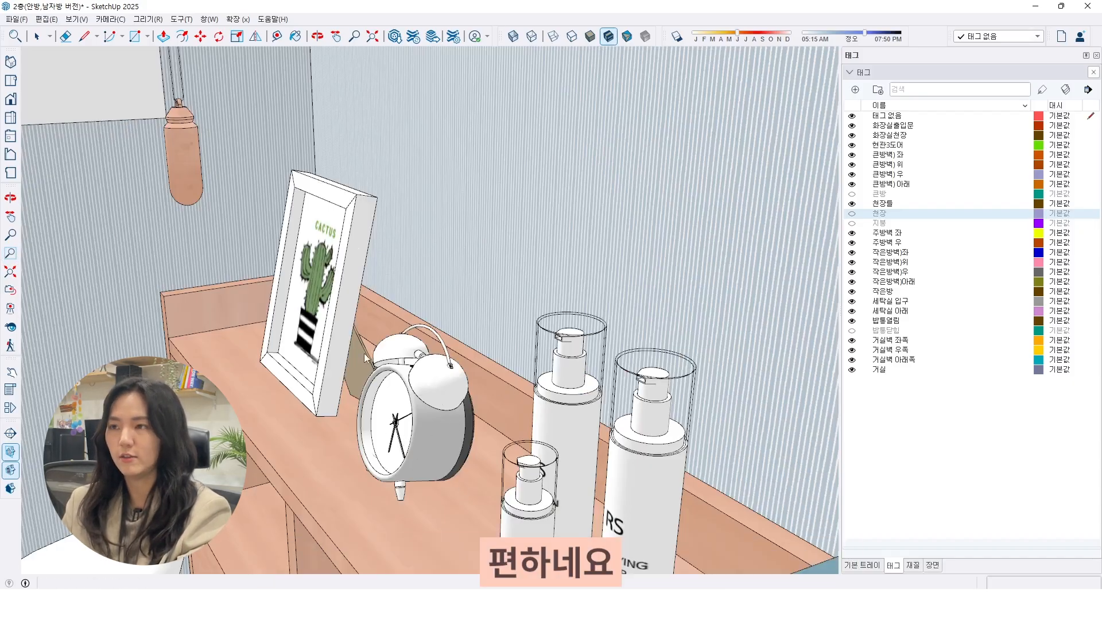
{"action": "left_click_drag", "start_coordinate": [430, 419], "coordinate": [680, 398]}
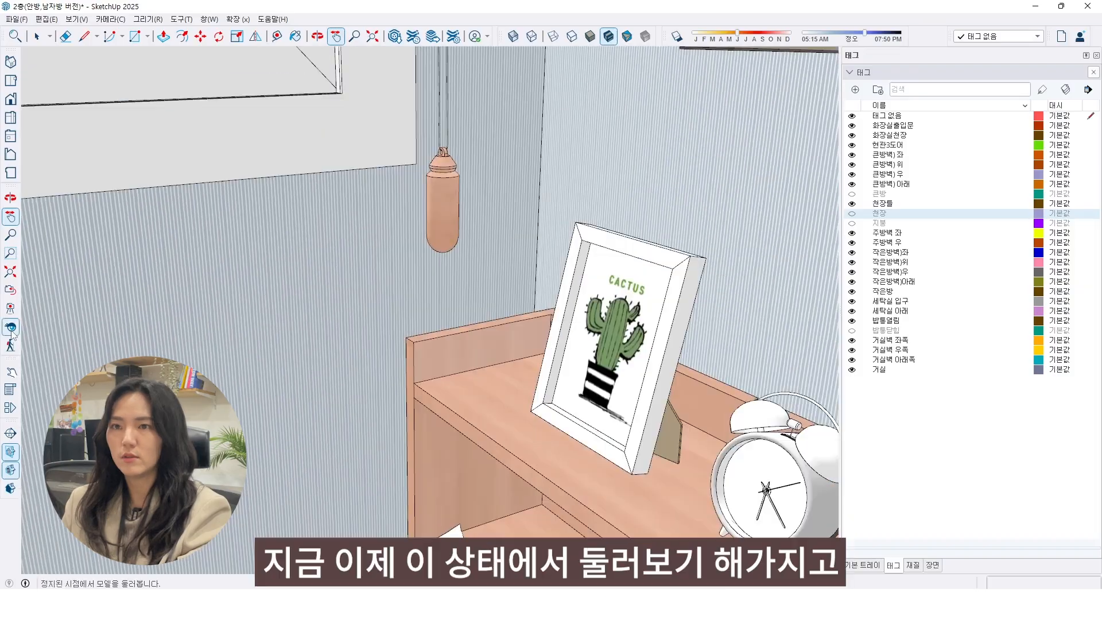
- Look around from the shelf to the coffee table and sofa, and frame the bookshelf, mirror and wardrobe doors
{"action": "left_click", "coordinate": [11, 328]}
{"action": "left_click_drag", "start_coordinate": [517, 209], "coordinate": [381, 295]}
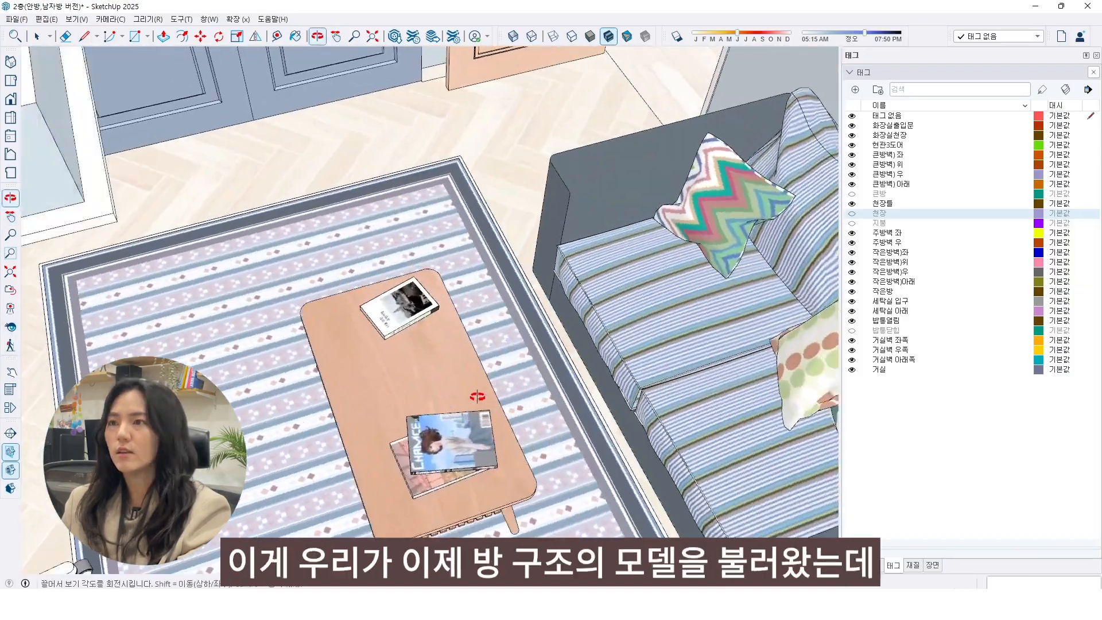
{"action": "scroll", "coordinate": [366, 417], "scroll_direction": "up", "scroll_amount": 3}
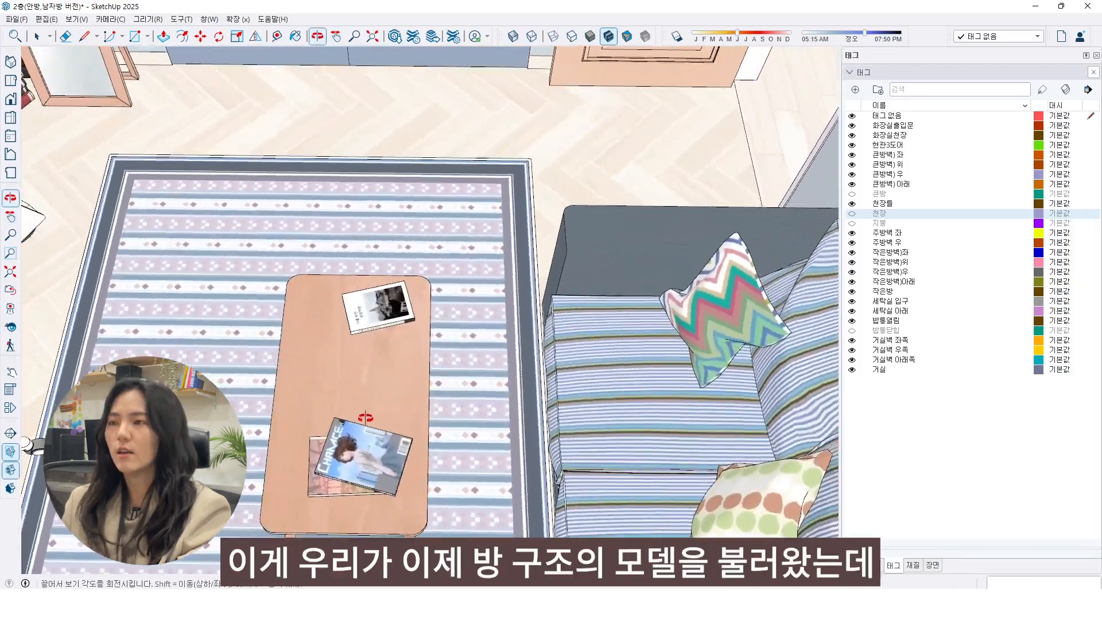
{"action": "left_click_drag", "start_coordinate": [365, 417], "coordinate": [402, 367]}
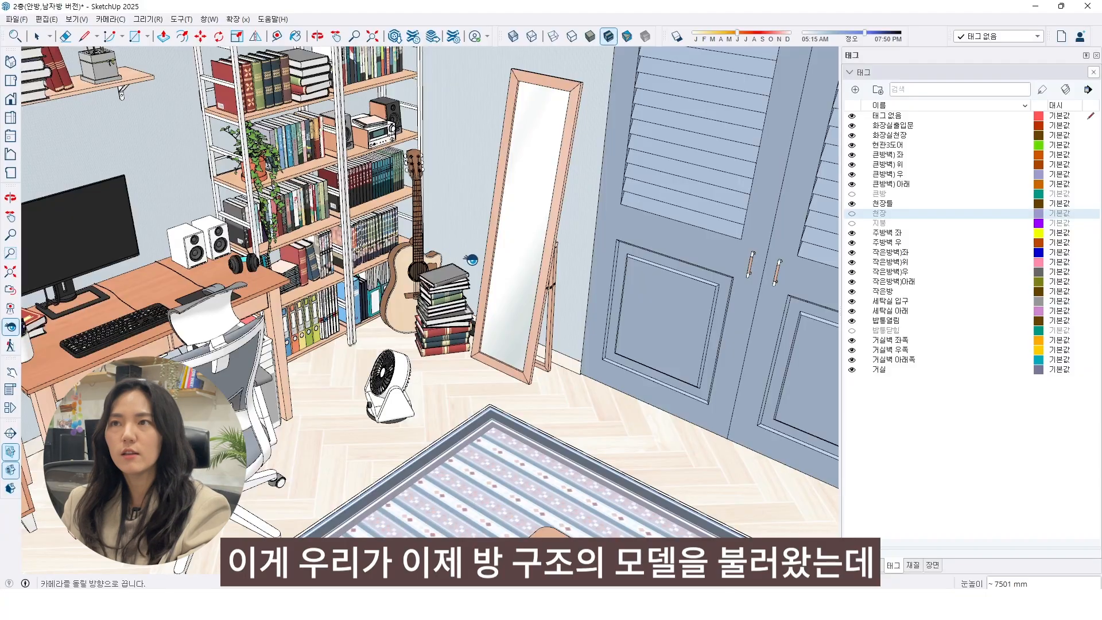
{"action": "left_click_drag", "start_coordinate": [505, 344], "coordinate": [505, 290]}
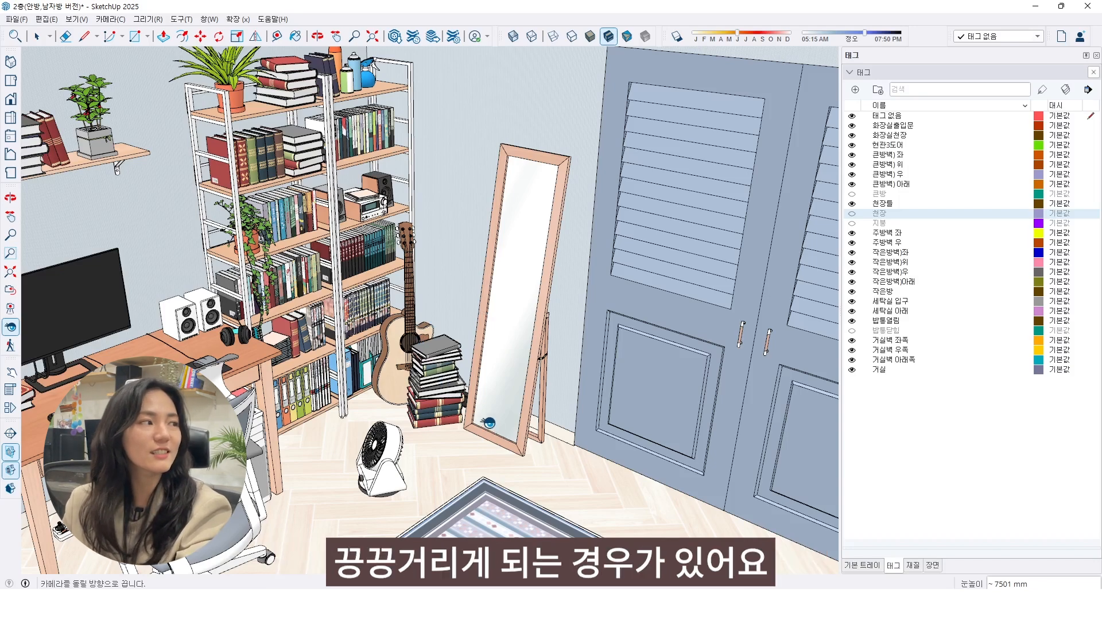
{"action": "scroll", "coordinate": [494, 233], "scroll_direction": "down", "scroll_amount": 5}
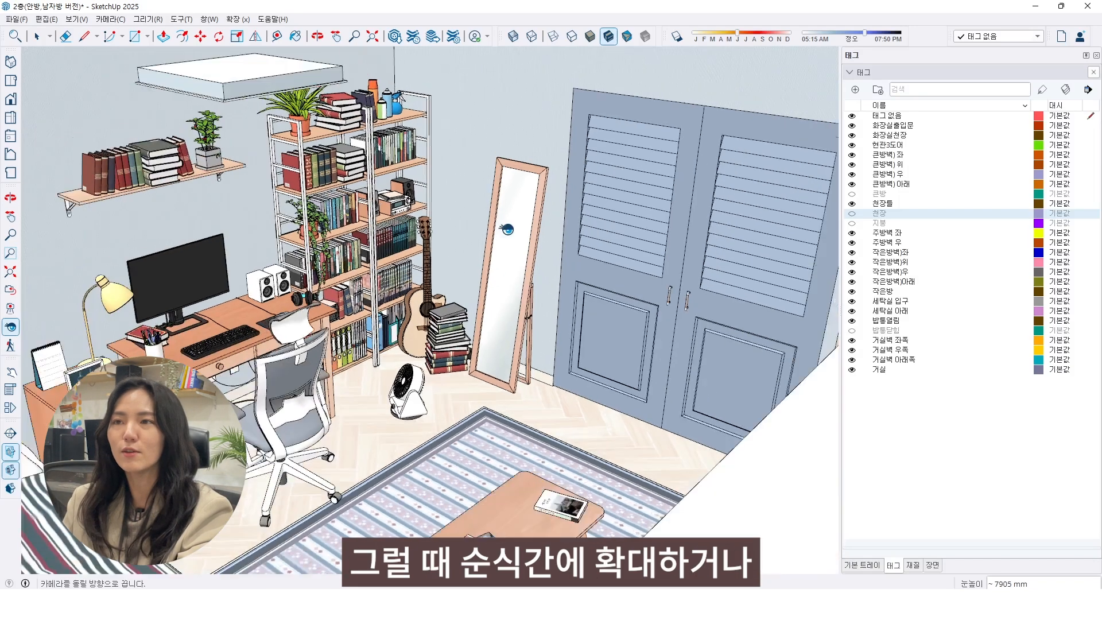
- Move the view from the bedroom to the bathroom and enlarge the toothbrush cup below the mirror with Zoom Window
{"action": "scroll", "coordinate": [580, 126], "scroll_direction": "down", "scroll_amount": 8}
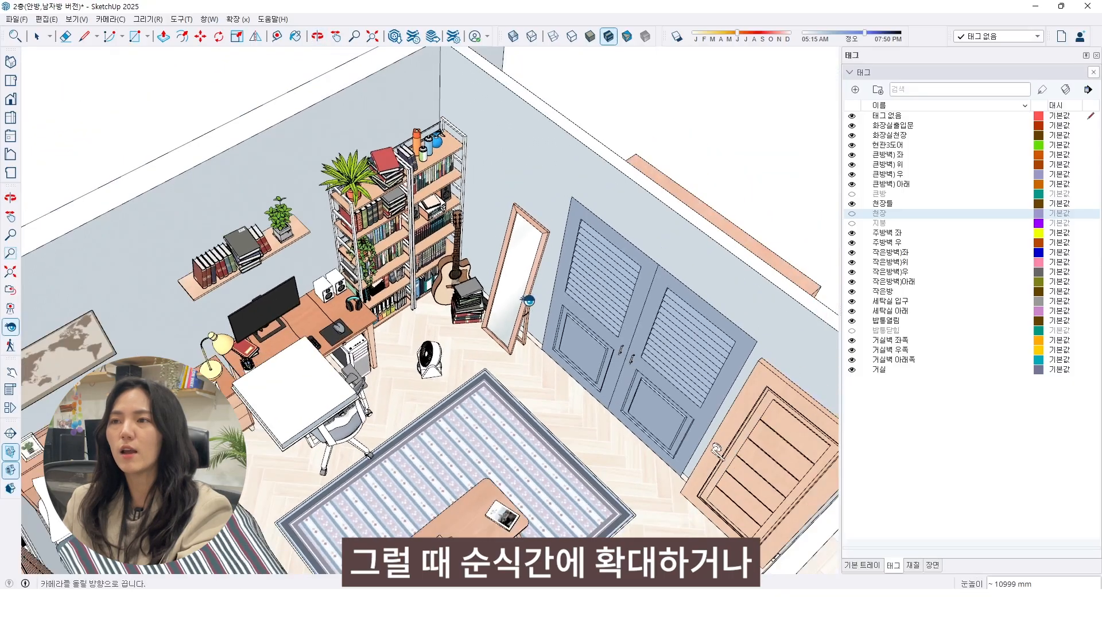
{"action": "left_click_drag", "start_coordinate": [493, 310], "coordinate": [453, 358]}
{"action": "middle_click_drag", "start_coordinate": [454, 359], "coordinate": [566, 289]}
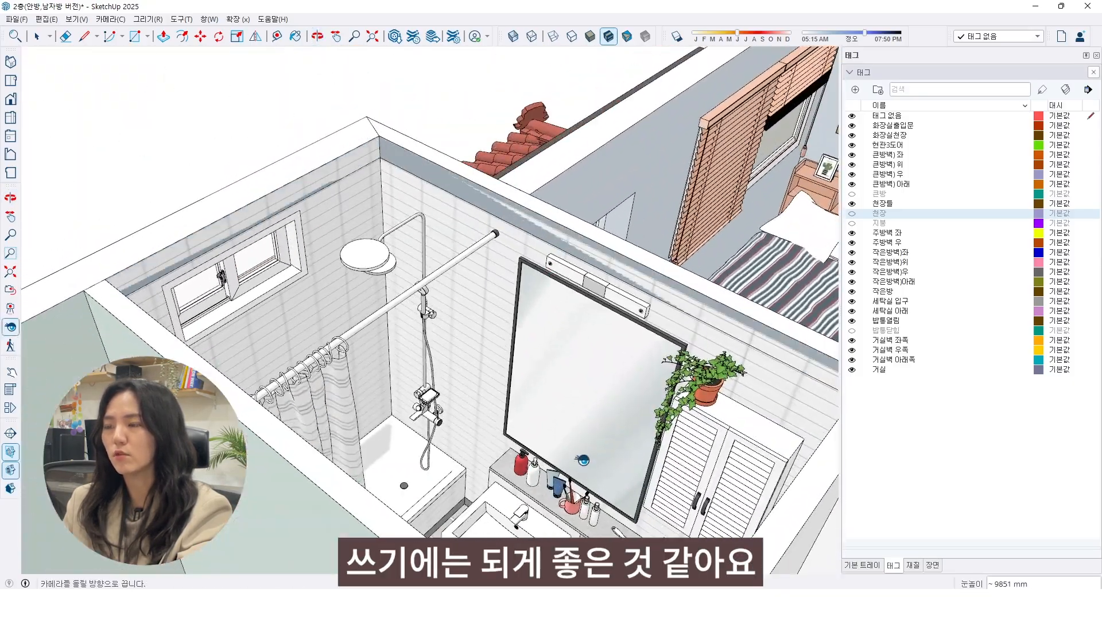
{"action": "left_click", "coordinate": [11, 253]}
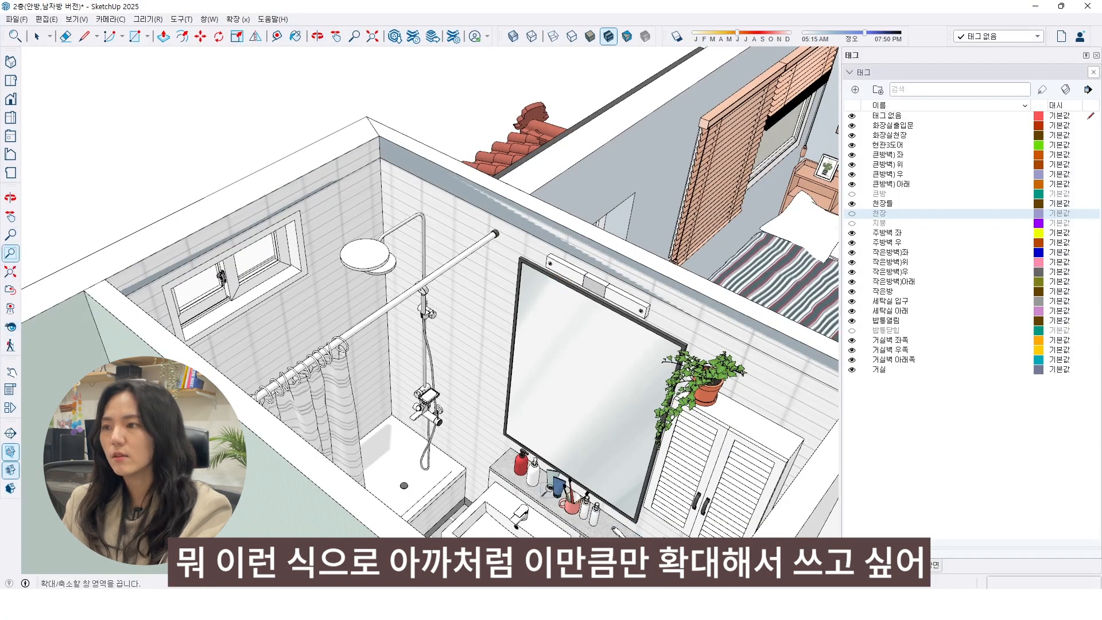
{"action": "left_click_drag", "start_coordinate": [528, 456], "coordinate": [620, 534]}
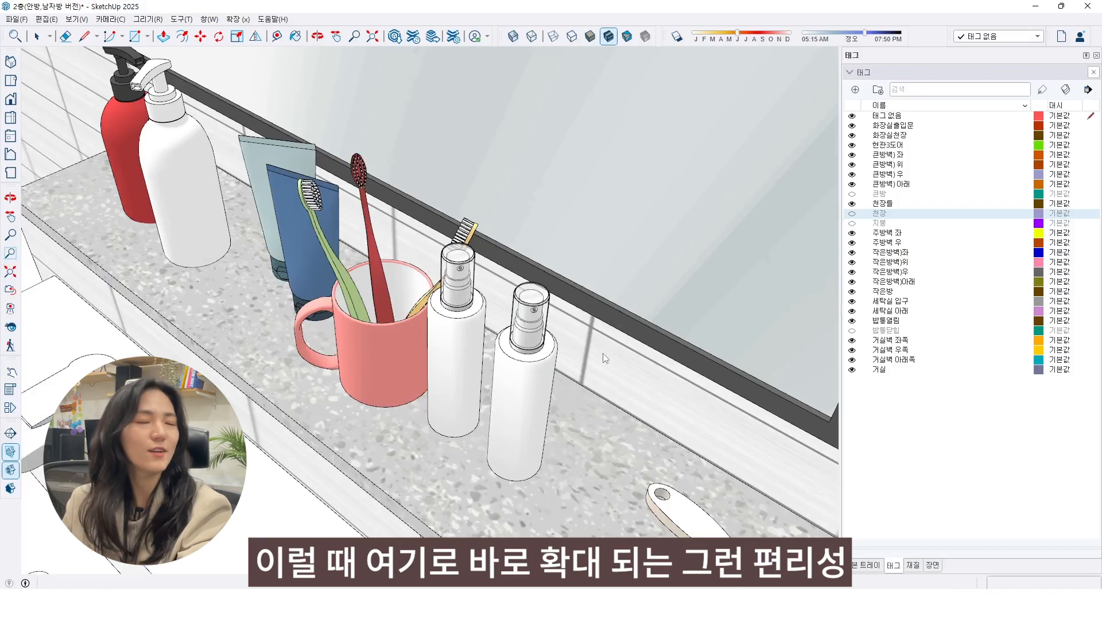
- Recentre the view on the pump bottles and toothbrush cup, and zoom in and out on them
{"action": "middle_click_drag", "start_coordinate": [533, 355], "coordinate": [346, 270]}
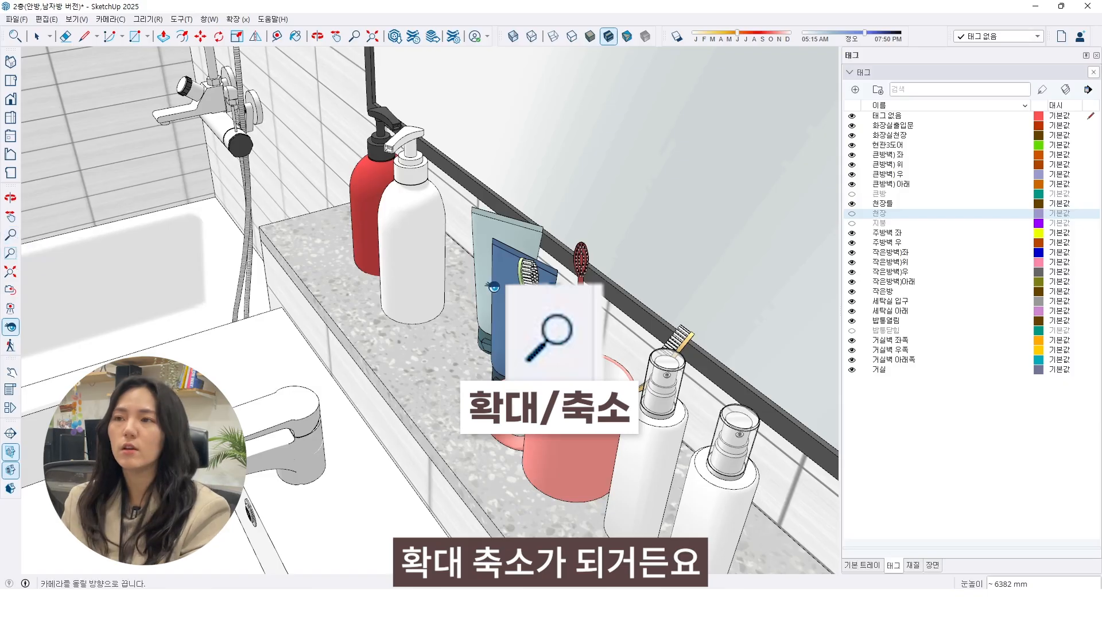
{"action": "scroll", "coordinate": [425, 314], "scroll_direction": "up", "scroll_amount": 2}
{"action": "scroll", "coordinate": [443, 309], "scroll_direction": "up", "scroll_amount": 2}
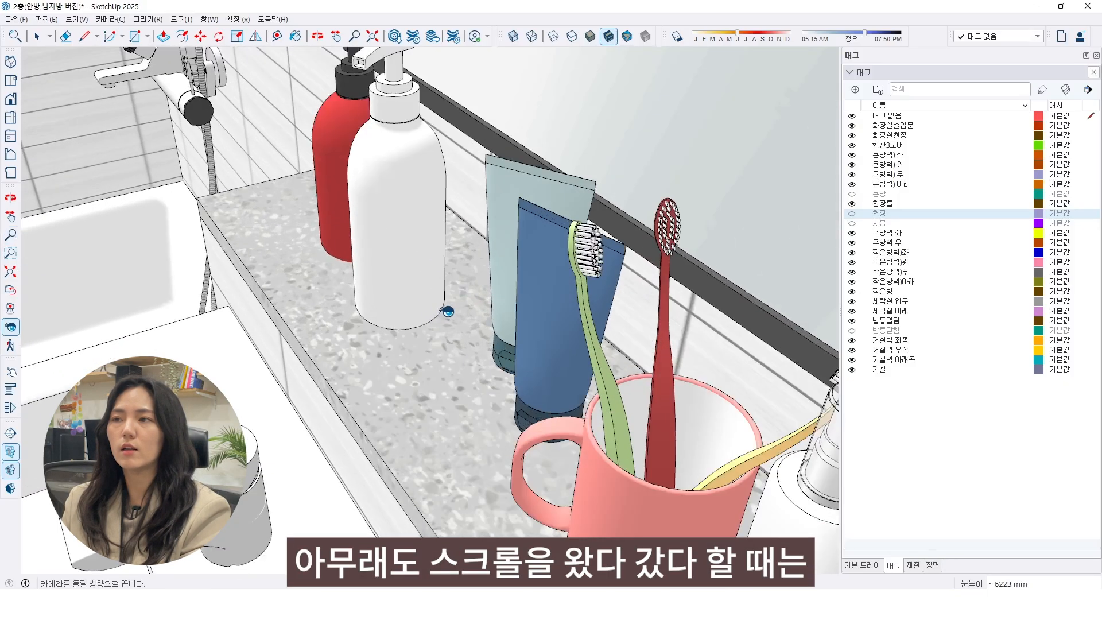
{"action": "scroll", "coordinate": [459, 310], "scroll_direction": "down", "scroll_amount": 2}
{"action": "scroll", "coordinate": [459, 308], "scroll_direction": "up", "scroll_amount": 2}
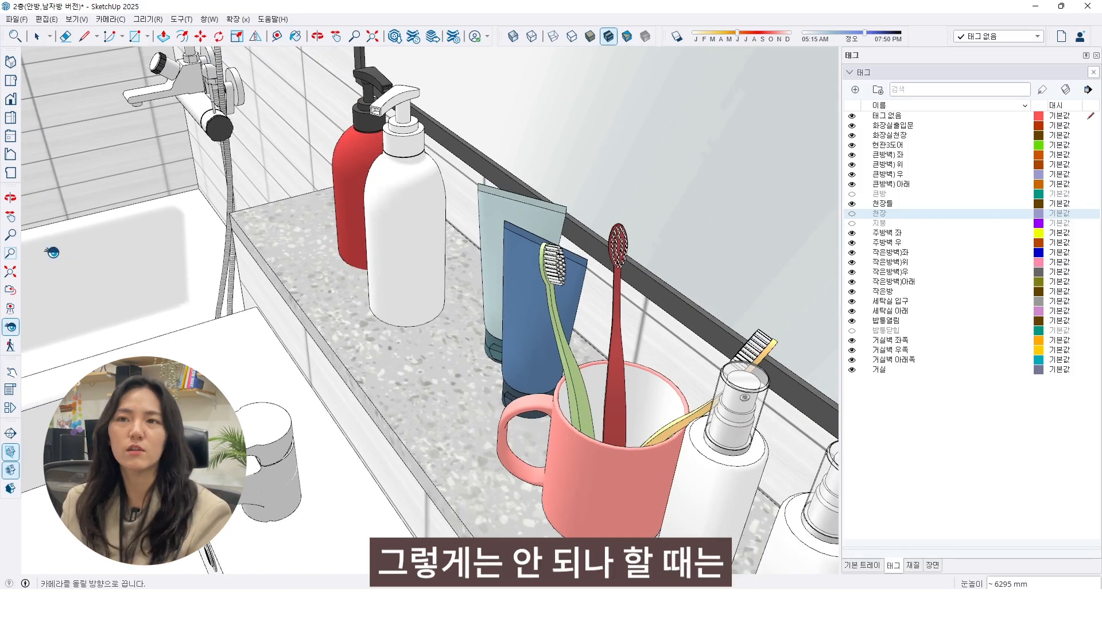
- Fine-tune the framing of the bathroom shelf toiletries with the Zoom tool, and activate Pan
{"action": "left_click", "coordinate": [13, 239]}
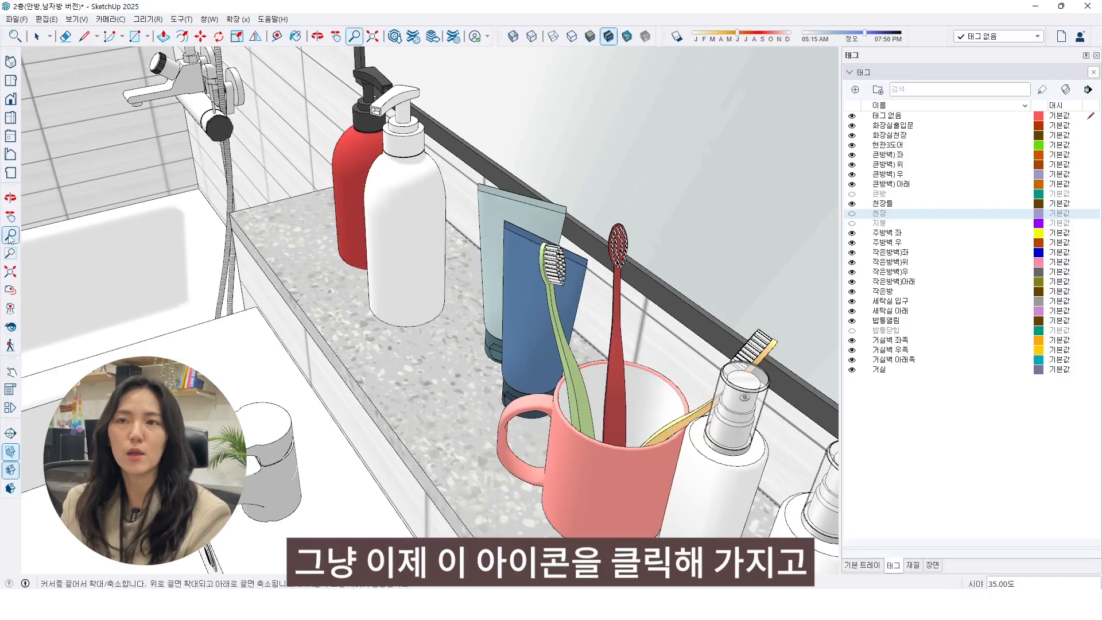
{"action": "left_click_drag", "start_coordinate": [436, 333], "coordinate": [436, 344]}
{"action": "left_click_drag", "start_coordinate": [514, 350], "coordinate": [493, 321]}
{"action": "key", "text": "h"}
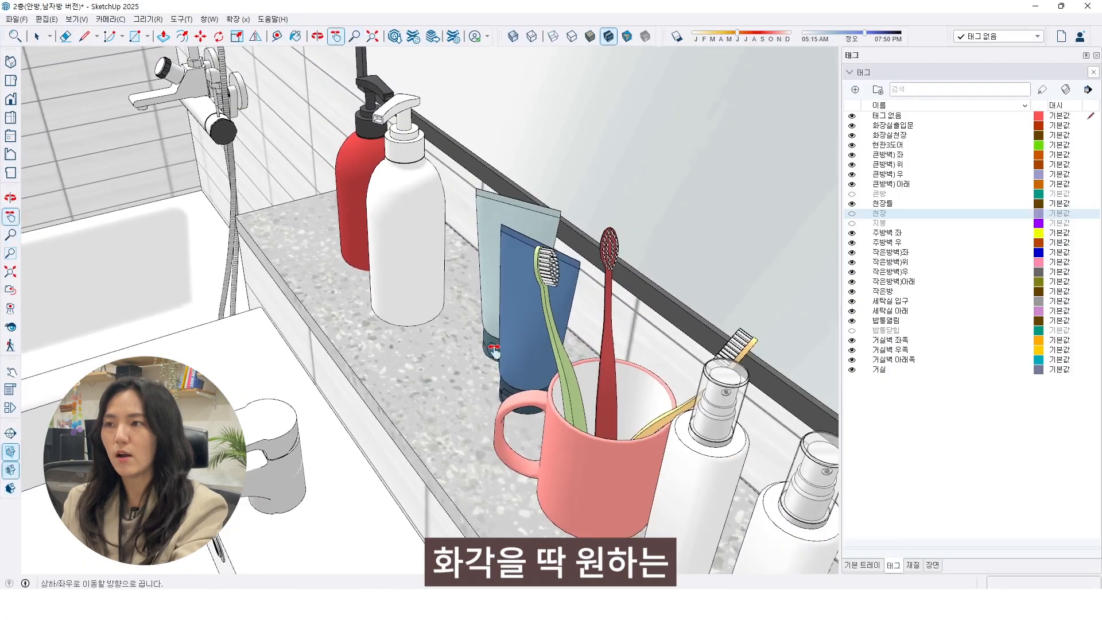
- Look around from the toiletries shelf and lower the viewpoint to frame the sink faucet beneath the toothbrush cup
{"action": "left_click", "coordinate": [10, 327]}
{"action": "left_click_drag", "start_coordinate": [497, 373], "coordinate": [550, 400]}
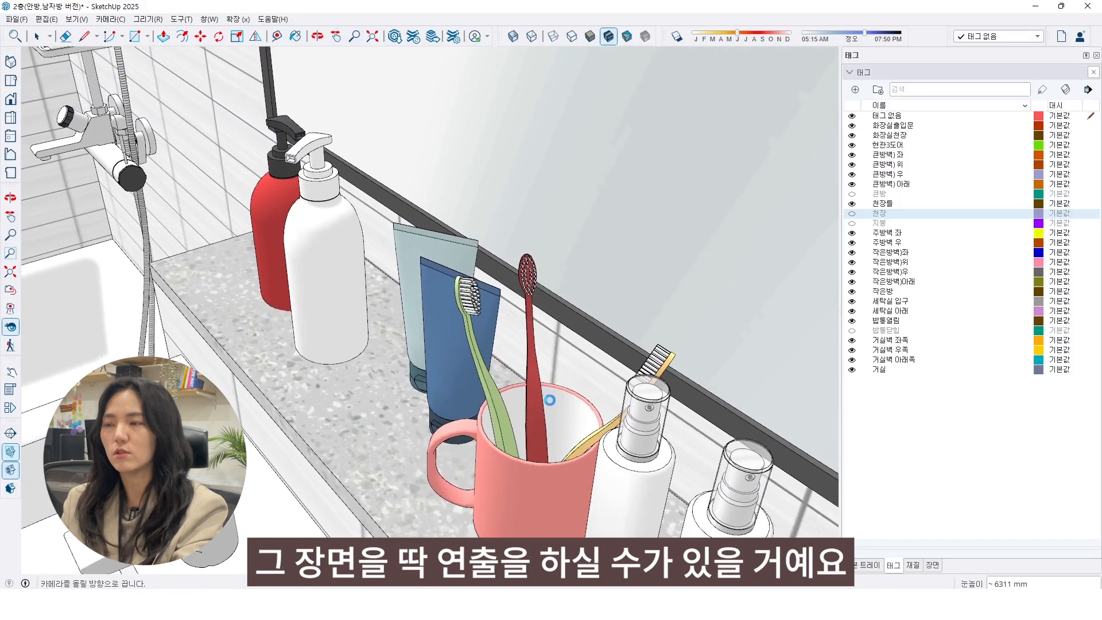
{"action": "mouse_move", "coordinate": [486, 420]}
{"action": "middle_mouse_down"}
{"action": "mouse_move", "coordinate": [504, 359]}
{"action": "mouse_move", "coordinate": [600, 357]}
{"action": "mouse_move", "coordinate": [557, 339]}
{"action": "mouse_move", "coordinate": [583, 319]}
{"action": "mouse_move", "coordinate": [590, 331]}
{"action": "middle_mouse_up"}
{"action": "mouse_move", "coordinate": [586, 457]}
{"action": "left_mouse_down"}
{"action": "mouse_move", "coordinate": [666, 308]}
{"action": "mouse_move", "coordinate": [724, 308]}
{"action": "left_mouse_up"}
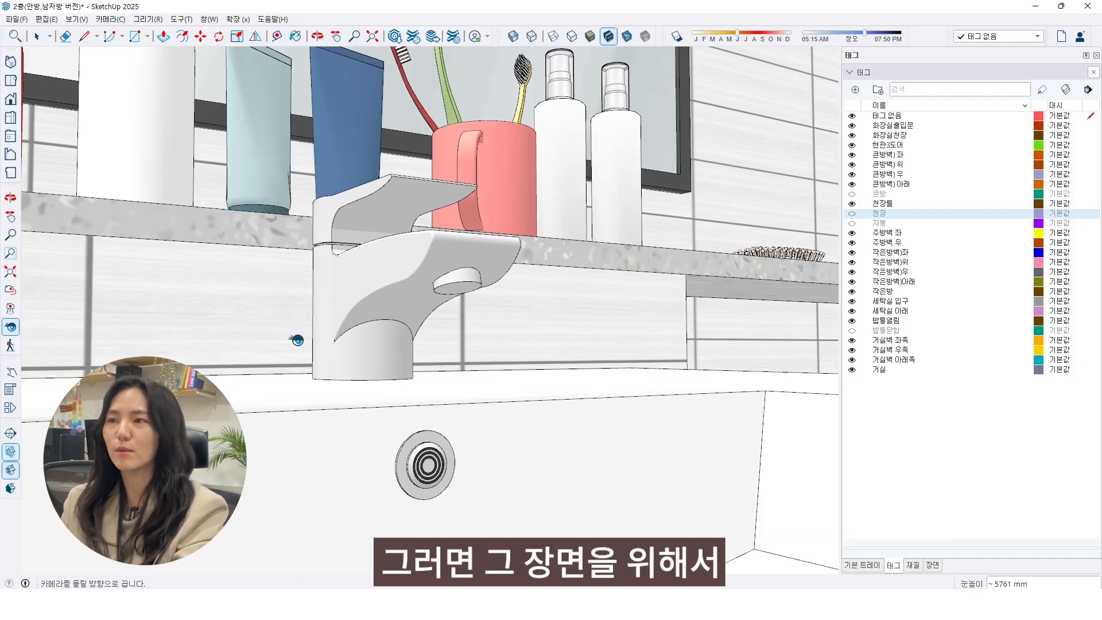
{"action": "left_click_drag", "start_coordinate": [493, 367], "coordinate": [504, 328]}
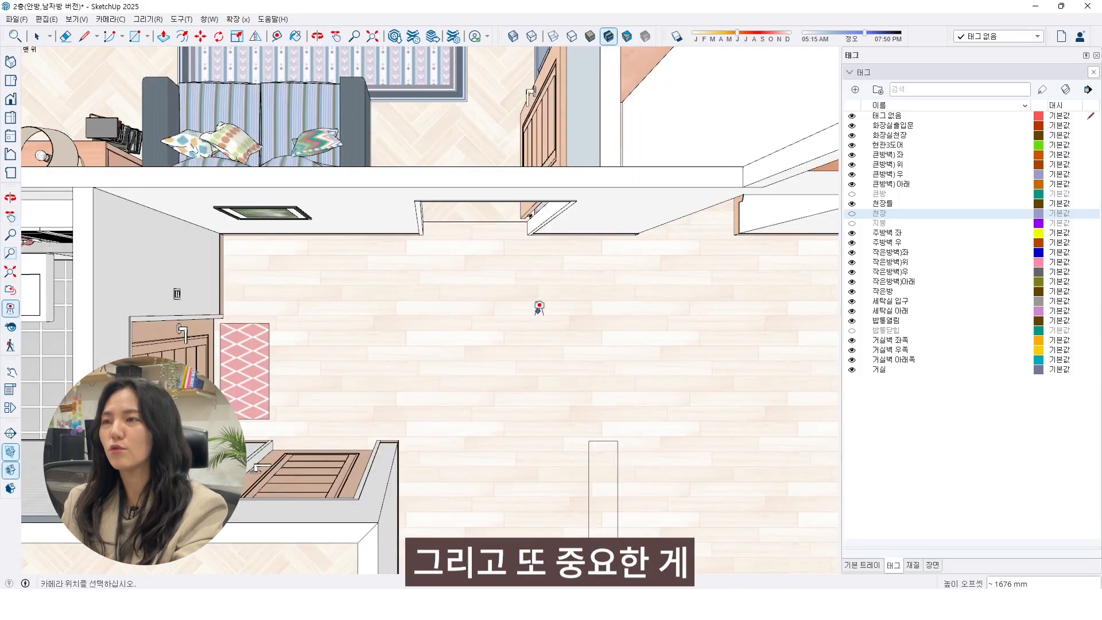
- Frame the bed and desk from outside the bedroom with Position Camera and Look Around, and show the 천장 (ceiling) tag
{"action": "scroll", "coordinate": [543, 304], "scroll_direction": "up", "scroll_amount": 3}
{"action": "scroll", "coordinate": [548, 301], "scroll_direction": "up", "scroll_amount": 5}
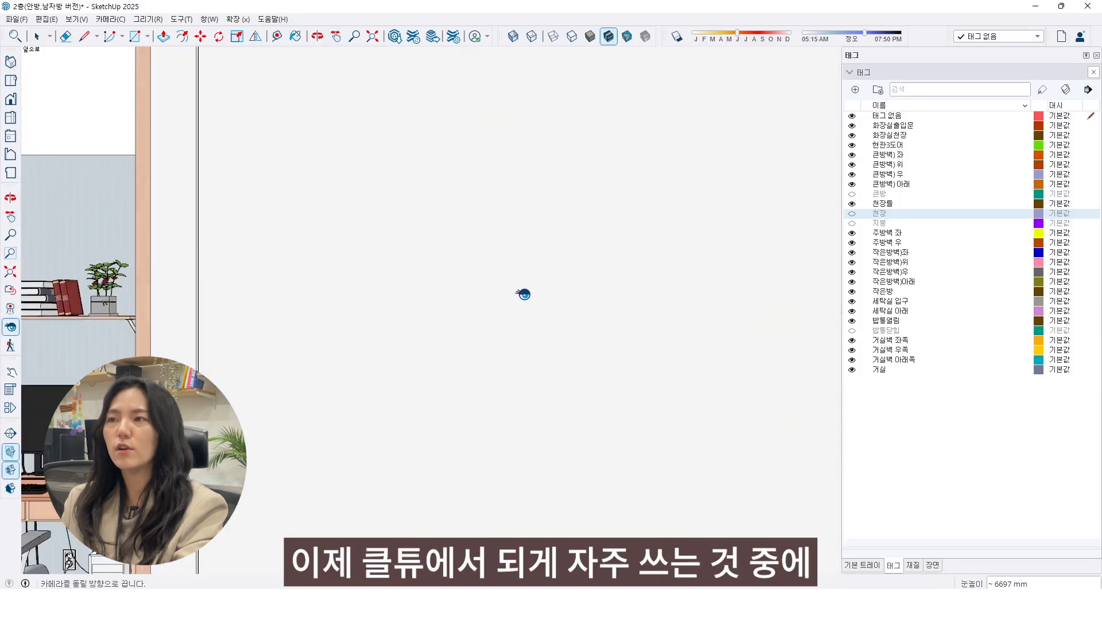
{"action": "left_click_drag", "start_coordinate": [526, 253], "coordinate": [385, 330]}
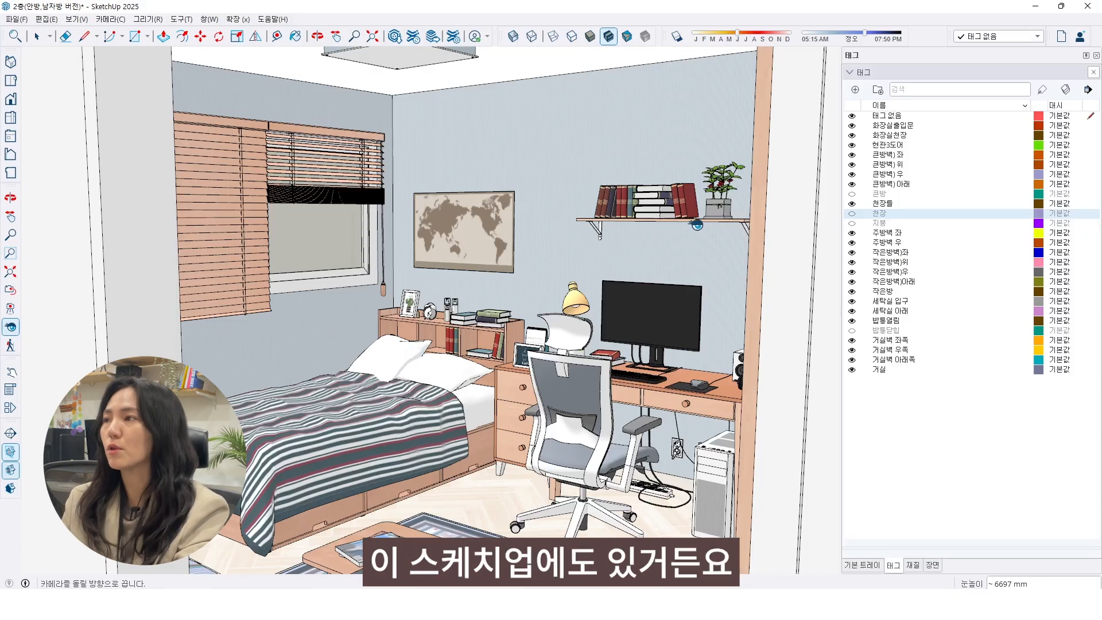
{"action": "left_click", "coordinate": [851, 213]}
{"action": "key", "text": "h"}
{"action": "left_click_drag", "start_coordinate": [517, 344], "coordinate": [513, 313]}
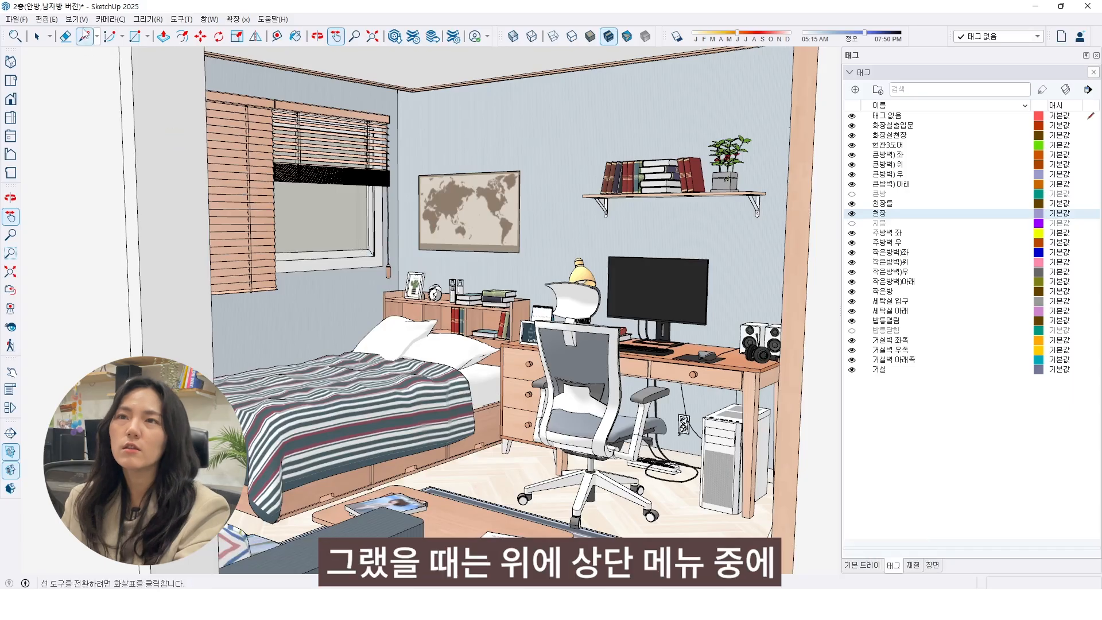
- Adjust the camera's angle on the bed and desk interactively with the 시야 (Field of View) tool
{"action": "left_click", "coordinate": [80, 20]}
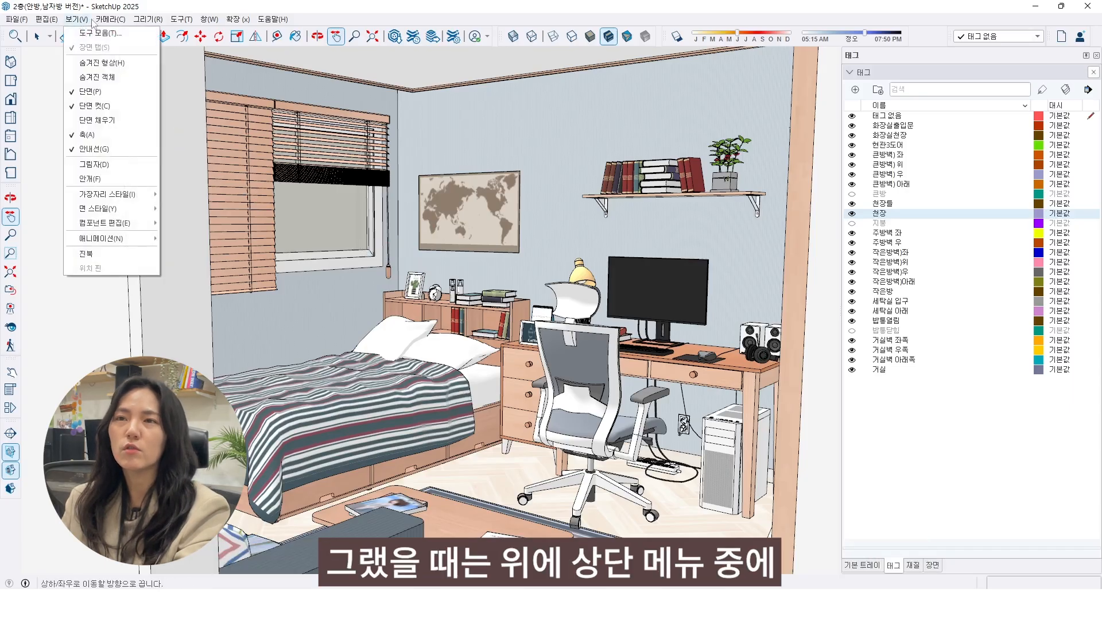
{"action": "mouse_move", "coordinate": [115, 23]}
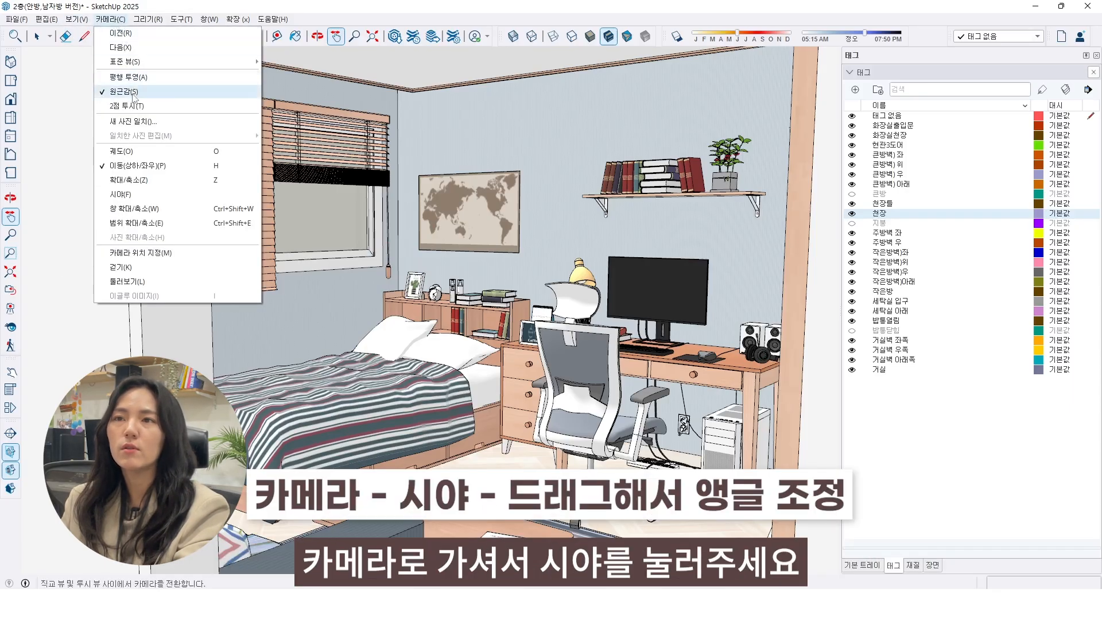
{"action": "left_click", "coordinate": [160, 199]}
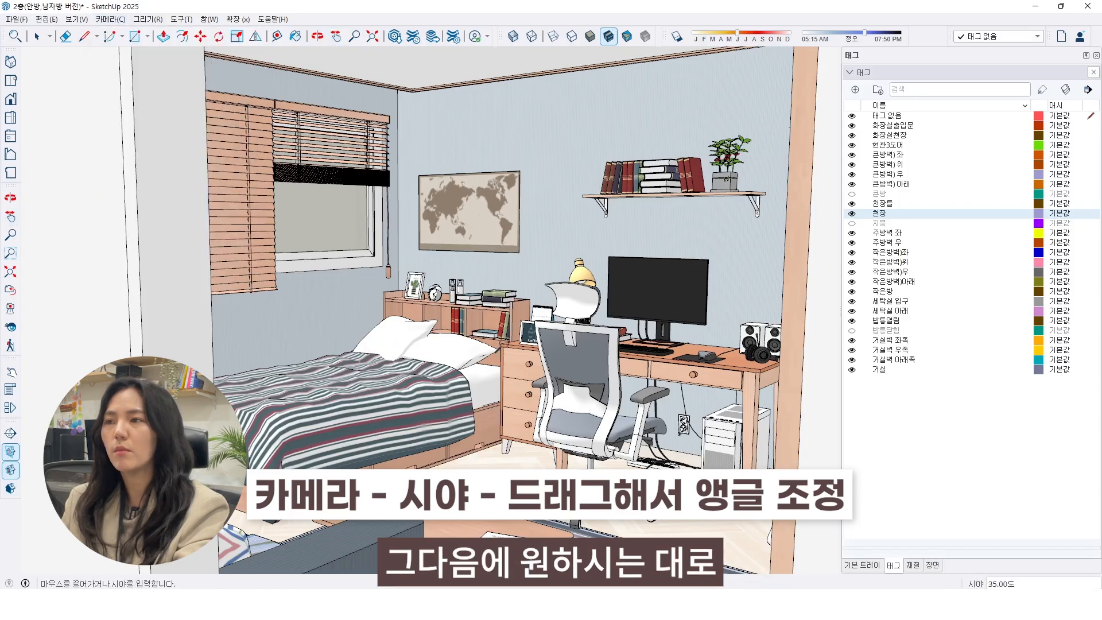
{"action": "left_click_drag", "start_coordinate": [501, 366], "coordinate": [508, 416]}
- Look around the bedroom to frame the bed, desk and bookshelf together
{"action": "left_click", "coordinate": [10, 327]}
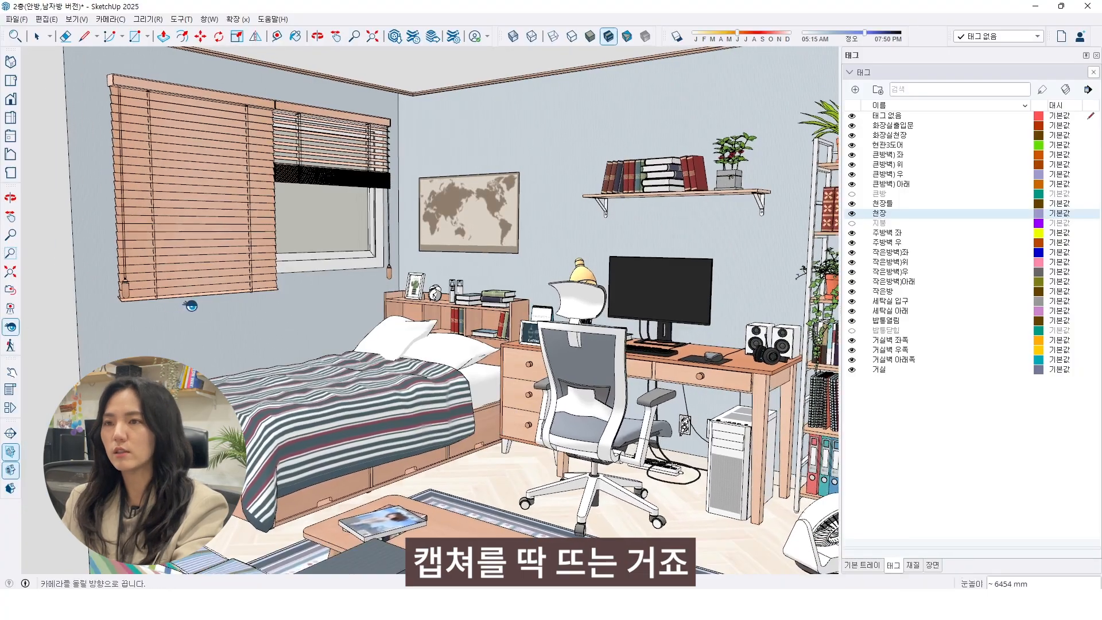
{"action": "left_click_drag", "start_coordinate": [191, 306], "coordinate": [334, 320]}
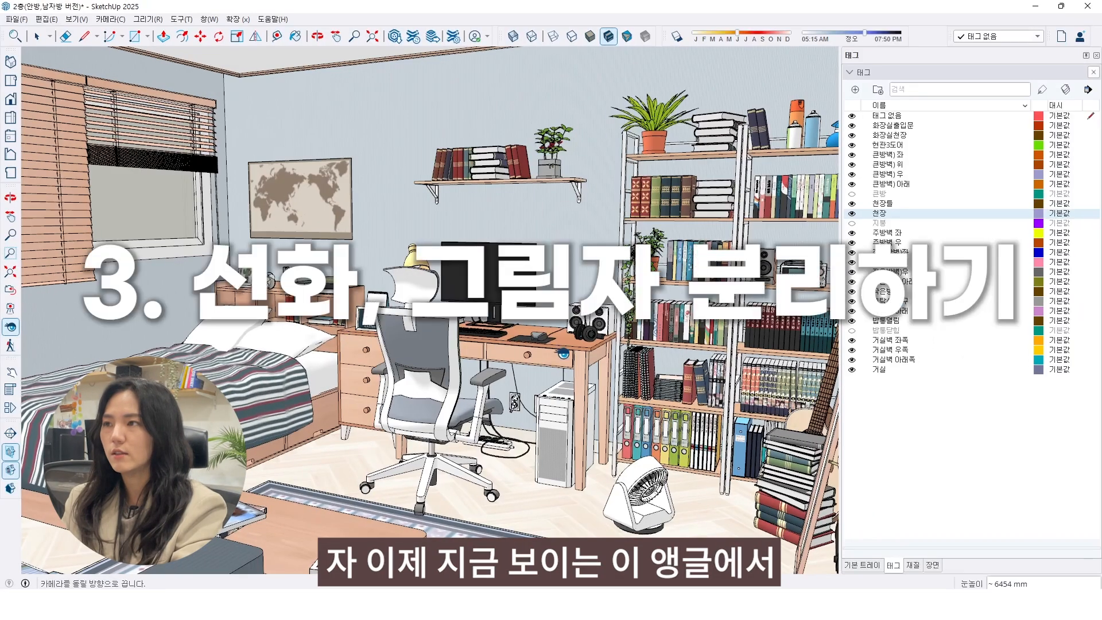
{"action": "left_click_drag", "start_coordinate": [563, 353], "coordinate": [514, 353]}
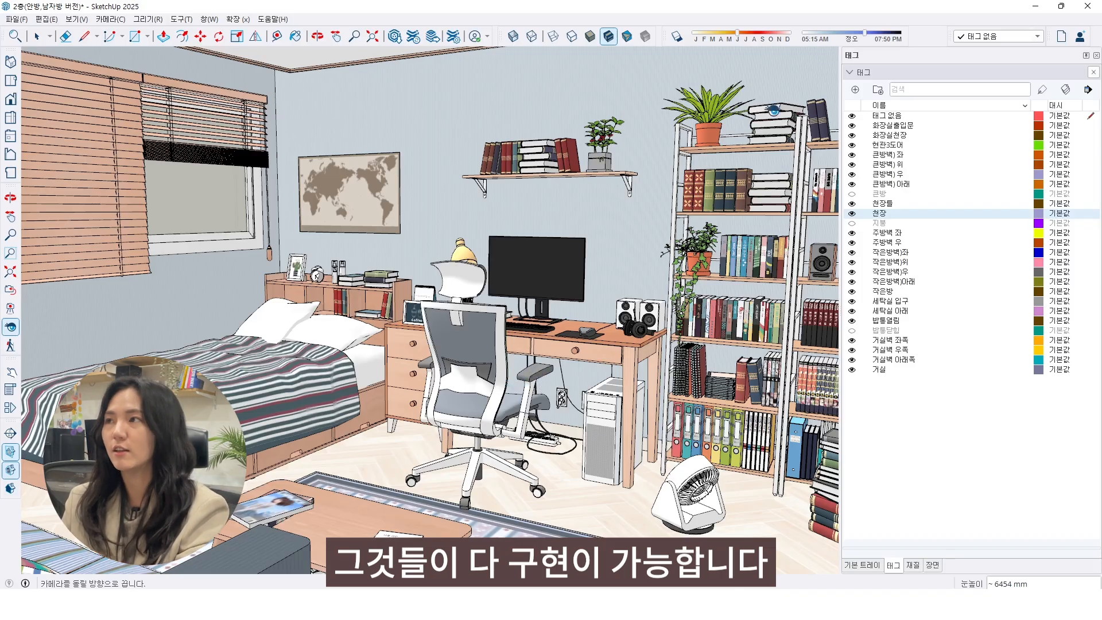
- Open the 스타일 (Styles) settings, browse to the 기본 스타일 (default styles) collection and apply the Interior Design style
{"action": "left_click", "coordinate": [862, 565]}
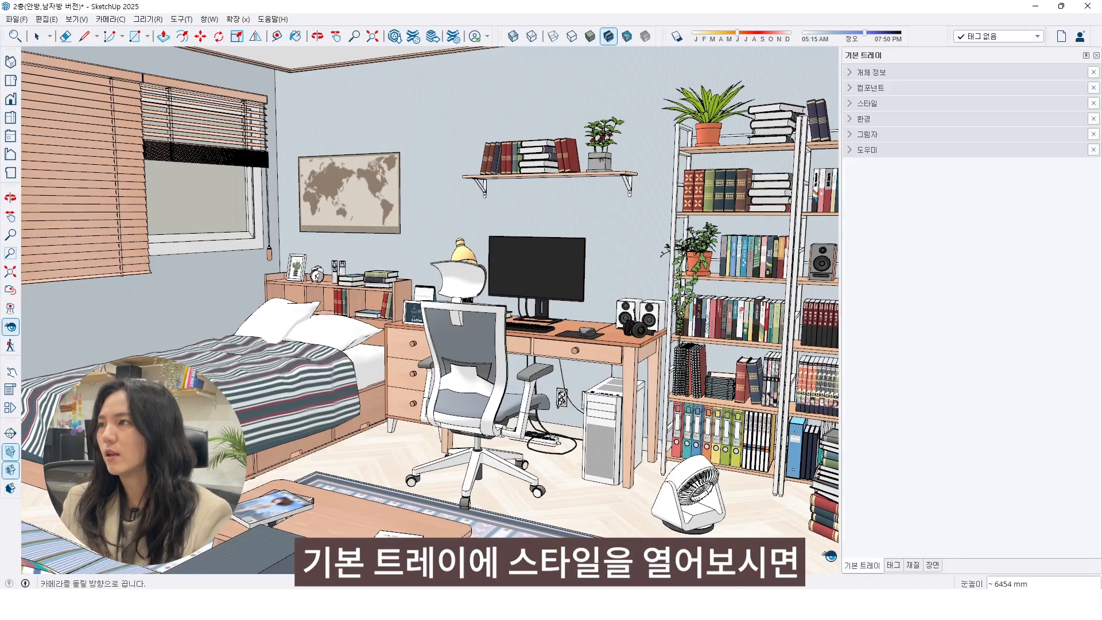
{"action": "left_click", "coordinate": [850, 102]}
{"action": "left_click", "coordinate": [926, 102]}
{"action": "left_click", "coordinate": [927, 101]}
{"action": "left_click_drag", "start_coordinate": [913, 280], "coordinate": [929, 446]}
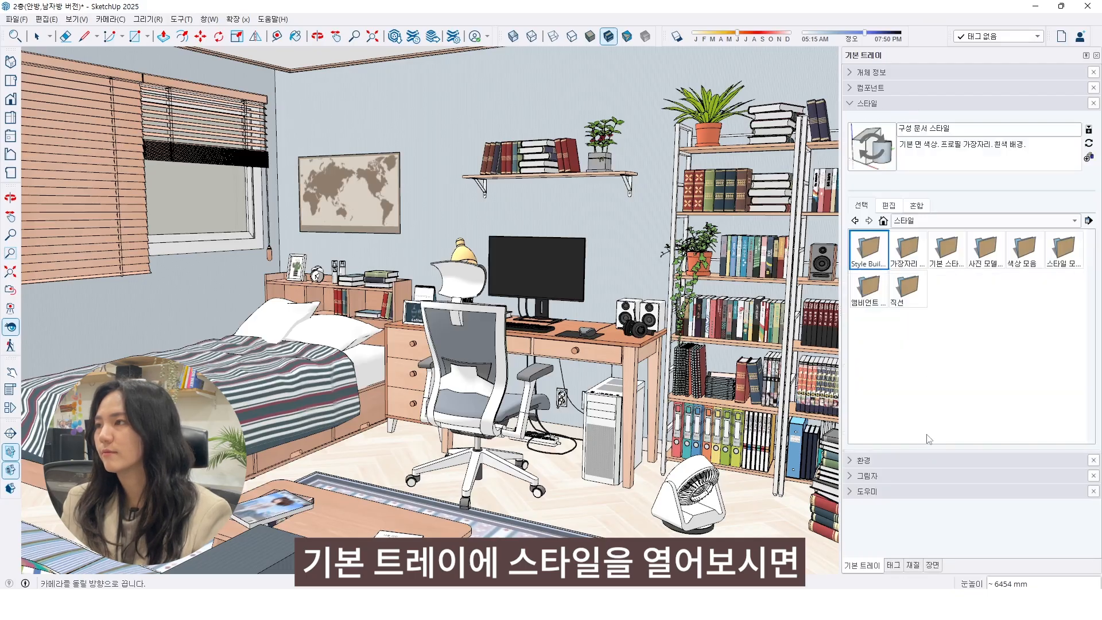
{"action": "left_click", "coordinate": [914, 223]}
{"action": "left_click", "coordinate": [927, 261]}
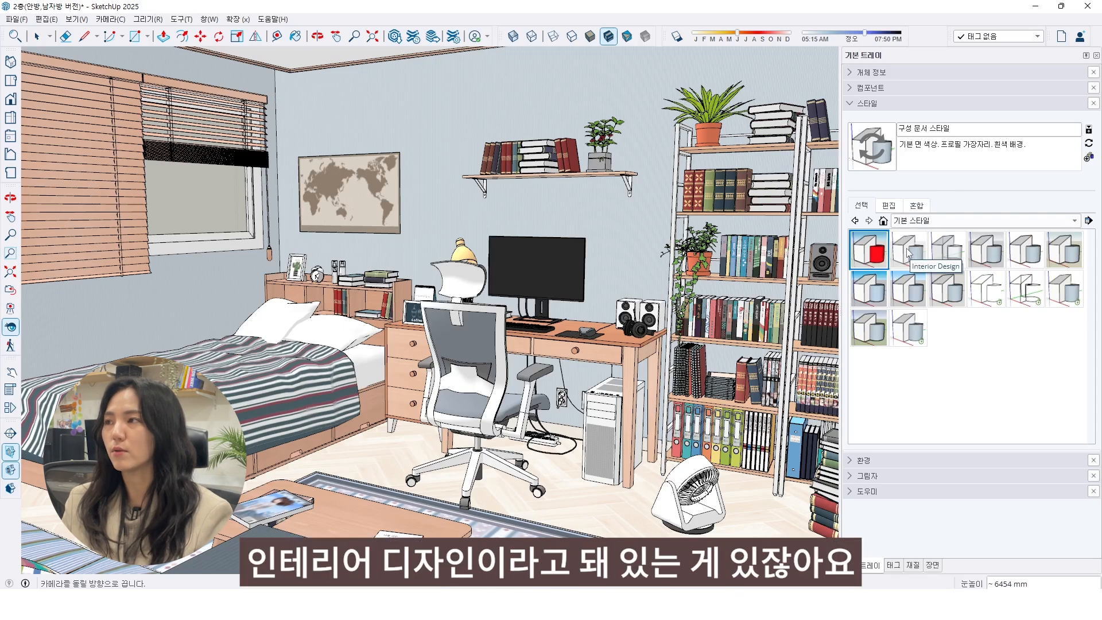
{"action": "left_click", "coordinate": [911, 254]}
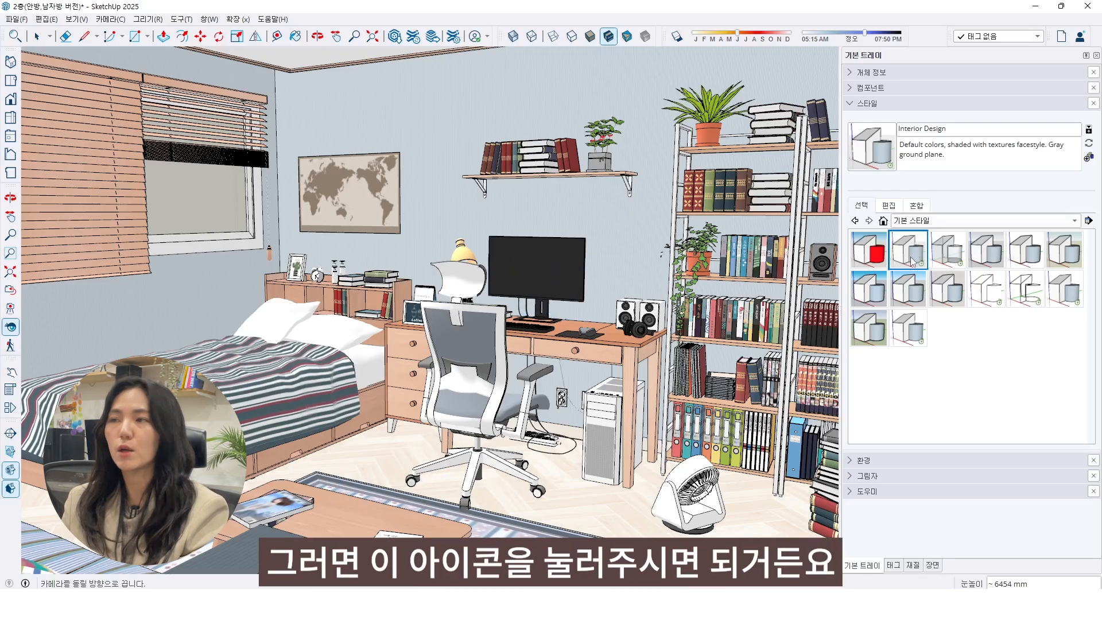
- Apply the 숨은선 (Hidden Line) style and enable 프로필 (Profiles) in its edge settings
{"action": "left_click", "coordinate": [985, 294]}
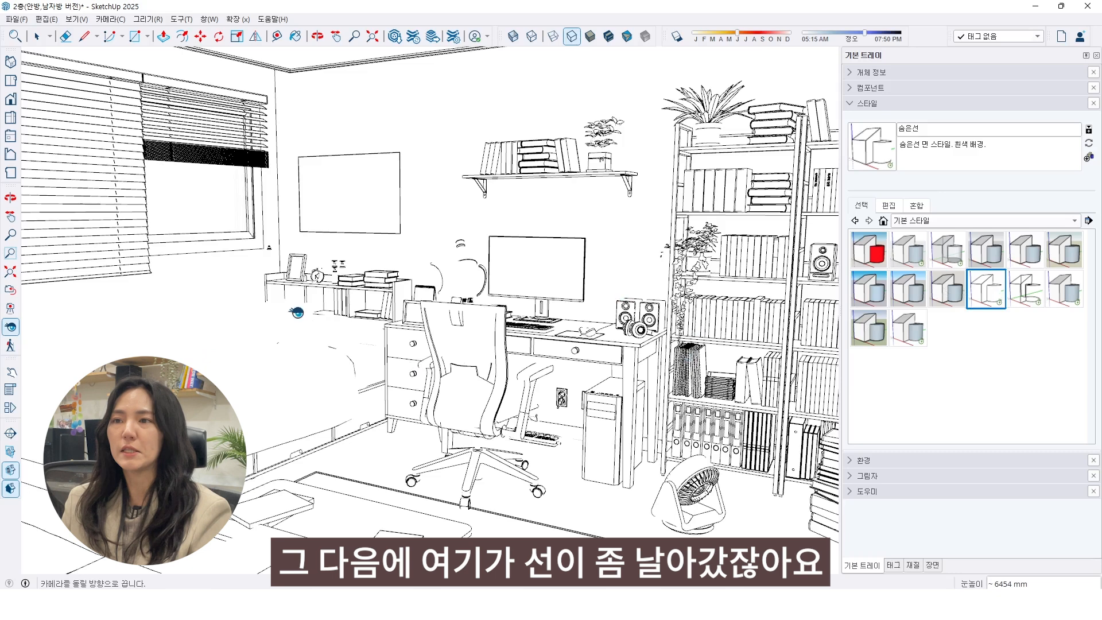
{"action": "left_click", "coordinate": [889, 205]}
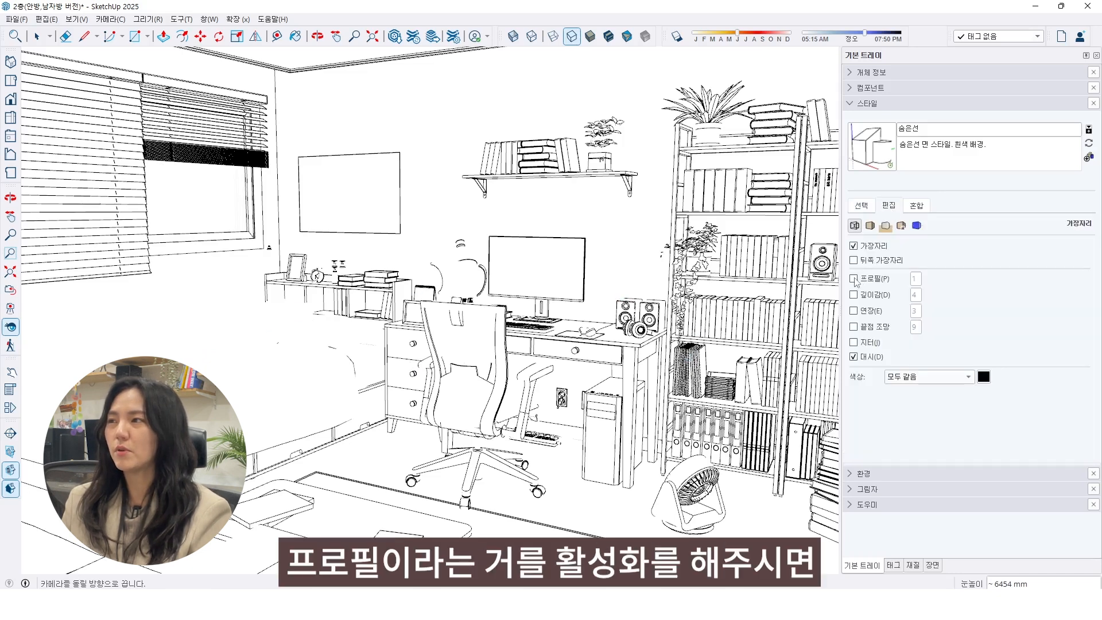
{"action": "left_click", "coordinate": [854, 279]}
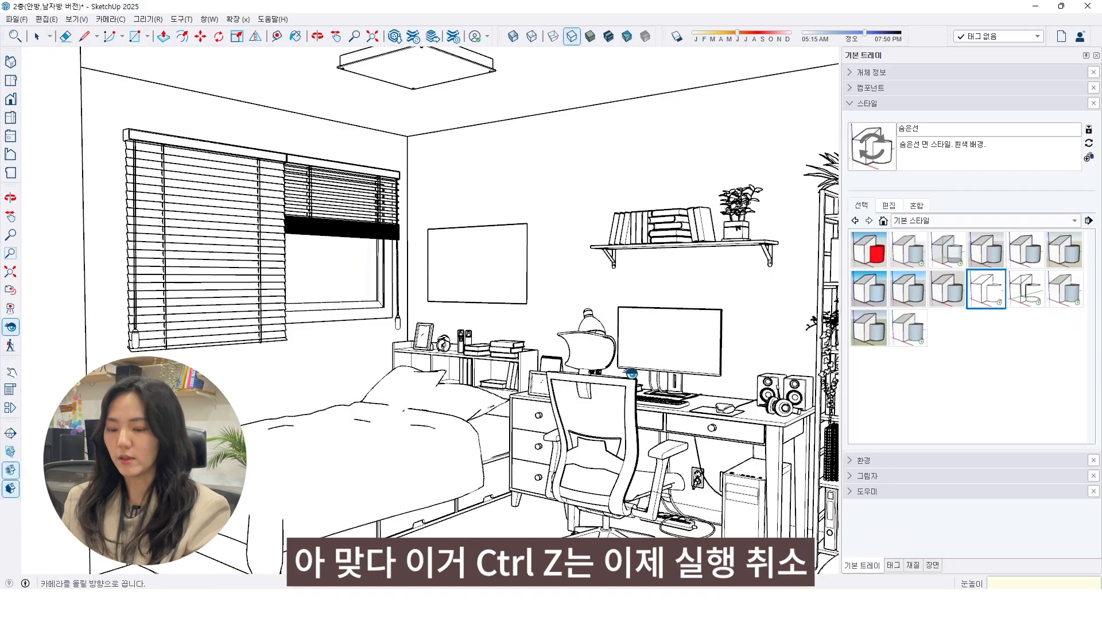
- Undo and redo the last ceiling moulding change, look around, and return to the previous view of the desk and bookshelf
{"action": "key", "text": "ctrl+z"}
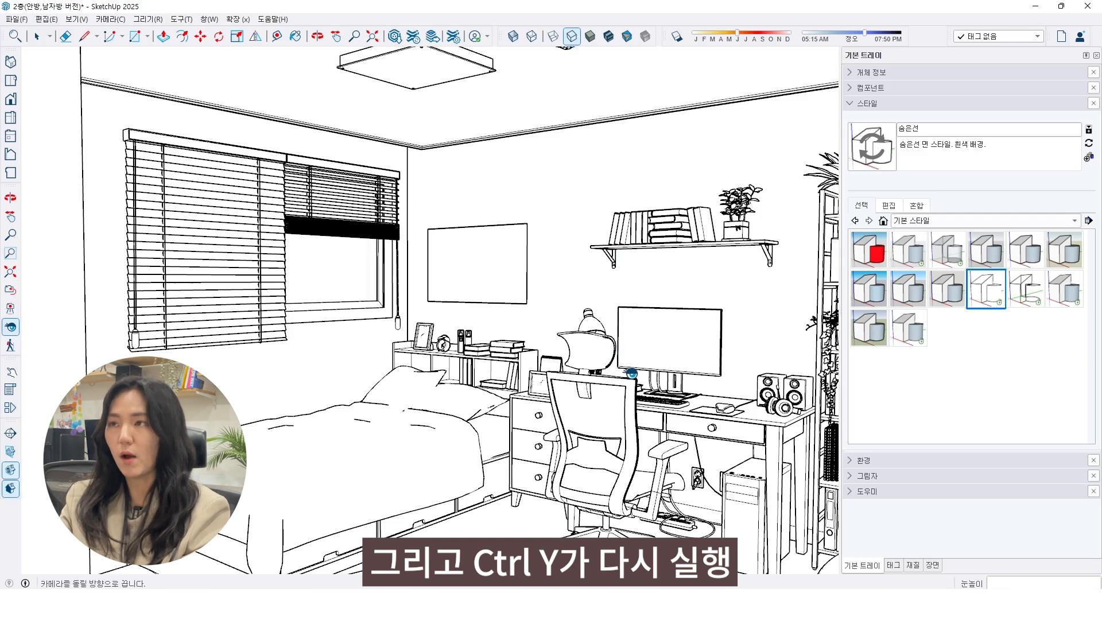
{"action": "key", "text": "ctrl+y"}
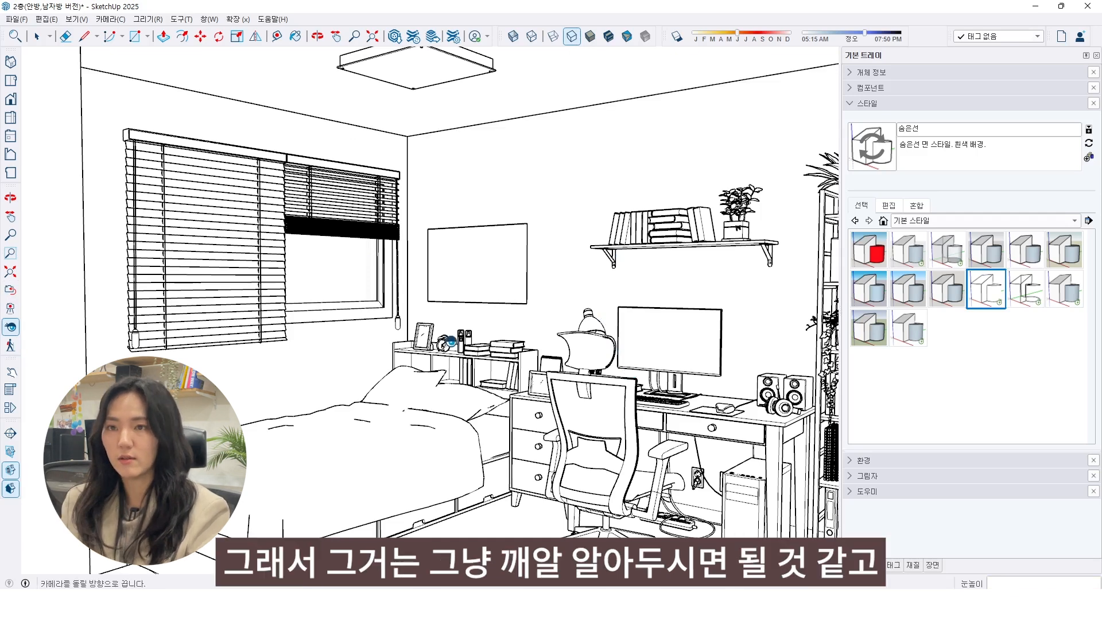
{"action": "left_click_drag", "start_coordinate": [491, 352], "coordinate": [402, 333]}
{"action": "left_click", "coordinate": [10, 290]}
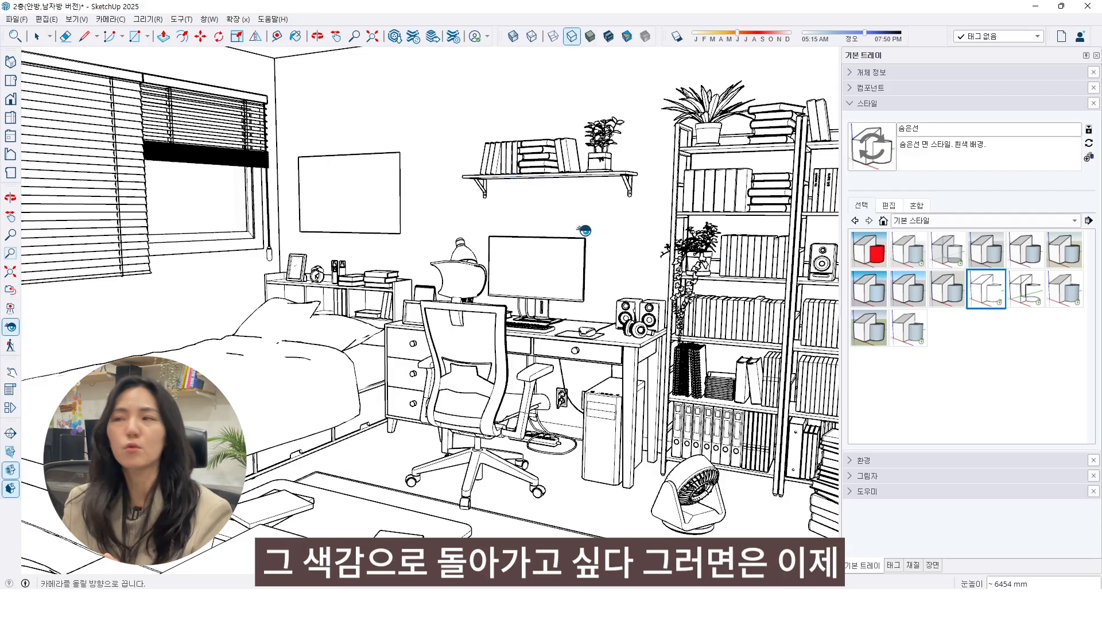
- Reapply the Interior Design style, collapse the style settings, and add the current bedroom view as a new scene
{"action": "left_click", "coordinate": [913, 252]}
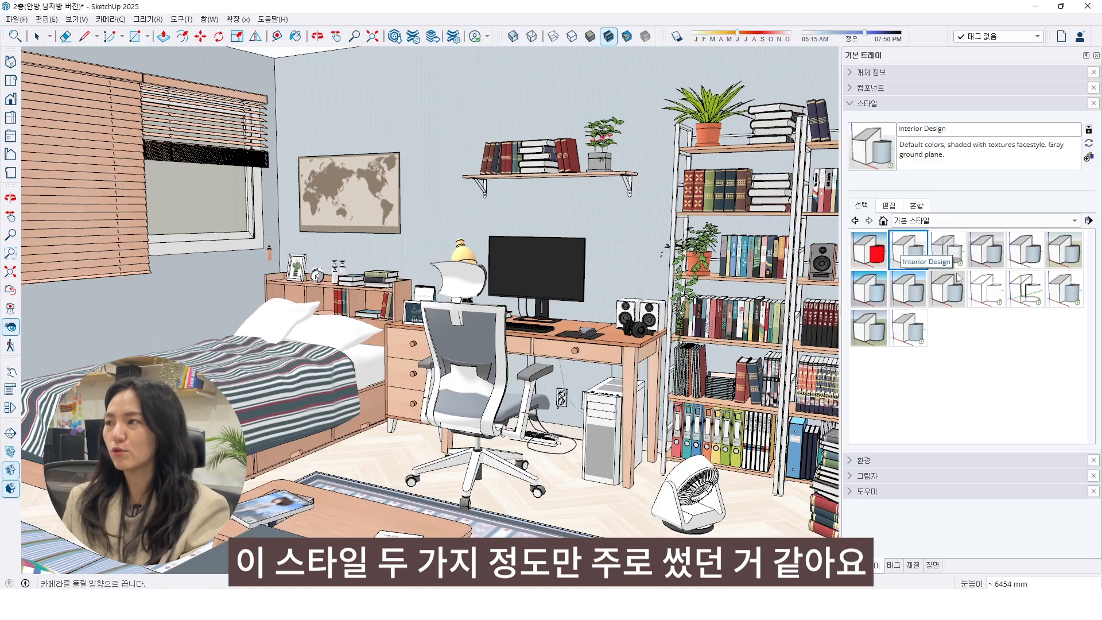
{"action": "left_click", "coordinate": [850, 104]}
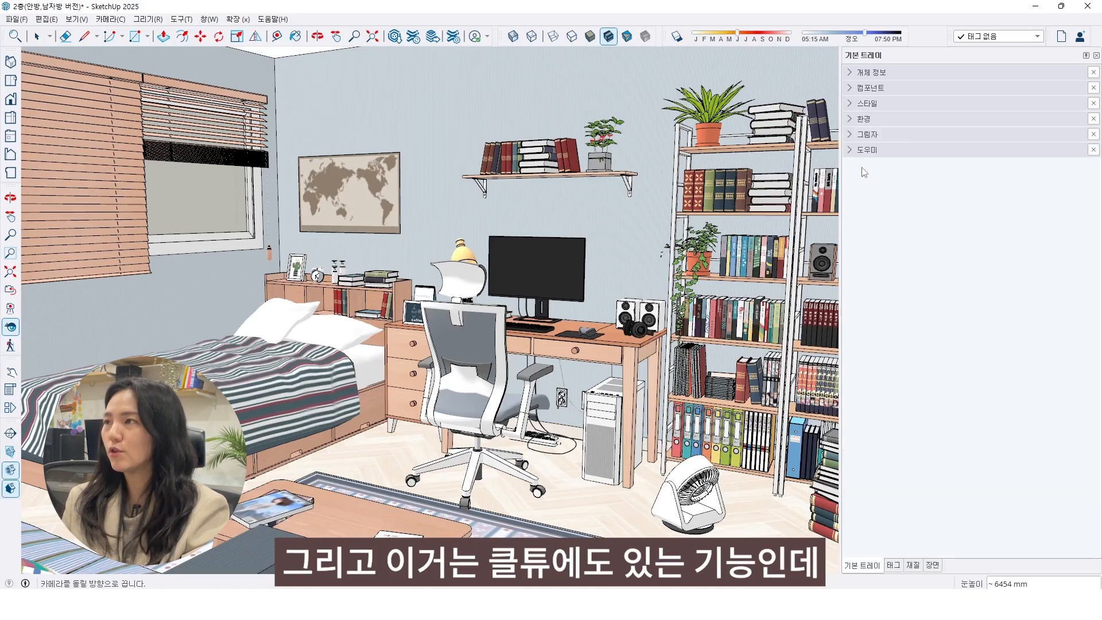
{"action": "left_click", "coordinate": [935, 566]}
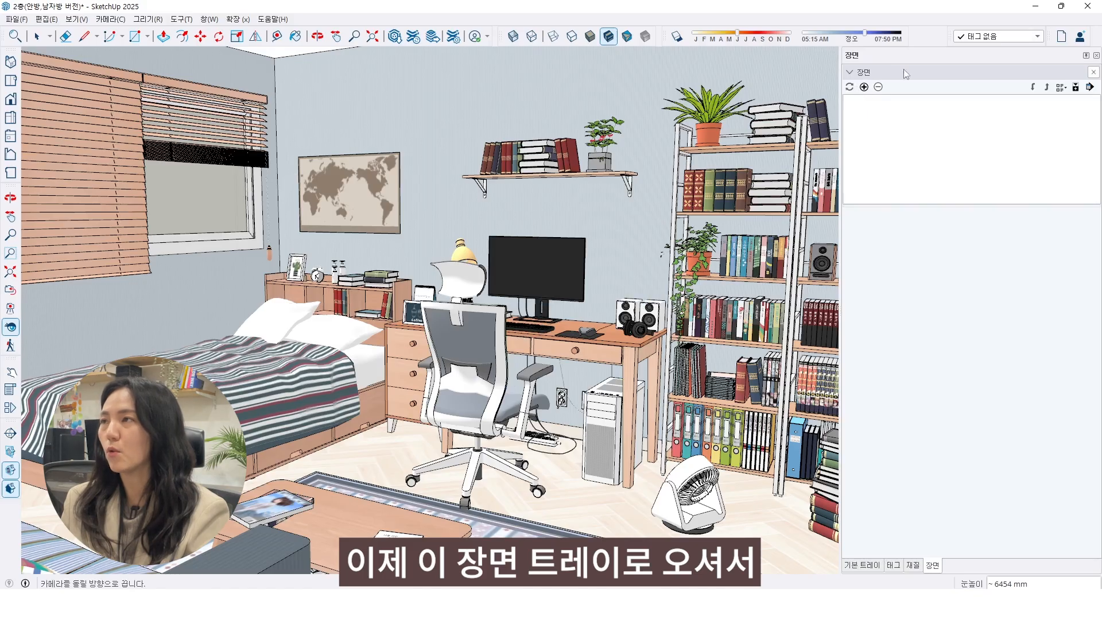
{"action": "left_click", "coordinate": [864, 87]}
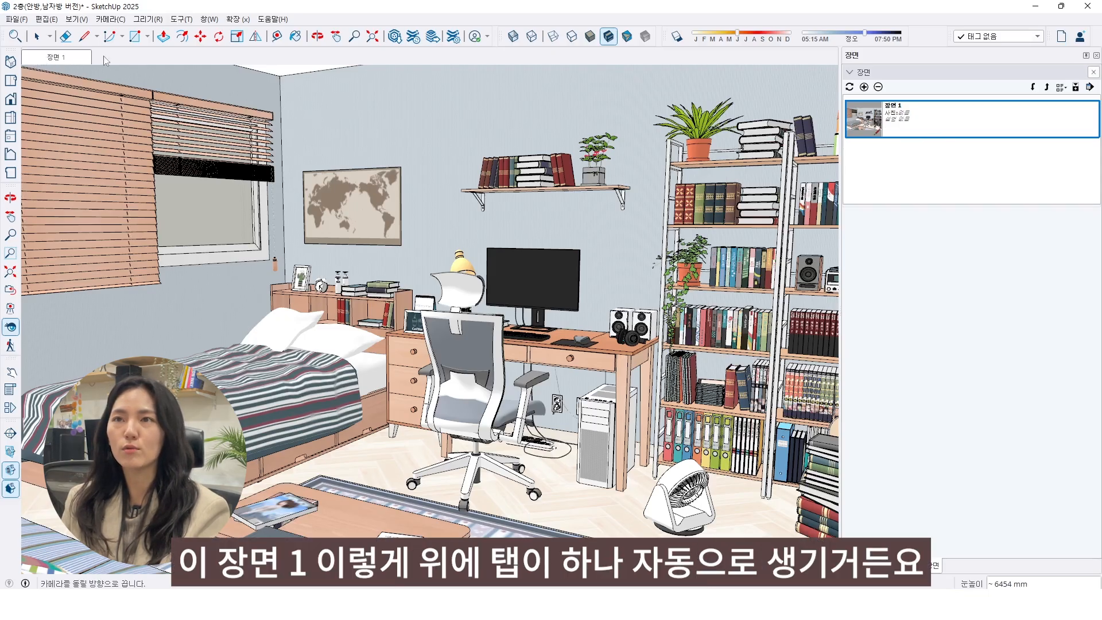
- Make the 천장 (ceiling) tag visible and update scene 장면 1 with all properties included
{"action": "left_click", "coordinate": [894, 565]}
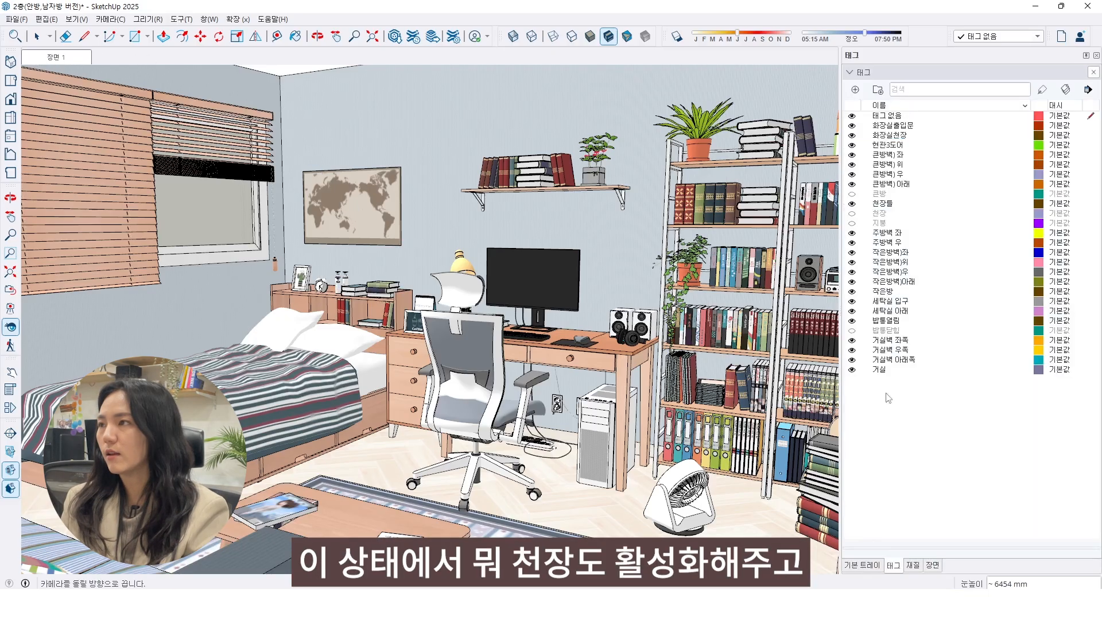
{"action": "left_click", "coordinate": [852, 214]}
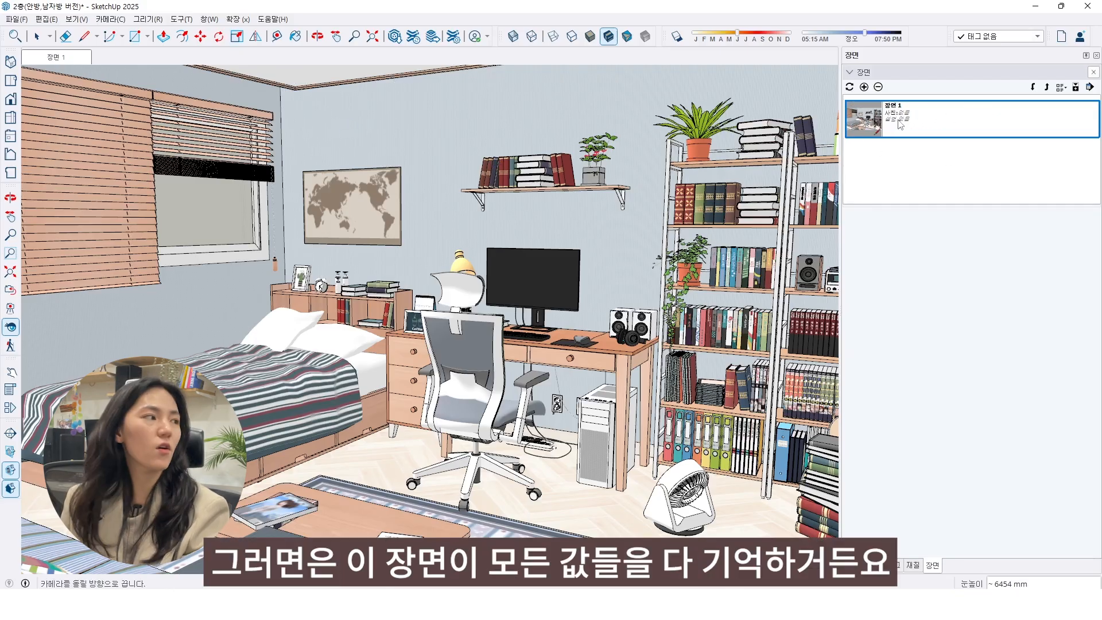
{"action": "left_click", "coordinate": [849, 87]}
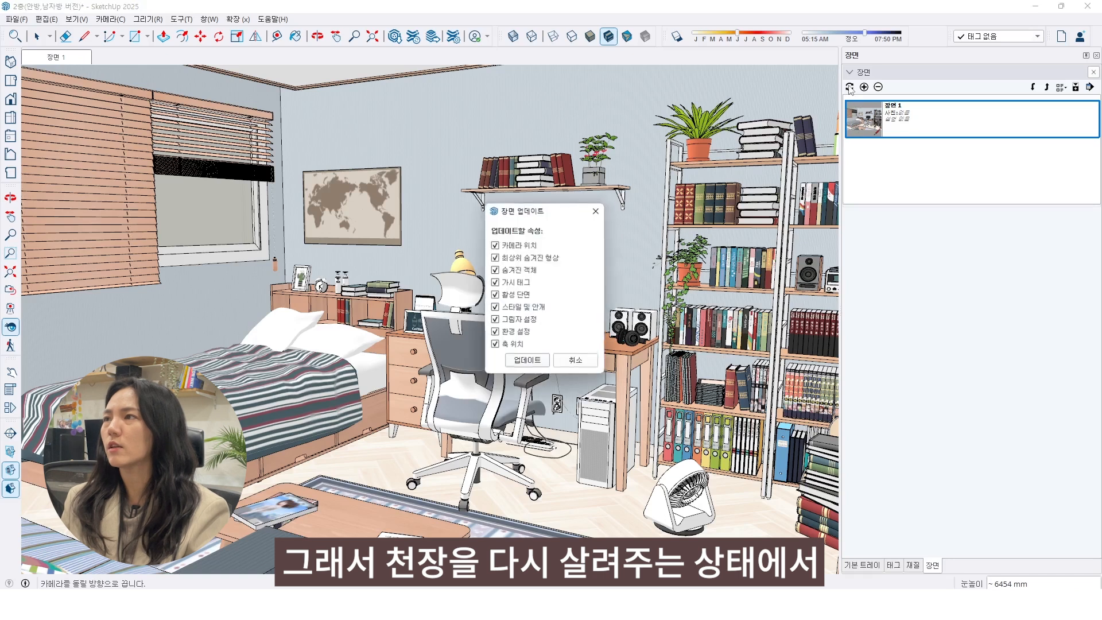
{"action": "left_click", "coordinate": [528, 362]}
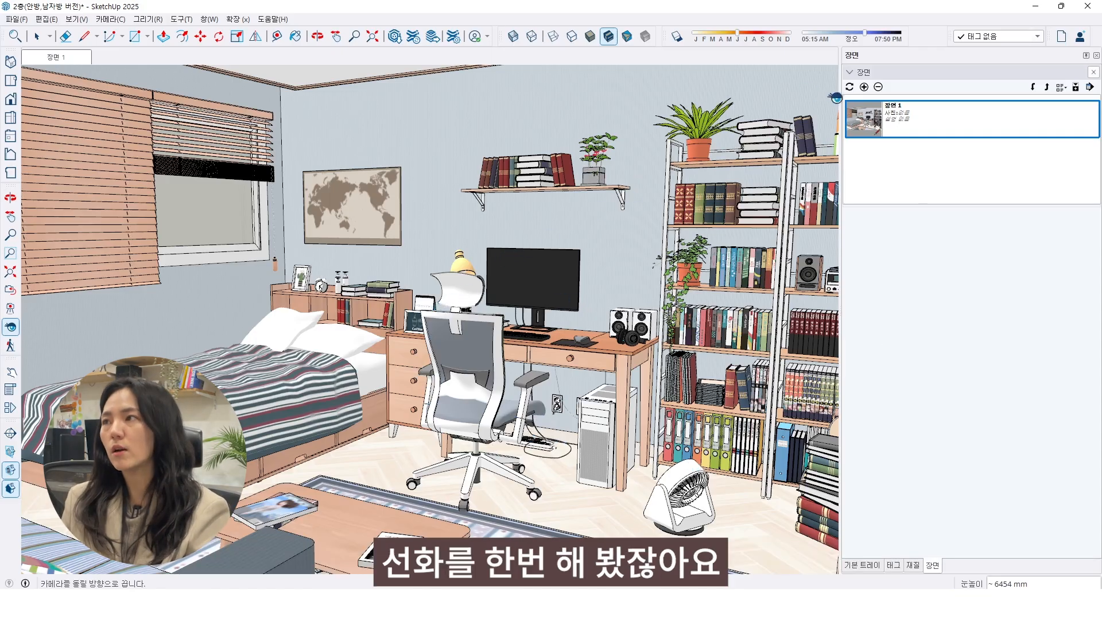
- Apply the 숨은선 (Hidden Line) style to the bedroom view and set its 프로필 (Profiles) edge width to 2
{"action": "left_click", "coordinate": [869, 565]}
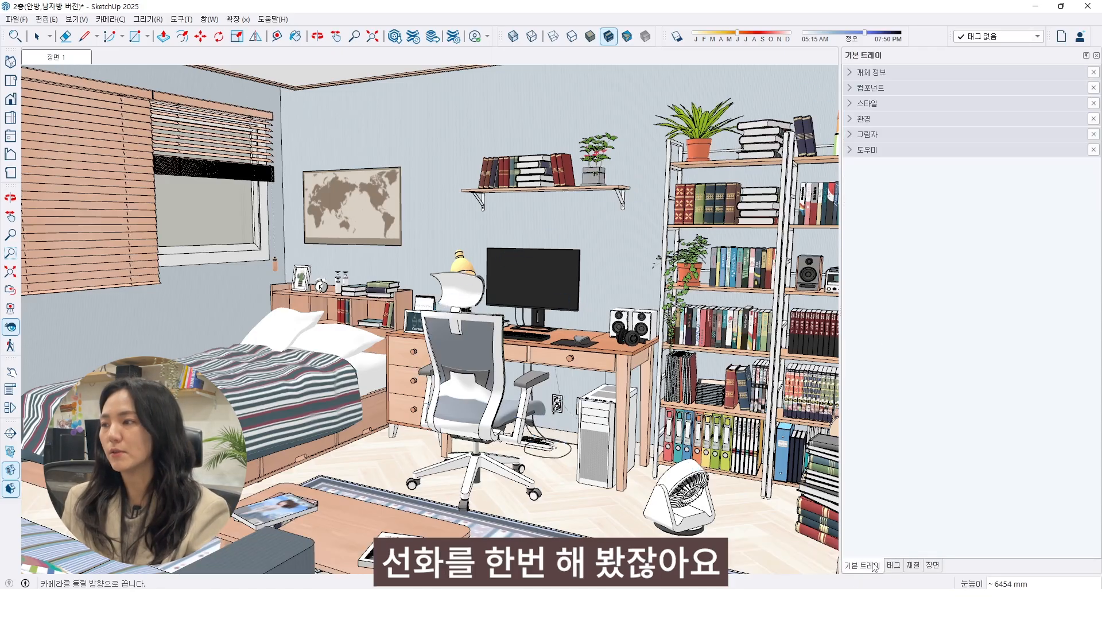
{"action": "left_click", "coordinate": [848, 105]}
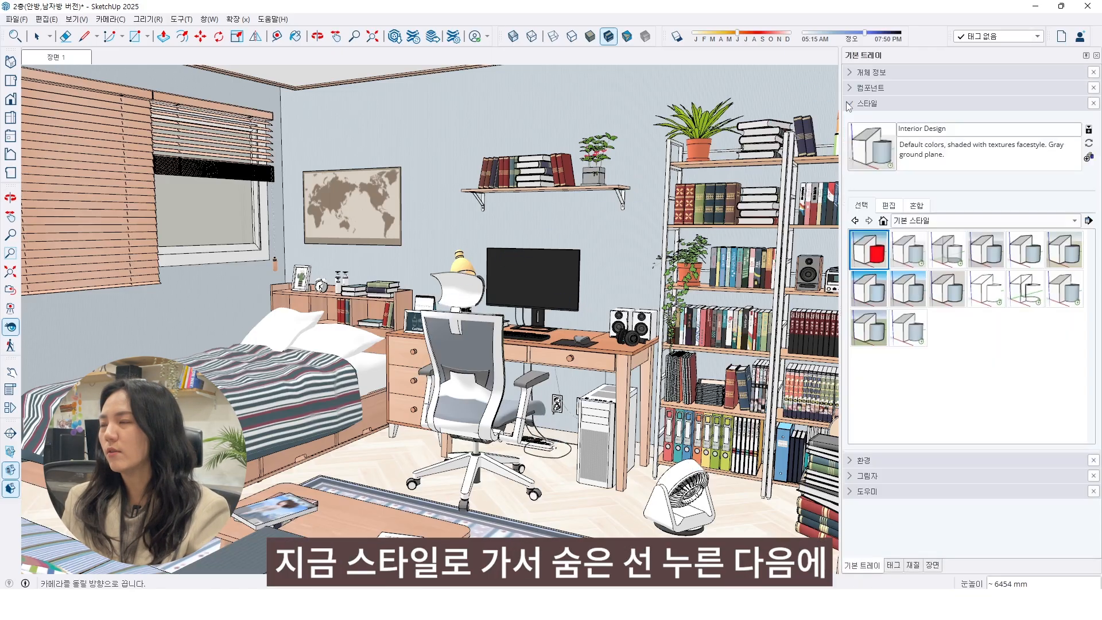
{"action": "left_click", "coordinate": [987, 289]}
{"action": "left_click", "coordinate": [889, 206]}
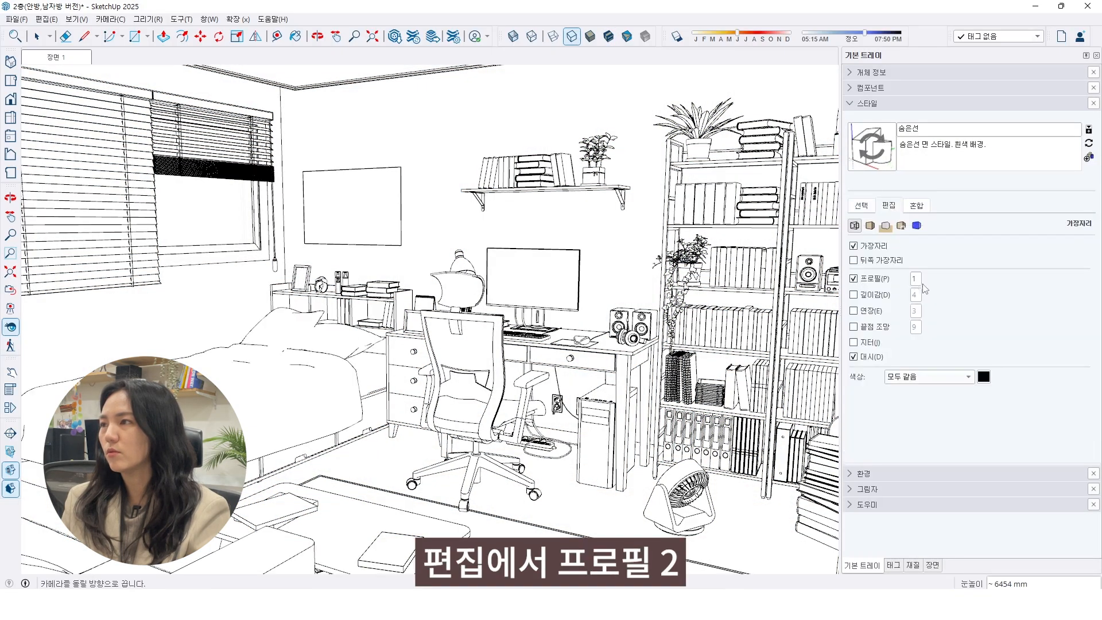
{"action": "type", "text": "2"}
{"action": "key", "text": "Return"}
- Add the line-art view as a new scene, saving the style changes as a new style, and select each of the two scenes
{"action": "left_click", "coordinate": [940, 566]}
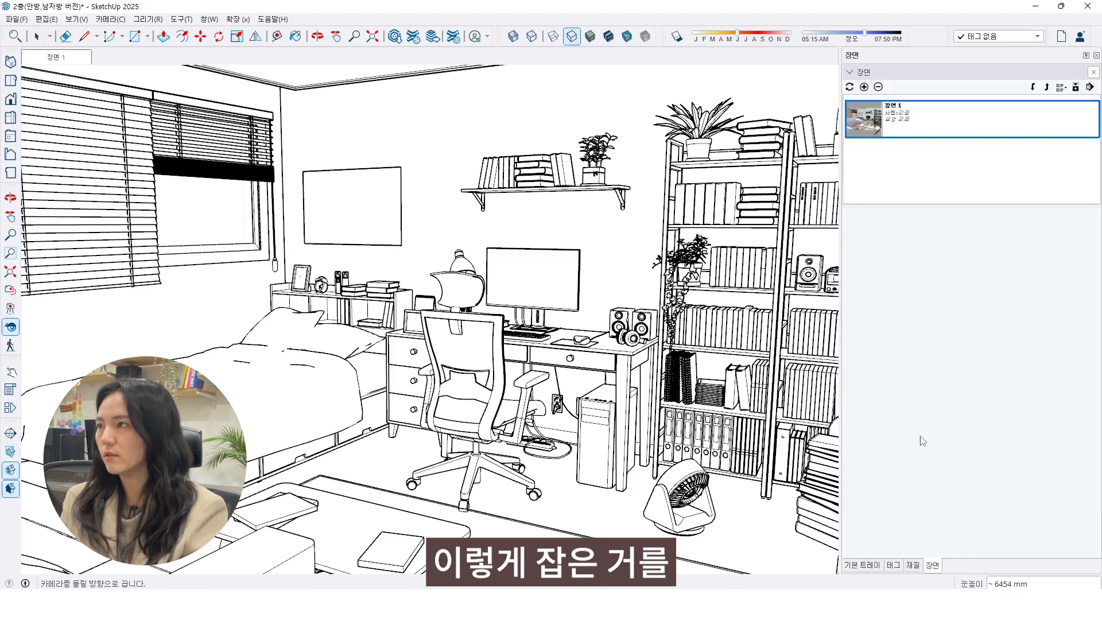
{"action": "left_click", "coordinate": [864, 87]}
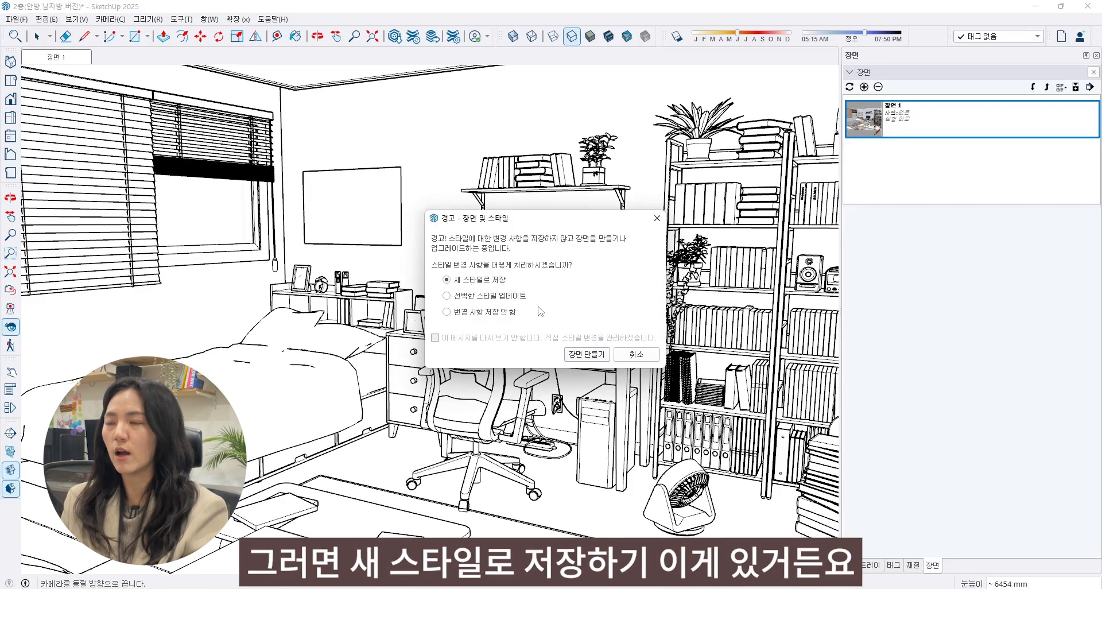
{"action": "left_click", "coordinate": [586, 354]}
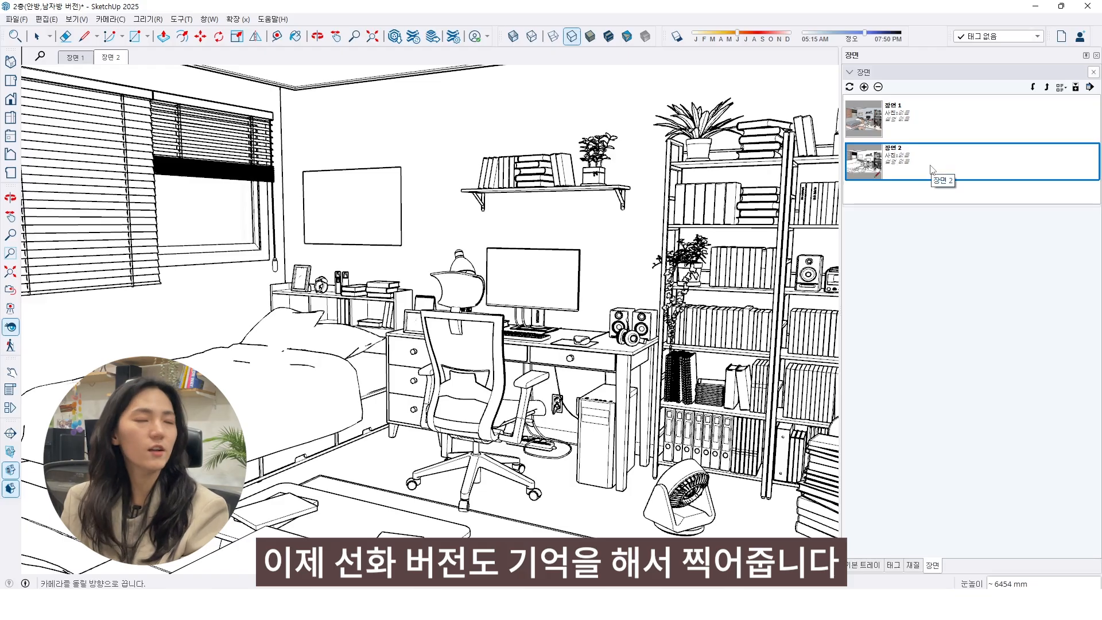
{"action": "left_click", "coordinate": [872, 137]}
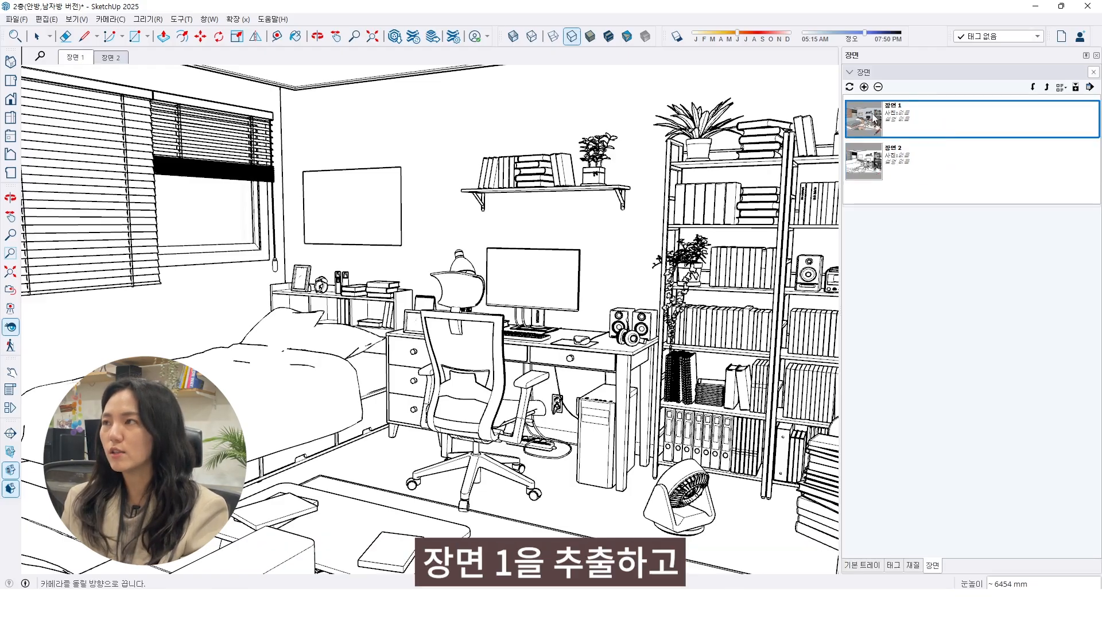
{"action": "left_click", "coordinate": [875, 161]}
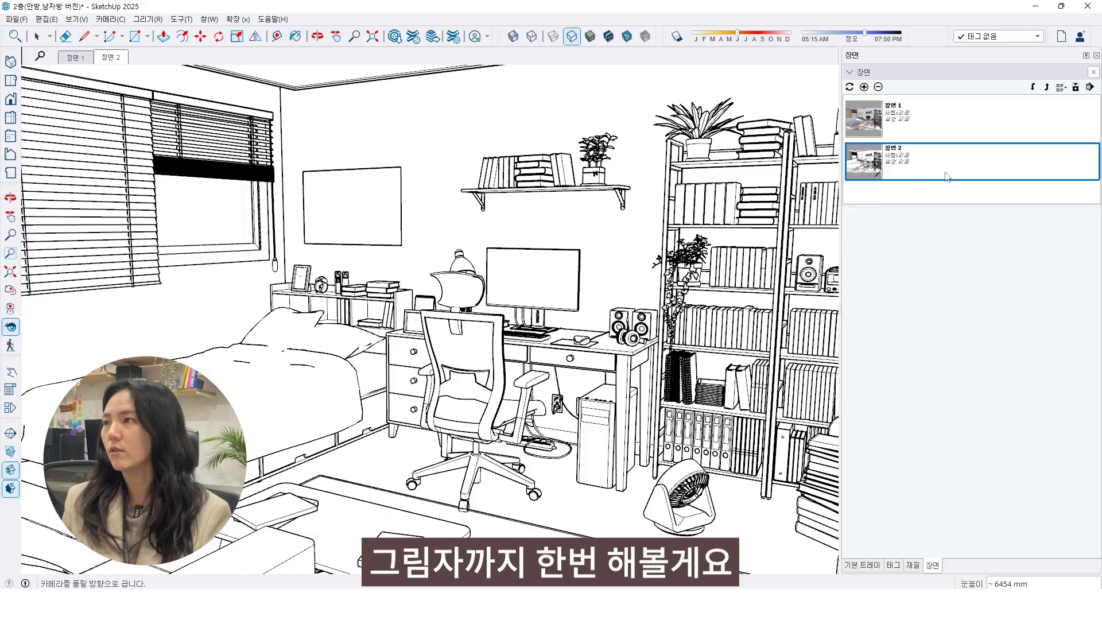
- Turn off 프로필 (Profiles) and 가장자리 (Edges) in the line-art style's edge settings
{"action": "left_click", "coordinate": [861, 565]}
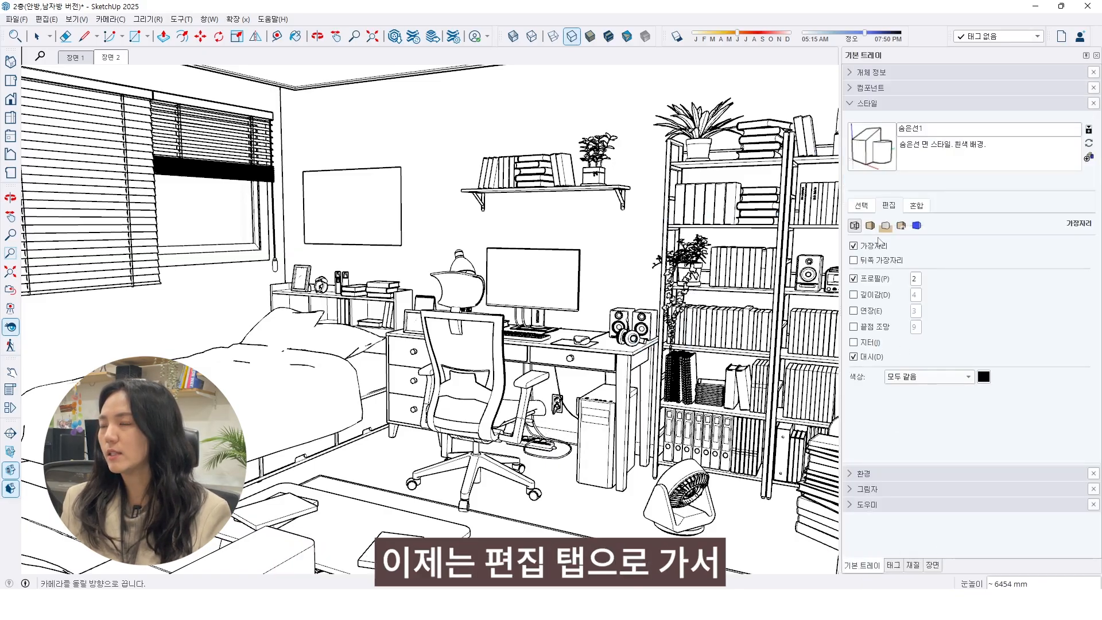
{"action": "left_click", "coordinate": [854, 279]}
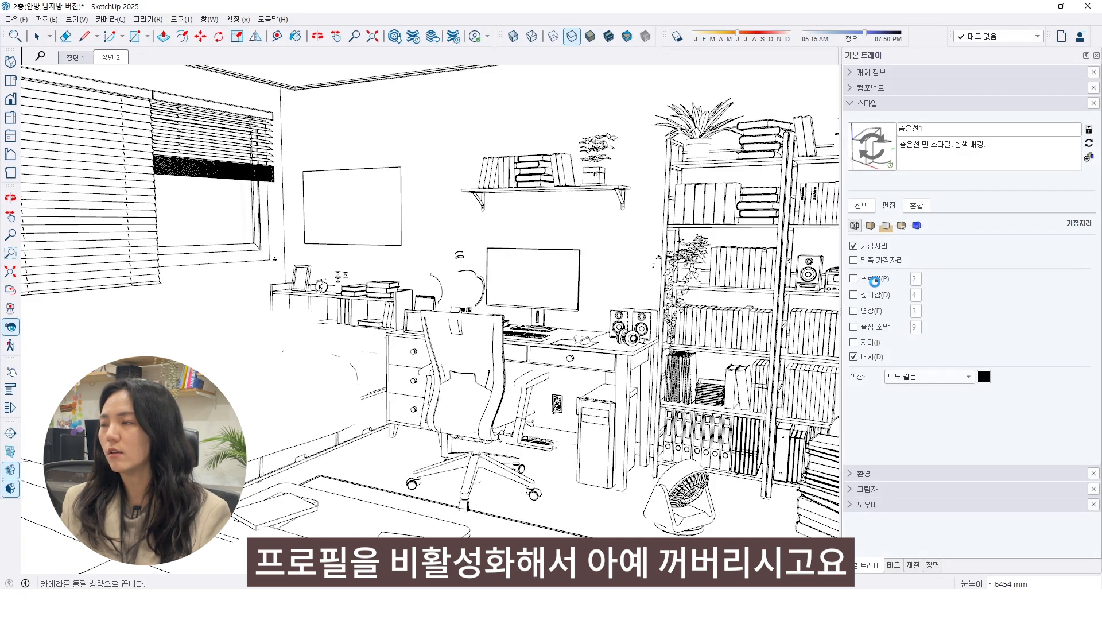
{"action": "left_click", "coordinate": [853, 246]}
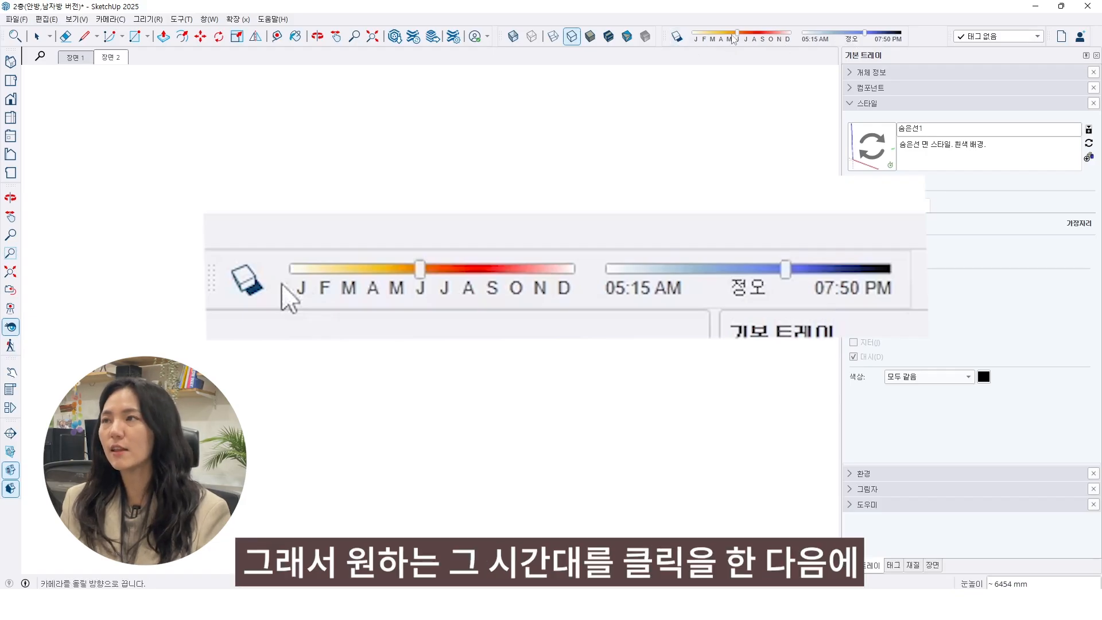
- Set the shadow date to 07/05 and time to 12:28 PM, show shadows, and replace the open style settings with the 그림자 (Shadows) settings
{"action": "left_click", "coordinate": [752, 38]}
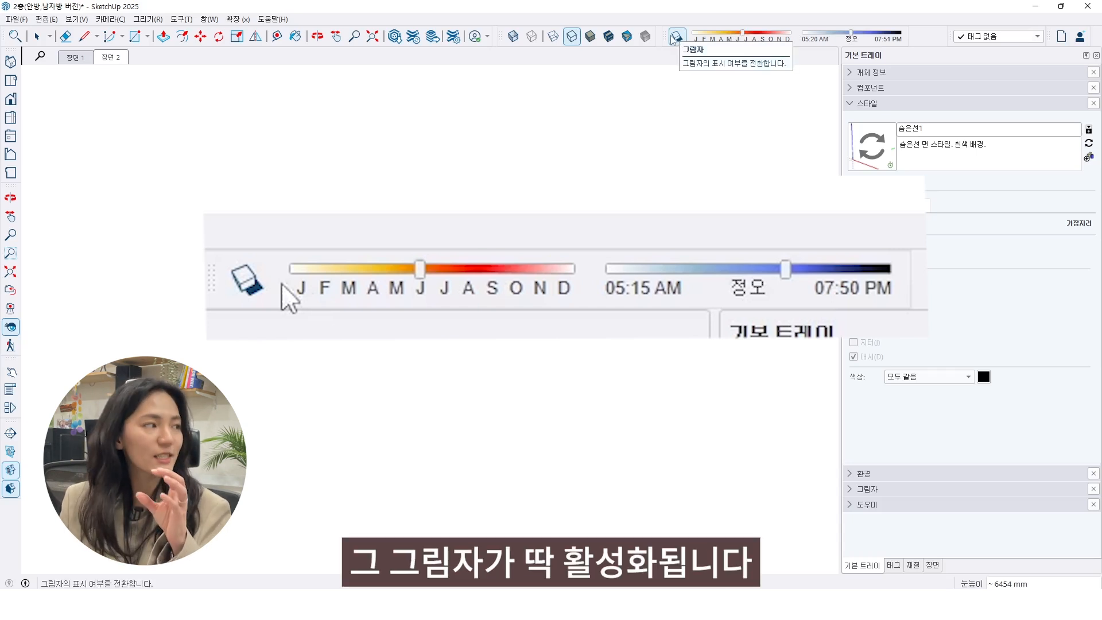
{"action": "left_click", "coordinate": [676, 38]}
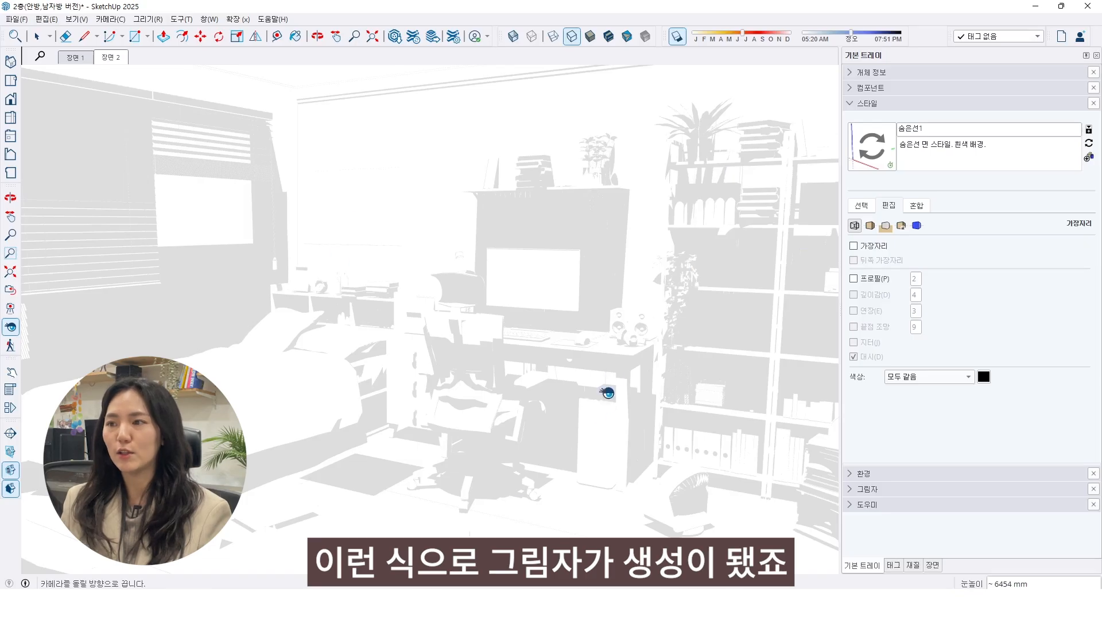
{"action": "left_click", "coordinate": [850, 105]}
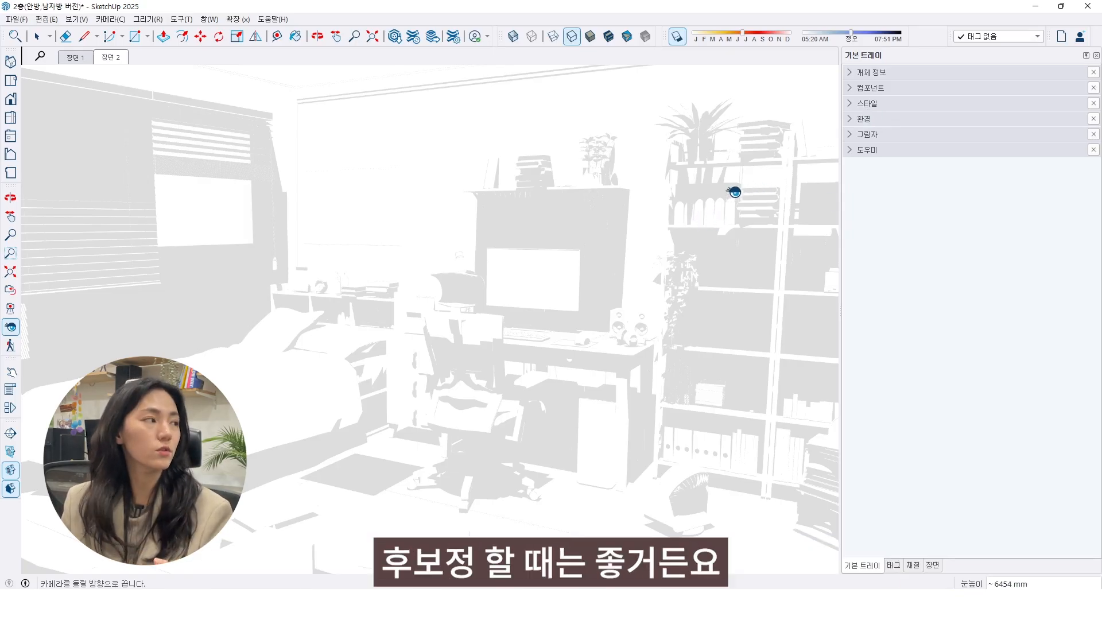
{"action": "left_click", "coordinate": [851, 135]}
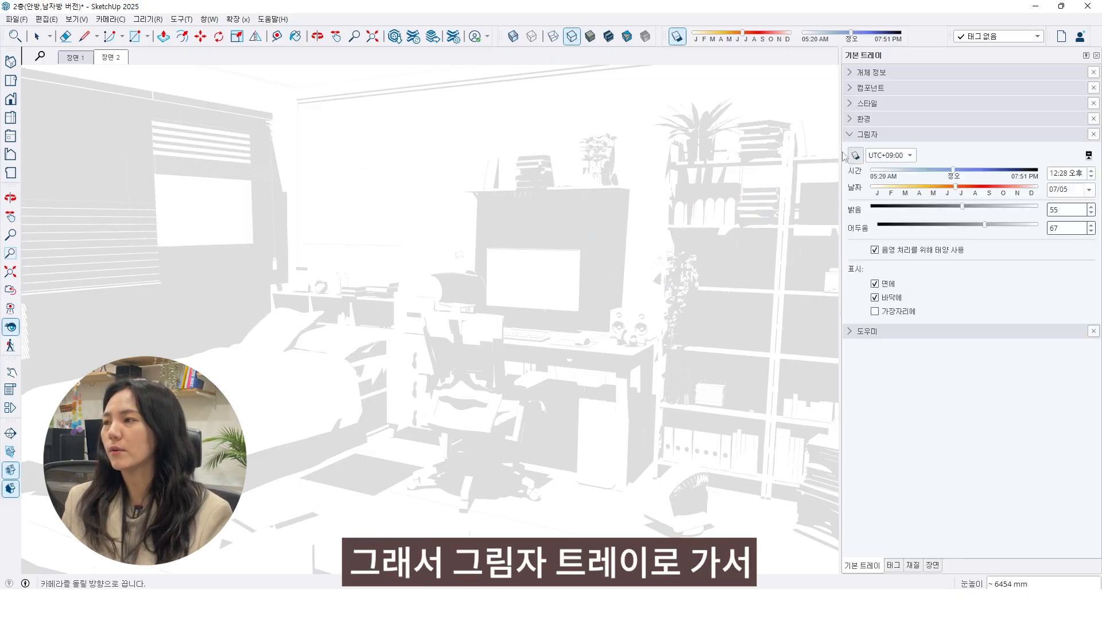
- Toggle the shadow display off and on, look around the room, and return to the previous camera view
{"action": "left_click", "coordinate": [857, 158]}
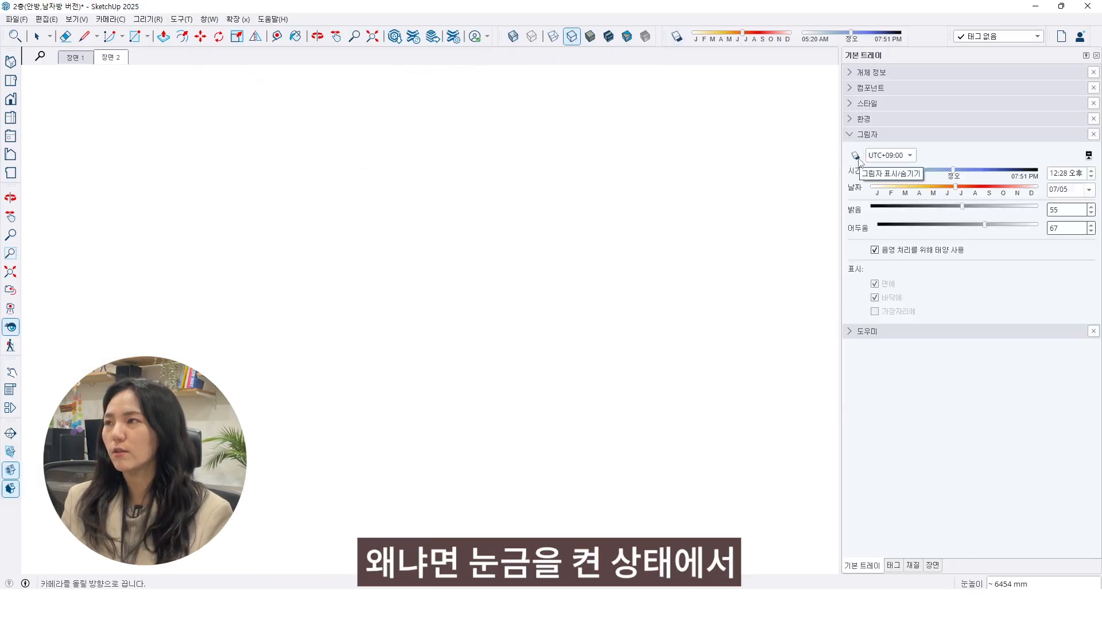
{"action": "left_click", "coordinate": [857, 159]}
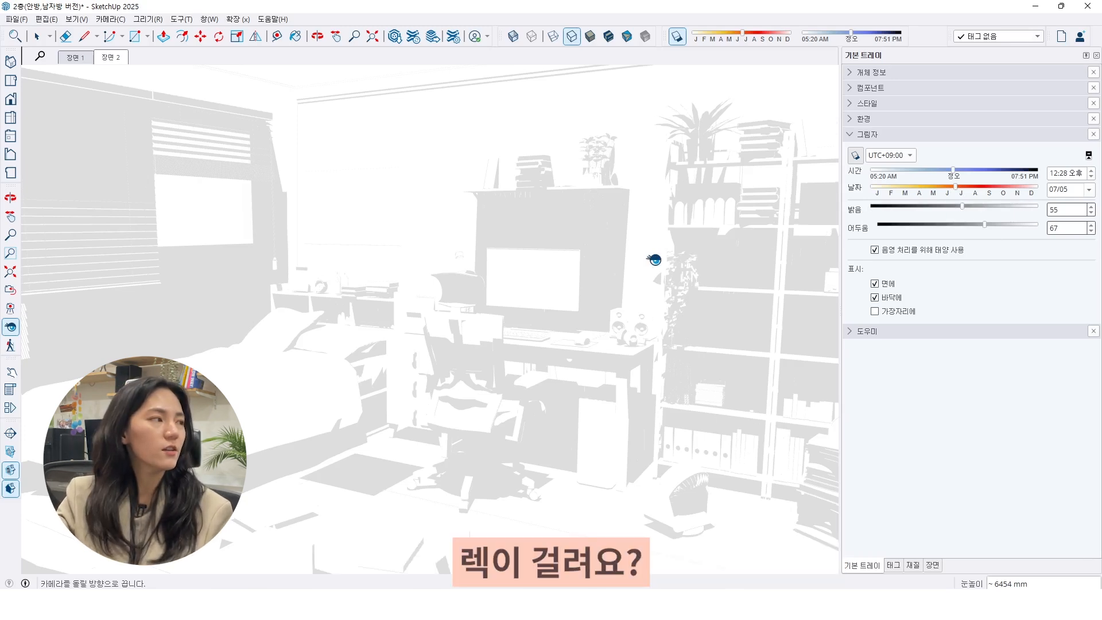
{"action": "left_click", "coordinate": [854, 156]}
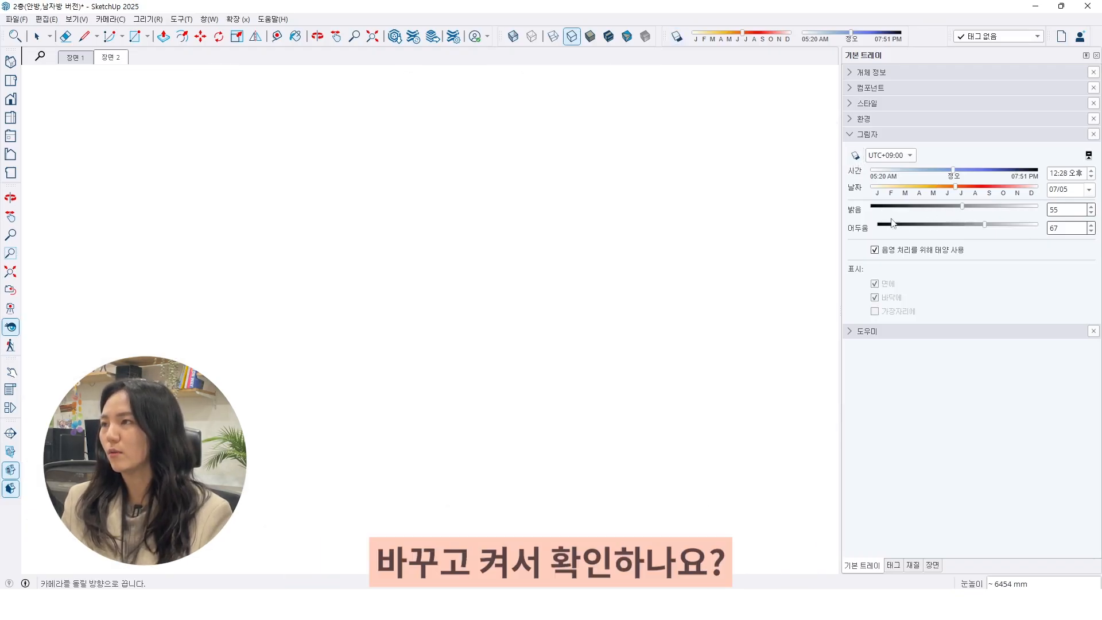
{"action": "left_click", "coordinate": [855, 155]}
{"action": "left_click_drag", "start_coordinate": [401, 315], "coordinate": [442, 313]}
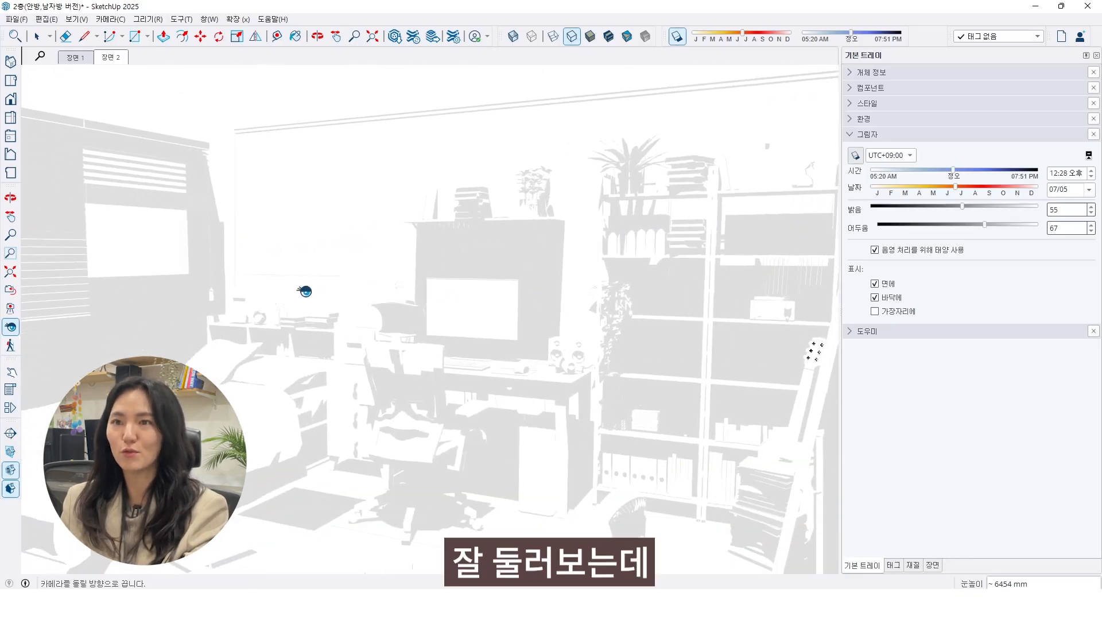
{"action": "left_click", "coordinate": [10, 292]}
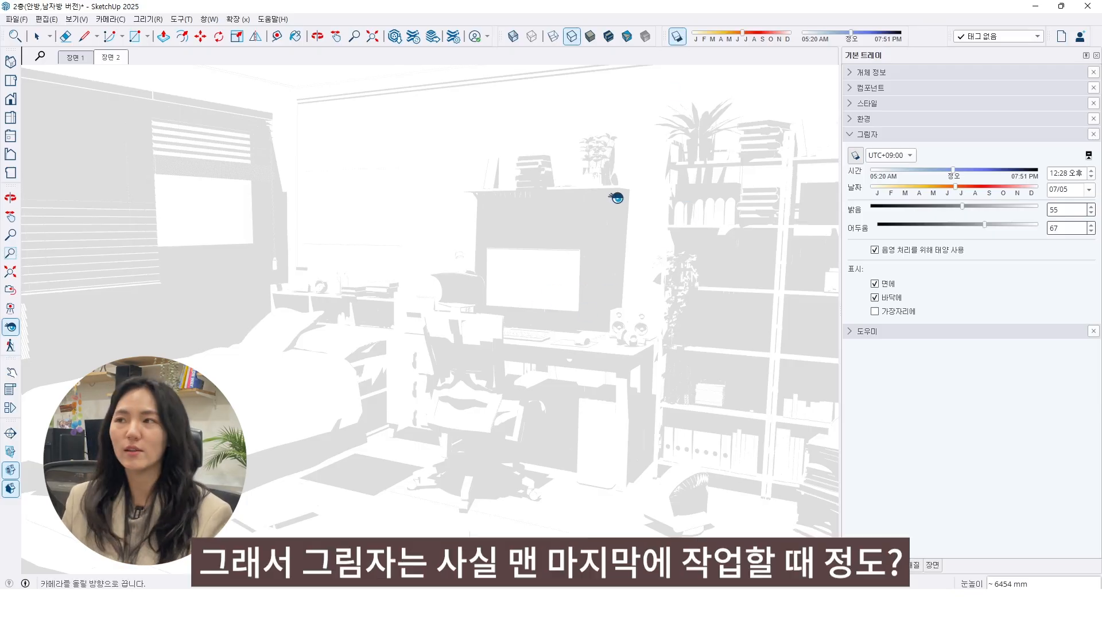
- Hide the shadows, set their 어두움 (Dark) value to 0, and show them again
{"action": "left_click", "coordinate": [855, 155]}
{"action": "left_click_drag", "start_coordinate": [906, 225], "coordinate": [854, 228]}
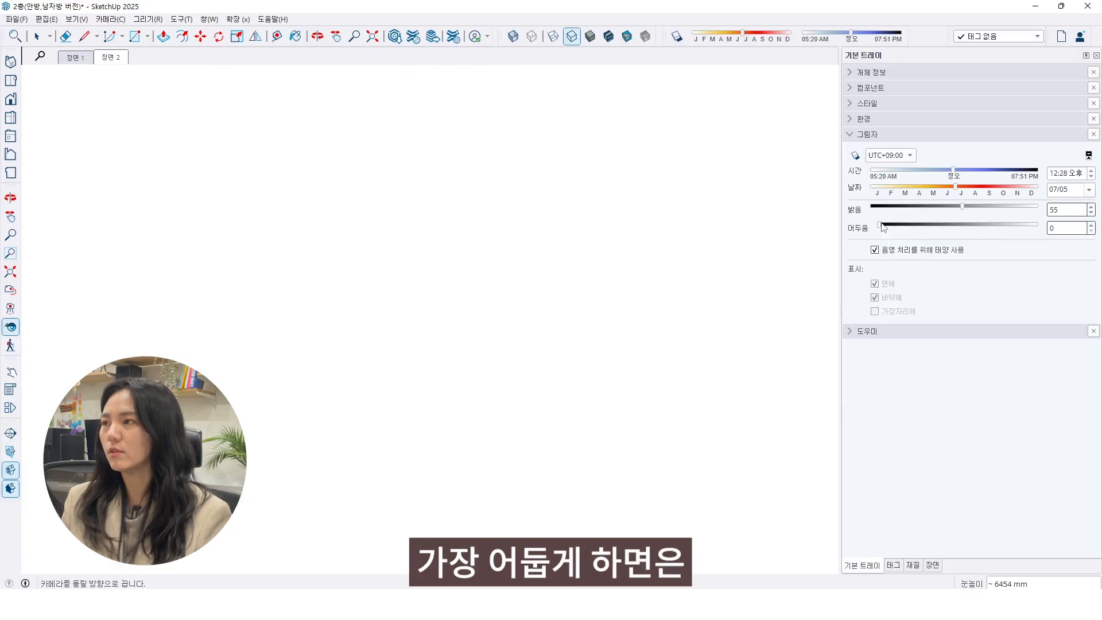
{"action": "left_click", "coordinate": [678, 38]}
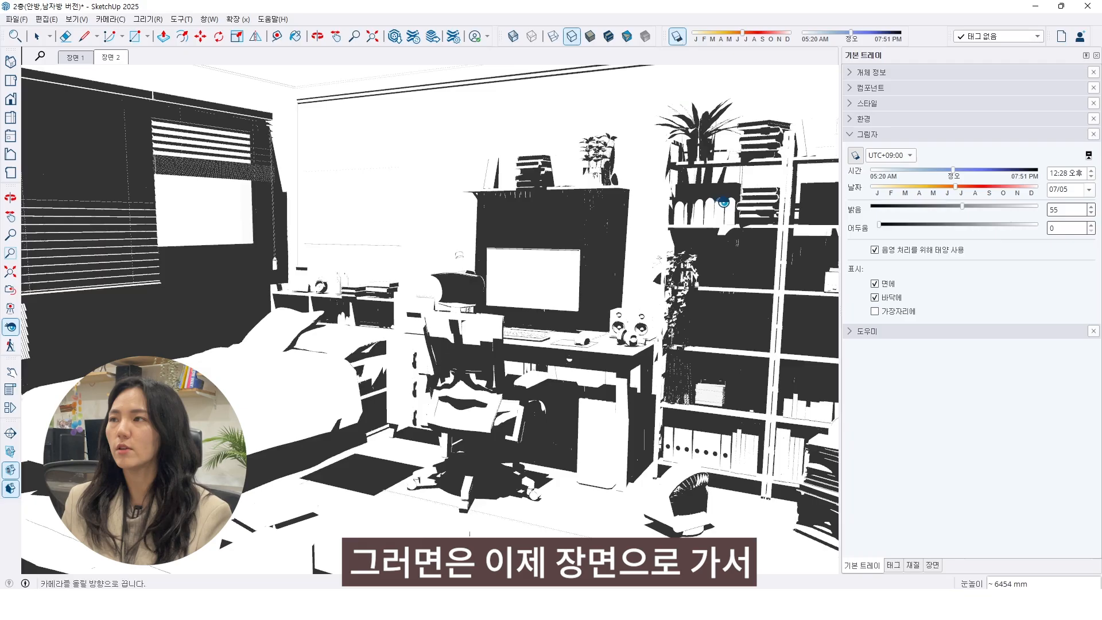
- Add the shadow-only view as a new scene, saving the style changes as a new style, and enlarge the scene list
{"action": "left_click", "coordinate": [935, 566]}
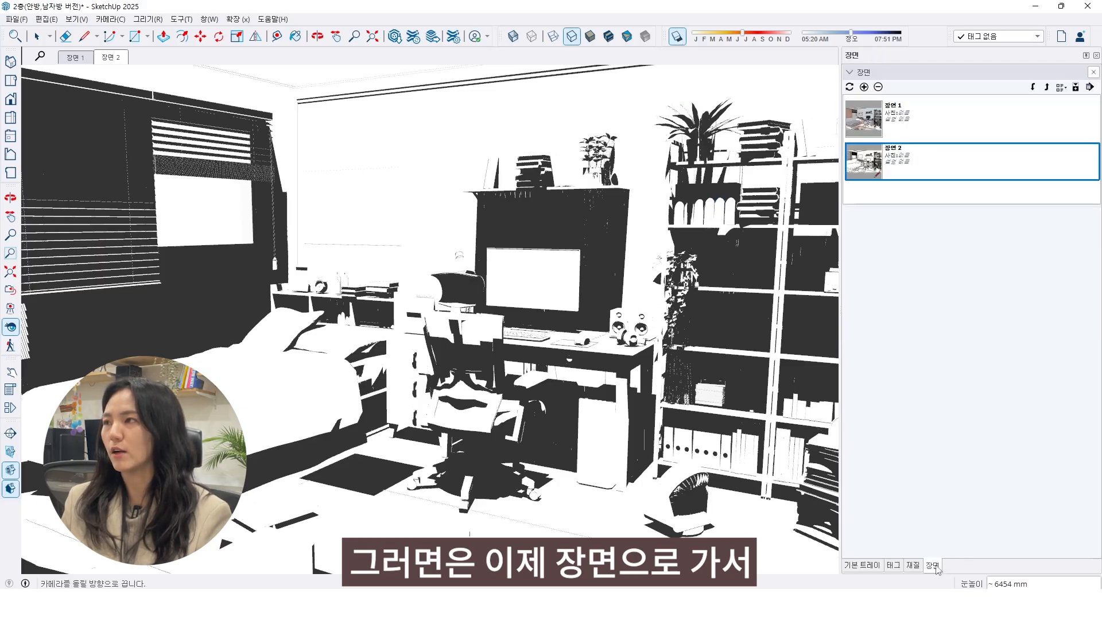
{"action": "left_click", "coordinate": [864, 87]}
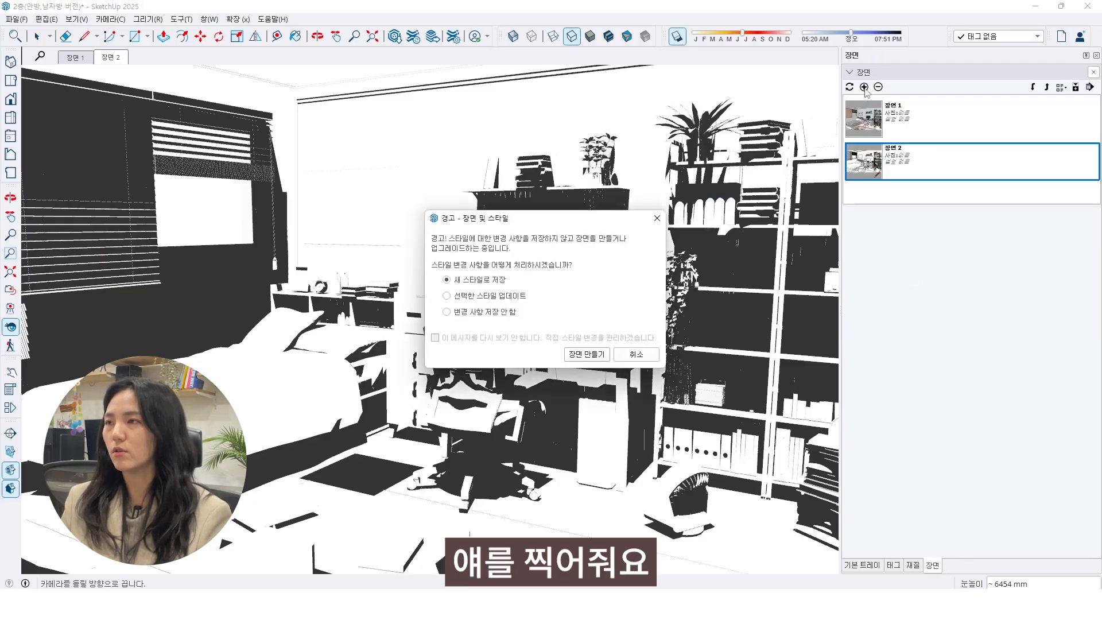
{"action": "left_click", "coordinate": [587, 356]}
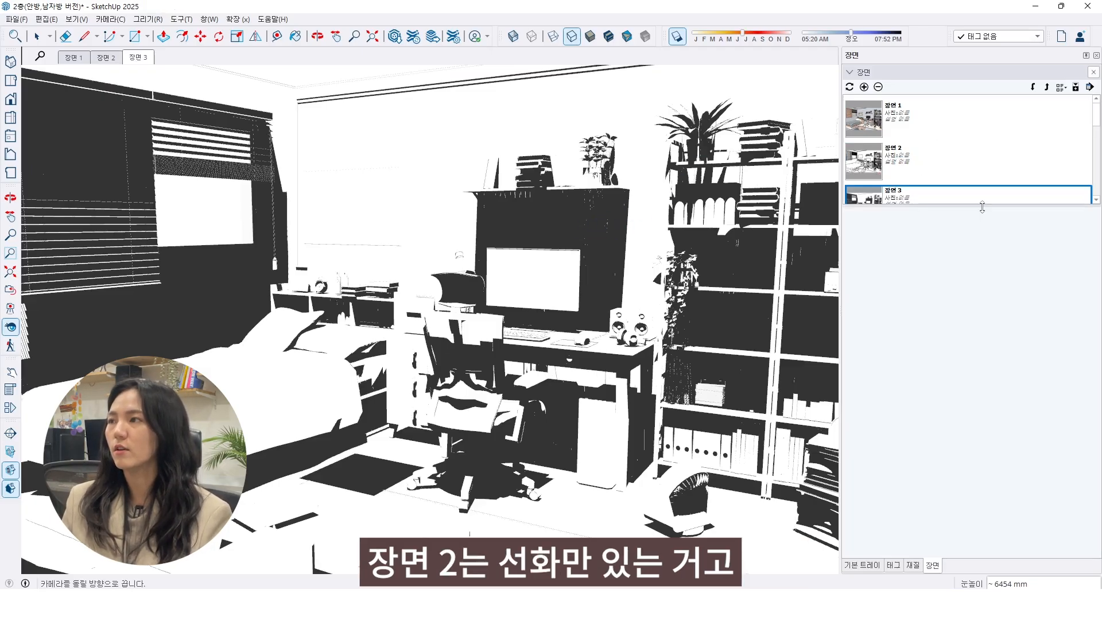
{"action": "left_click_drag", "start_coordinate": [1012, 570], "coordinate": [976, 497]}
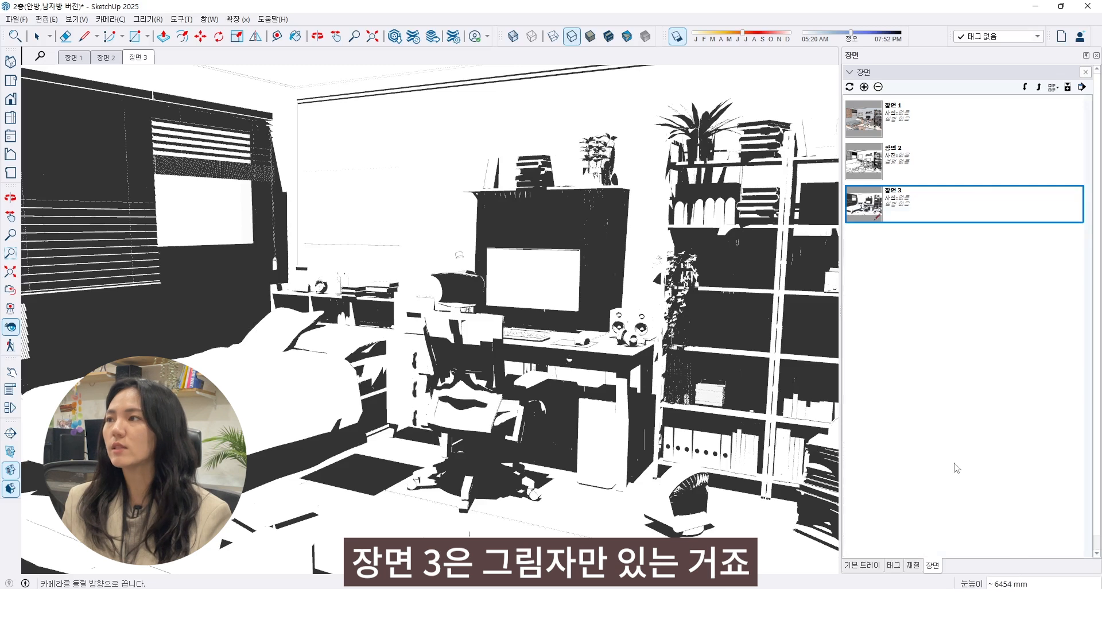
- Select each of the three scenes, then switch the view to 장면 2 and on to 장면 1
{"action": "left_click", "coordinate": [940, 116]}
{"action": "left_click", "coordinate": [953, 161]}
{"action": "left_click", "coordinate": [958, 202]}
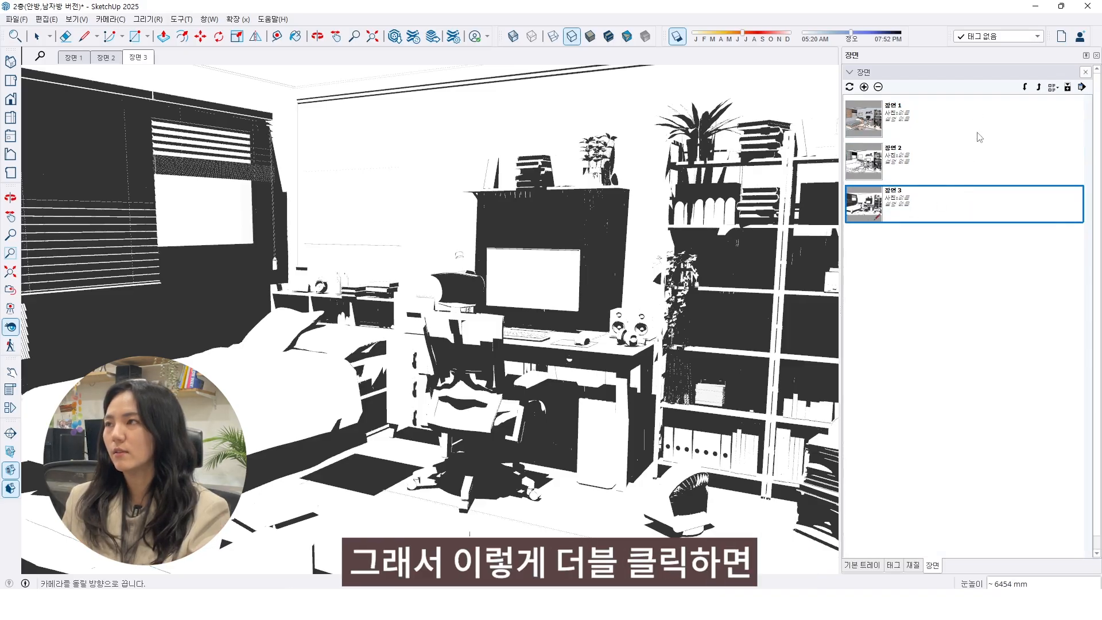
{"action": "double_click", "coordinate": [966, 167]}
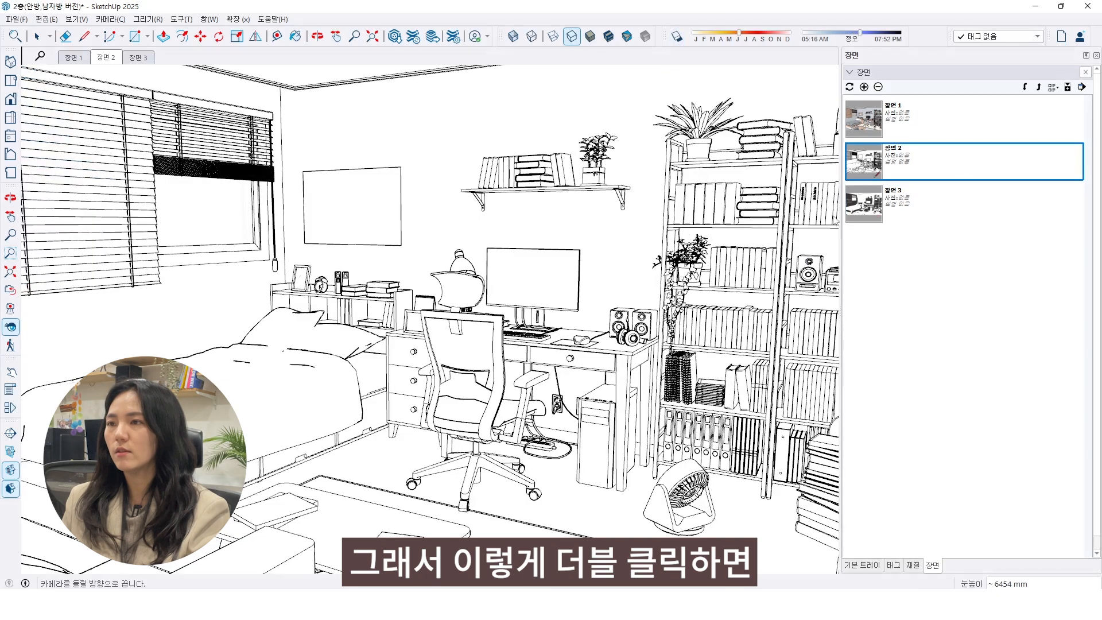
{"action": "double_click", "coordinate": [986, 119]}
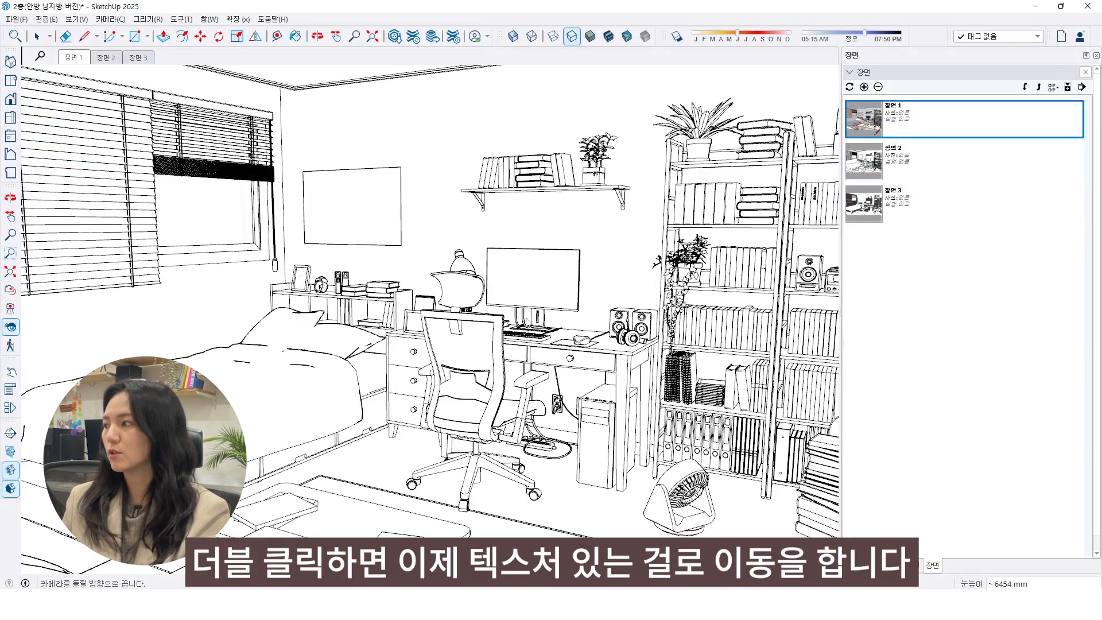